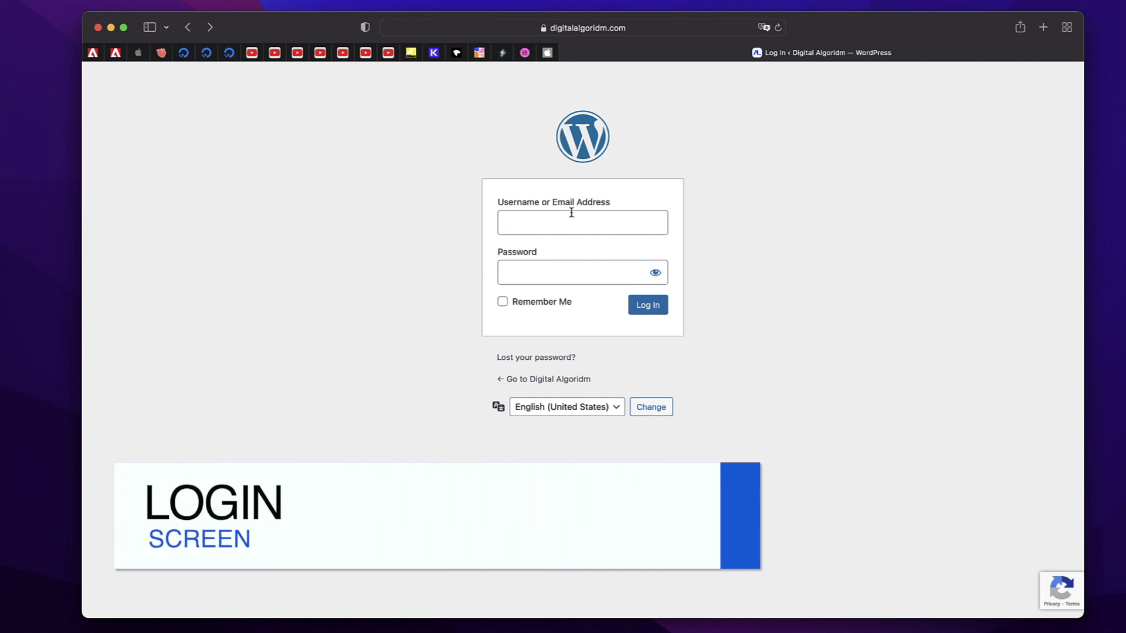
# Check which languages the login screen offers, keeping English (United States).
pyautogui.click(546, 414)
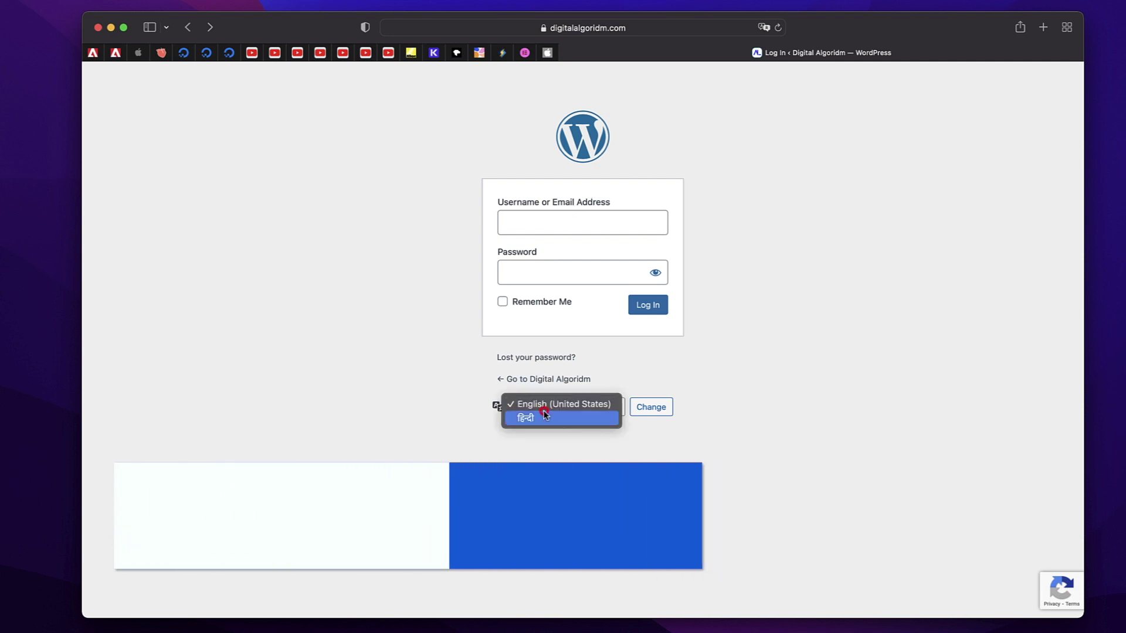
pyautogui.click(775, 370)
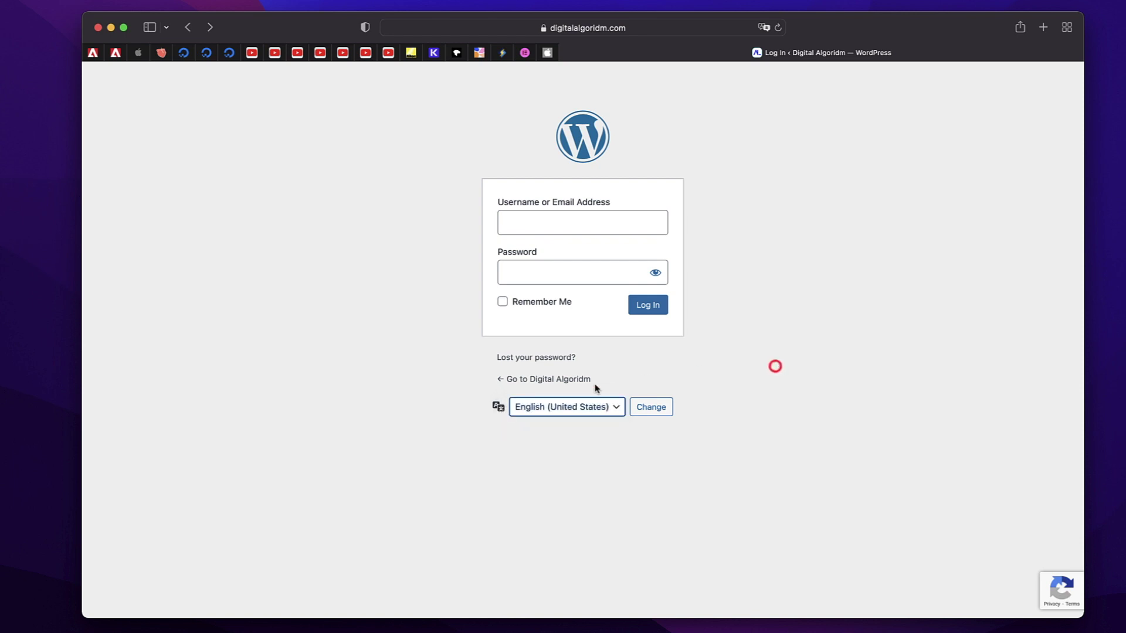
pyautogui.click(789, 328)
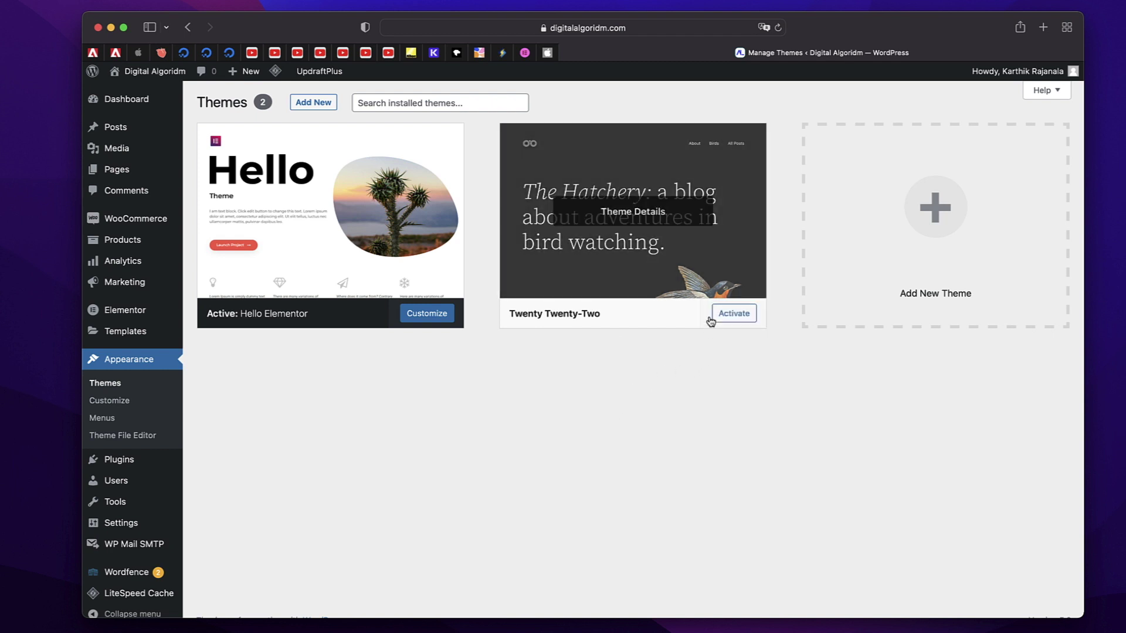
# Activate the Twenty Twenty-Two theme and open the beta site editor.
pyautogui.click(731, 317)
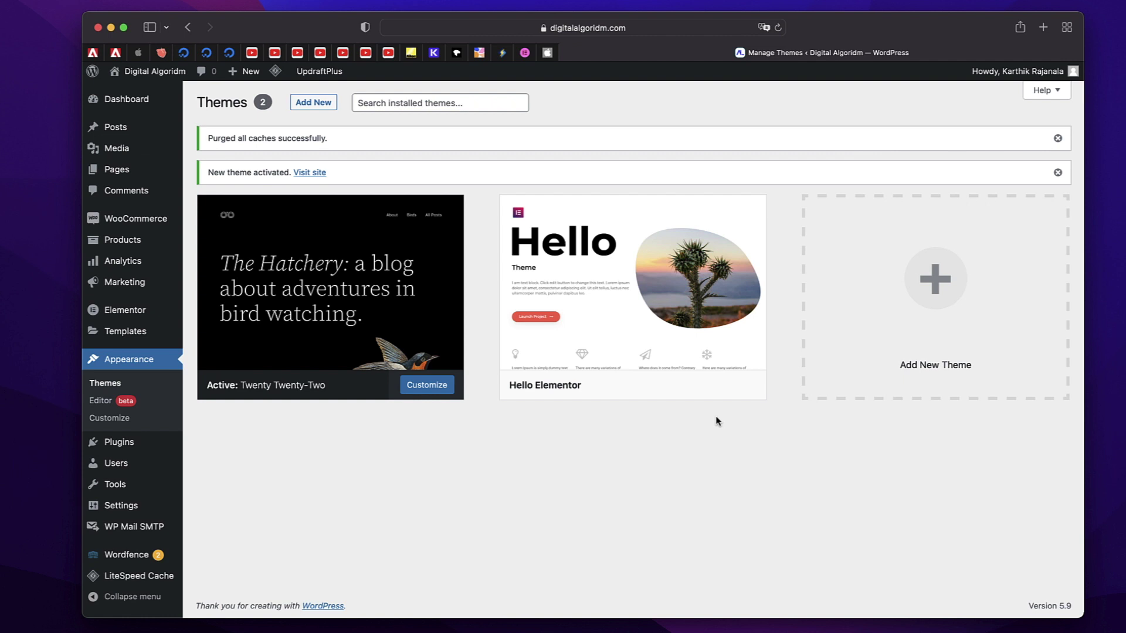
pyautogui.click(101, 401)
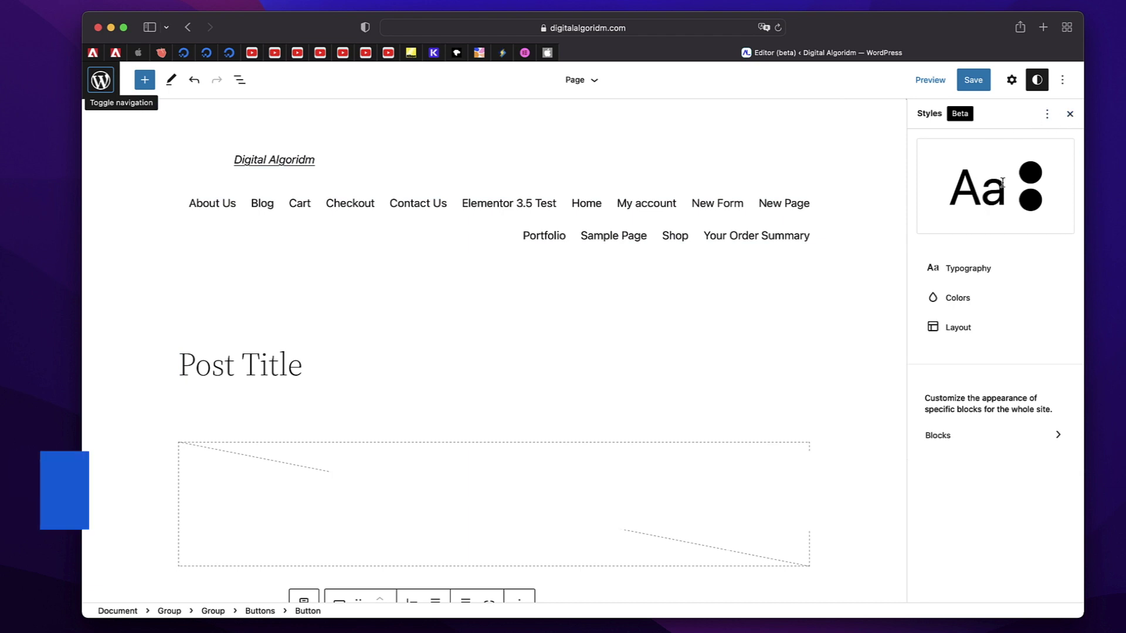
# Review the global typography settings for text, including the font family and appearance options.
pyautogui.click(986, 270)
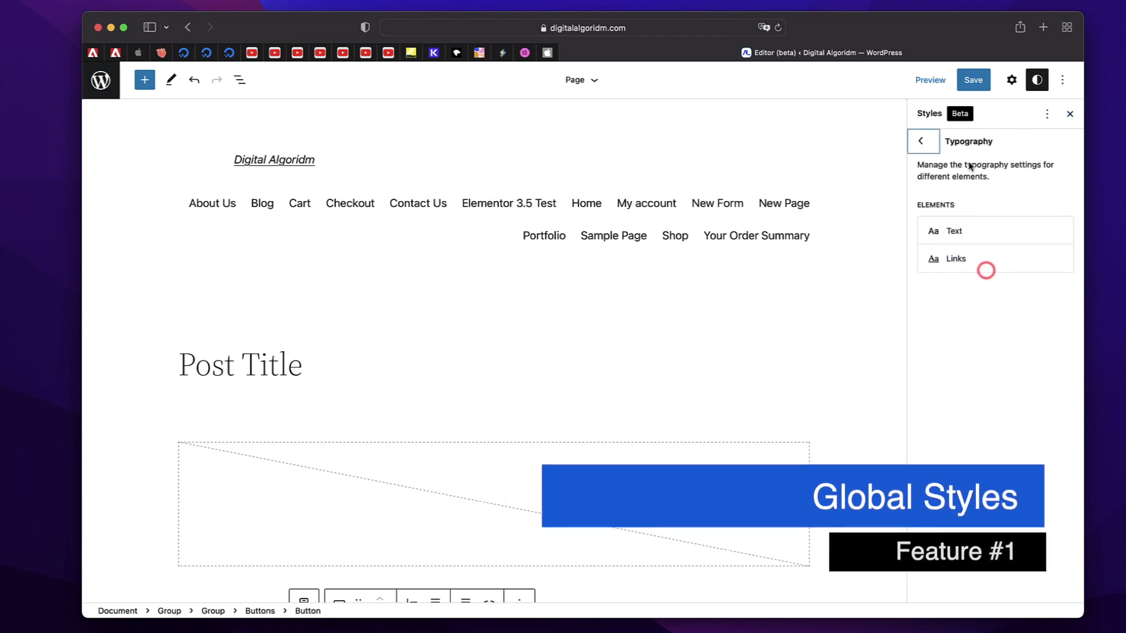
pyautogui.click(968, 235)
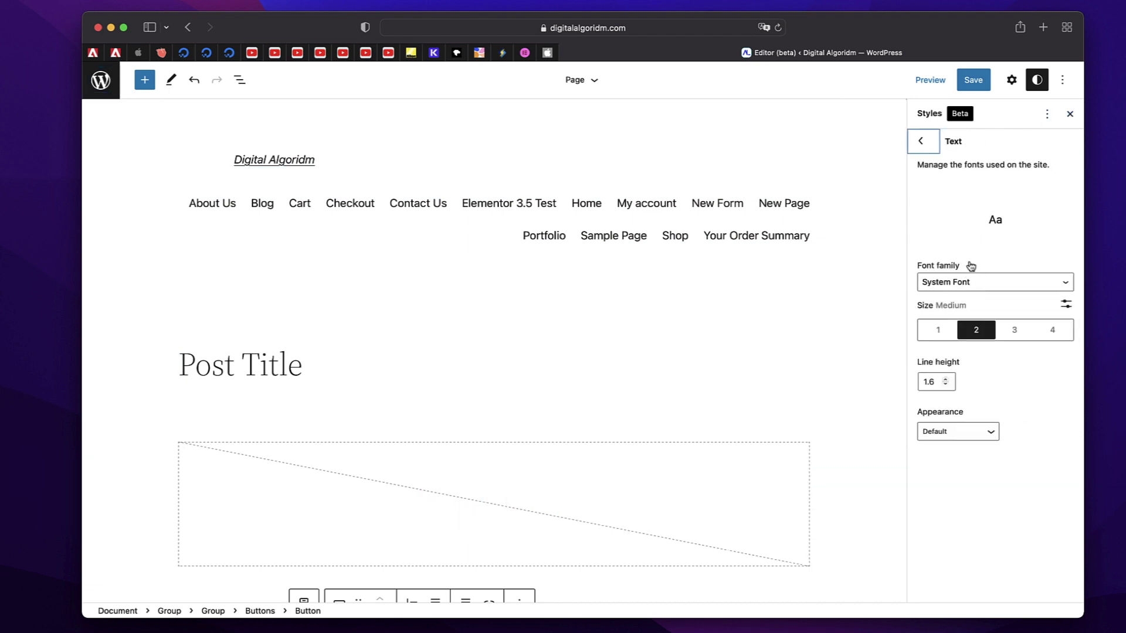
pyautogui.click(983, 284)
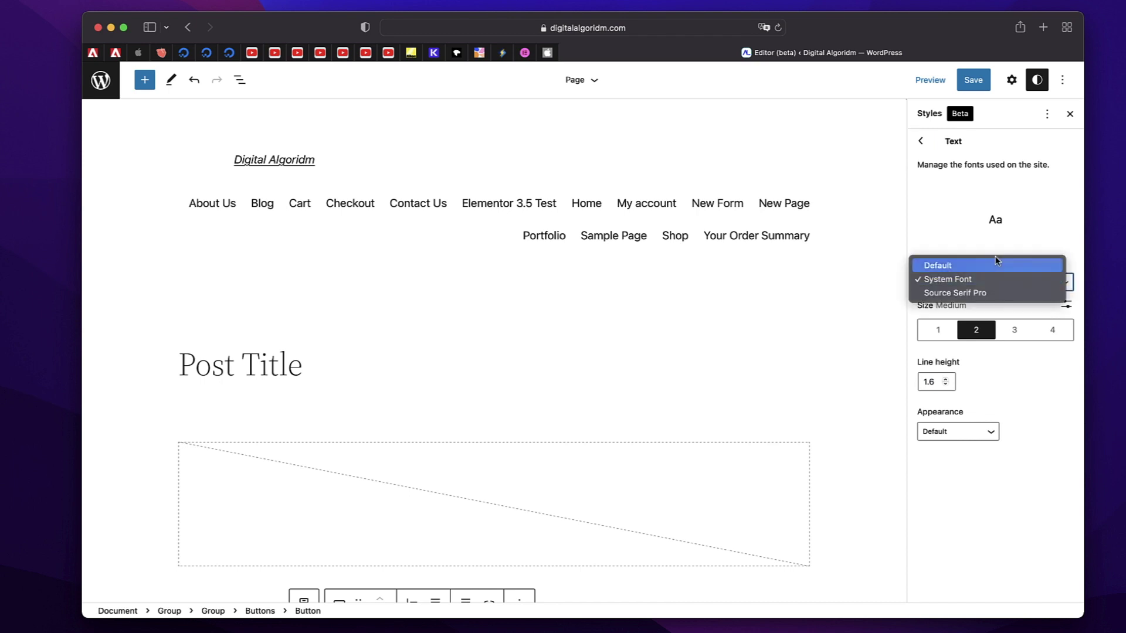
pyautogui.click(999, 329)
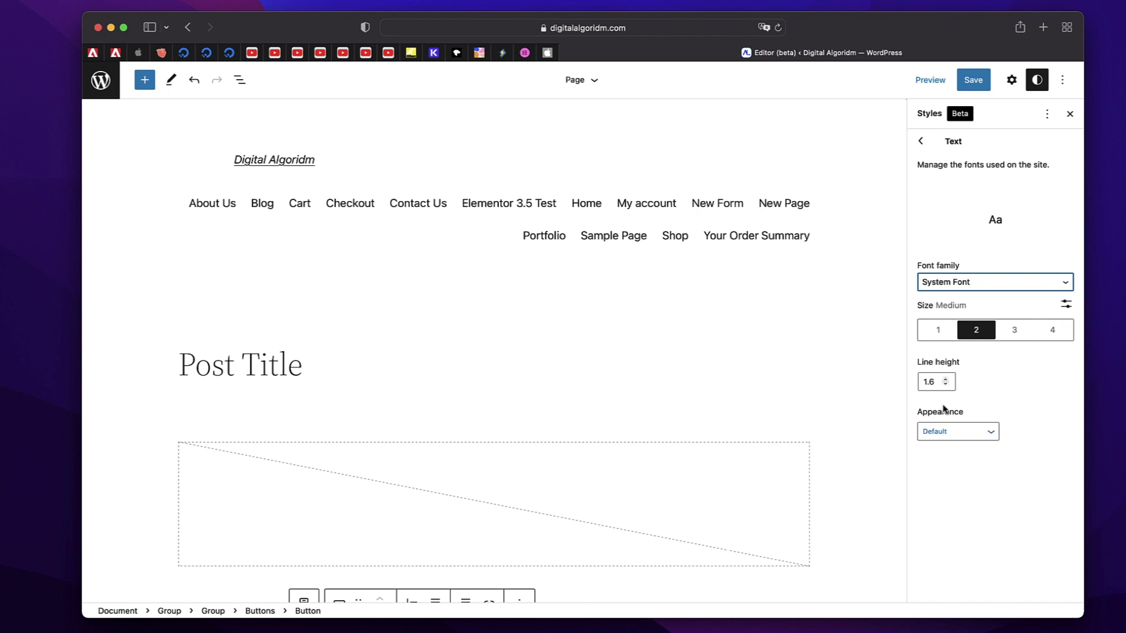
pyautogui.click(950, 434)
pyautogui.scroll(-5, 993, 405)
pyautogui.click(1008, 544)
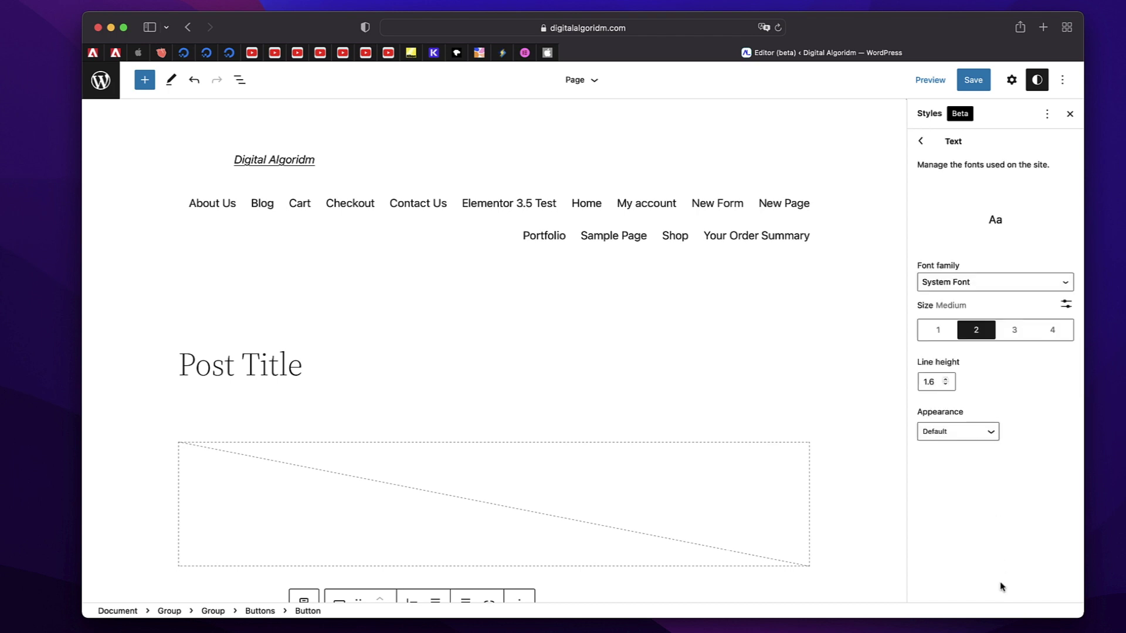
# Save the pending changes to the Page template and return to the typography elements overview.
pyautogui.click(971, 83)
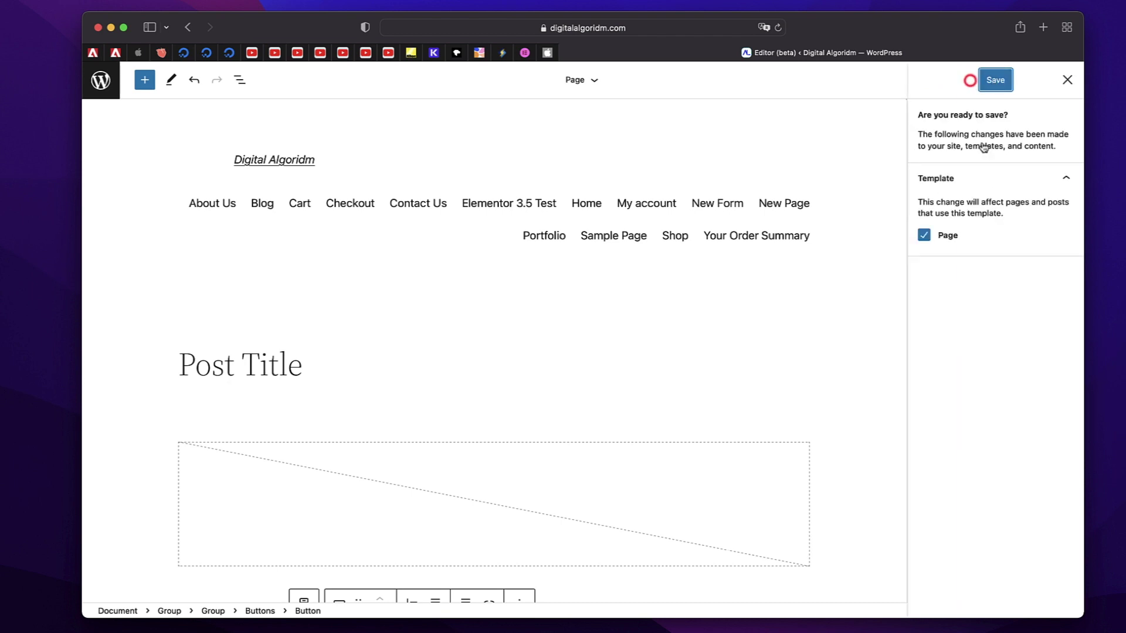
pyautogui.click(997, 80)
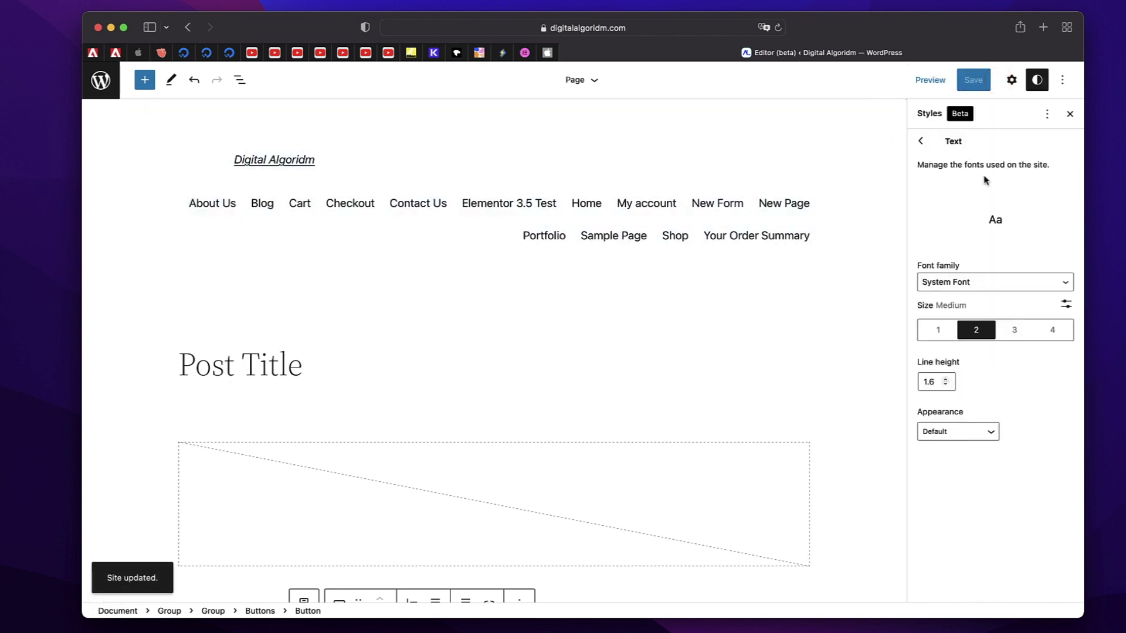
pyautogui.click(921, 142)
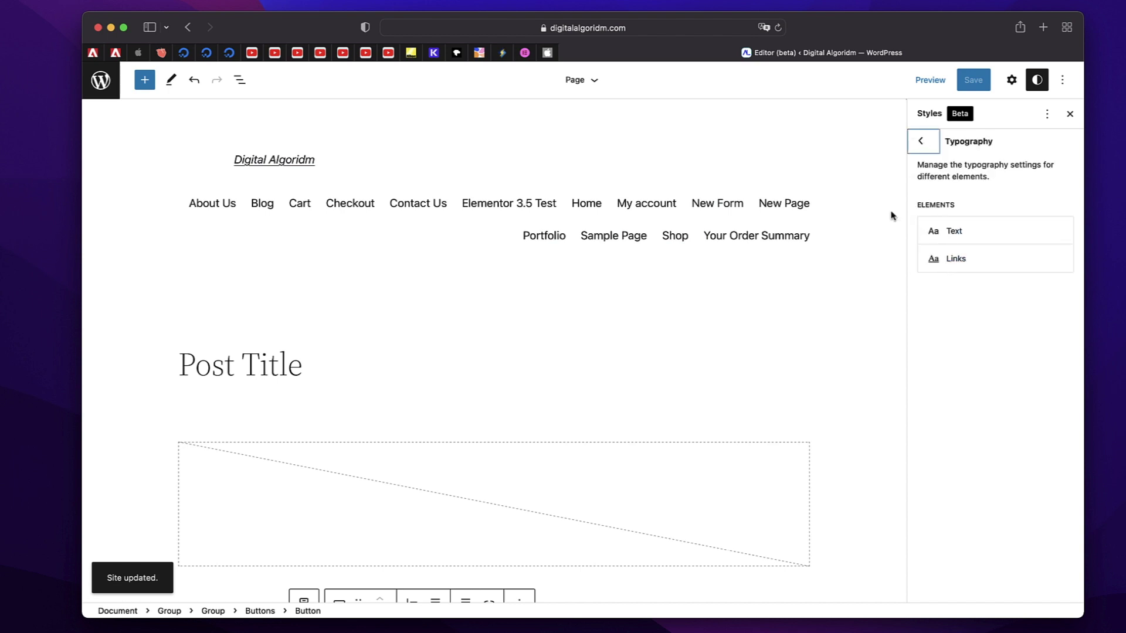
# Show the site's template parts and examine which theme or plugin added each one.
pyautogui.click(106, 87)
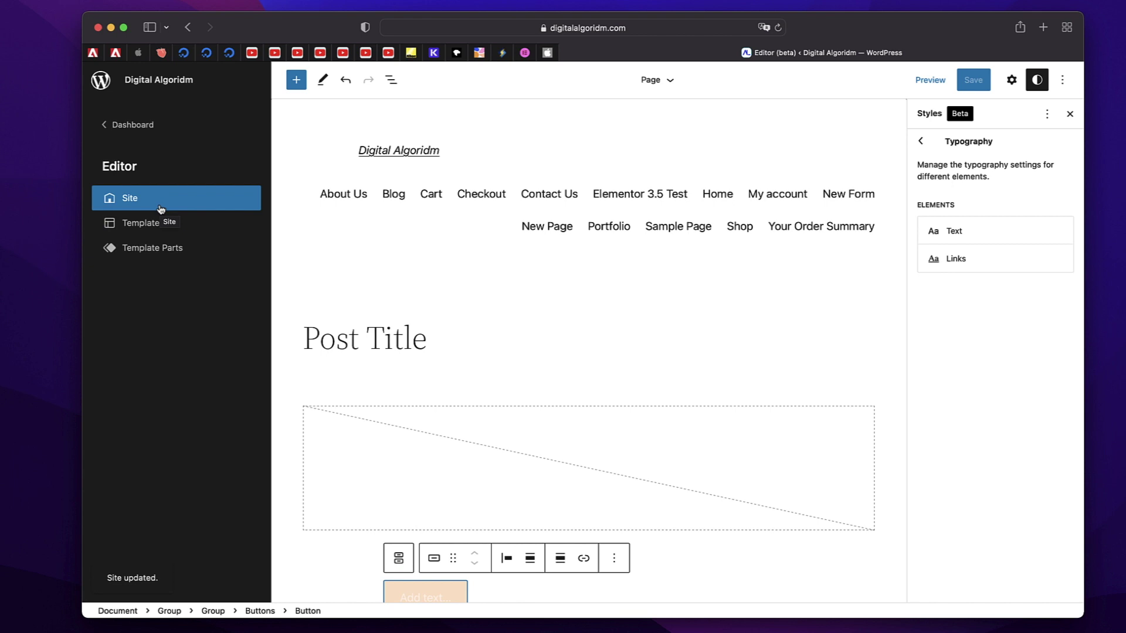
pyautogui.click(152, 250)
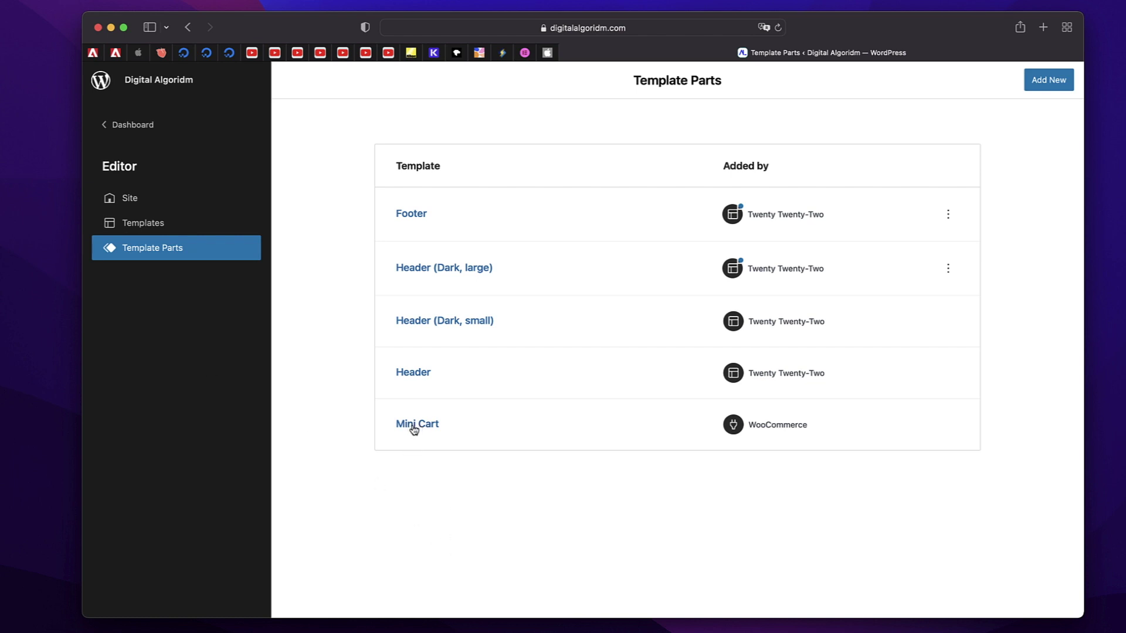
pyautogui.tripleClick(746, 166)
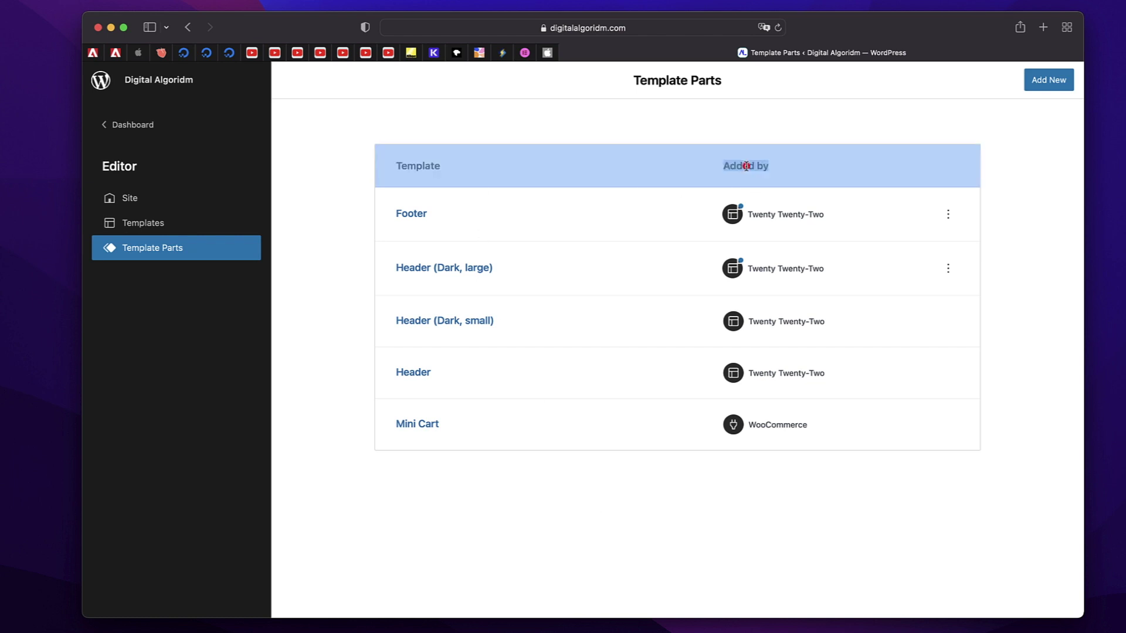
pyautogui.doubleClick(746, 166)
pyautogui.tripleClick(746, 166)
pyautogui.doubleClick(745, 167)
pyautogui.tripleClick(746, 166)
pyautogui.click(746, 167)
pyautogui.moveTo(735, 217)
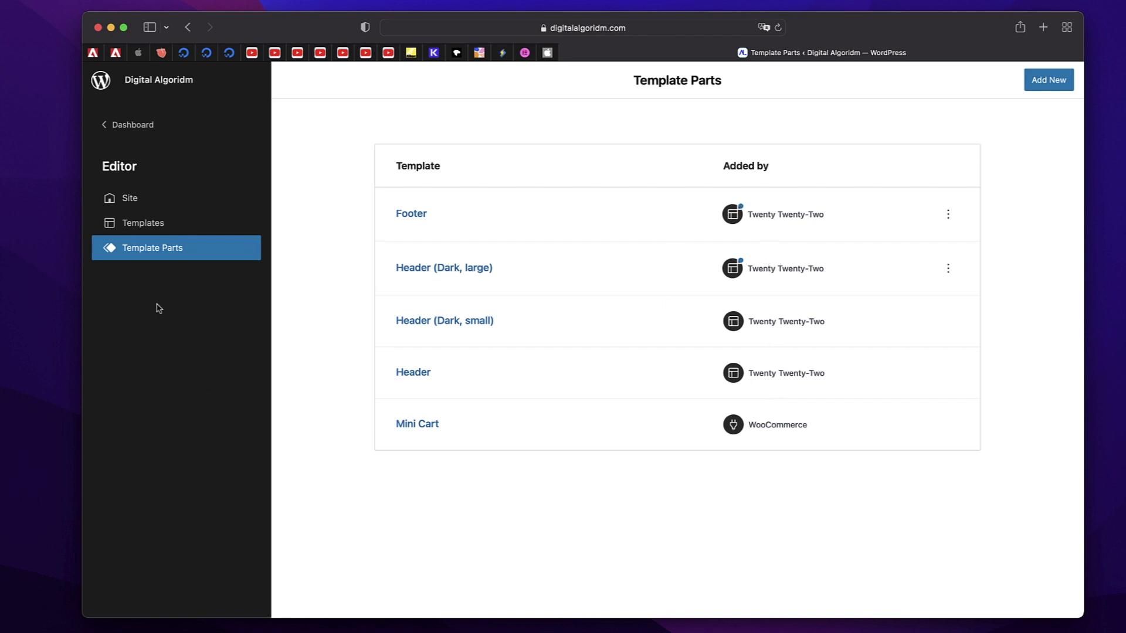
# Show the site's templates and look through their names, descriptions and sources.
pyautogui.click(135, 228)
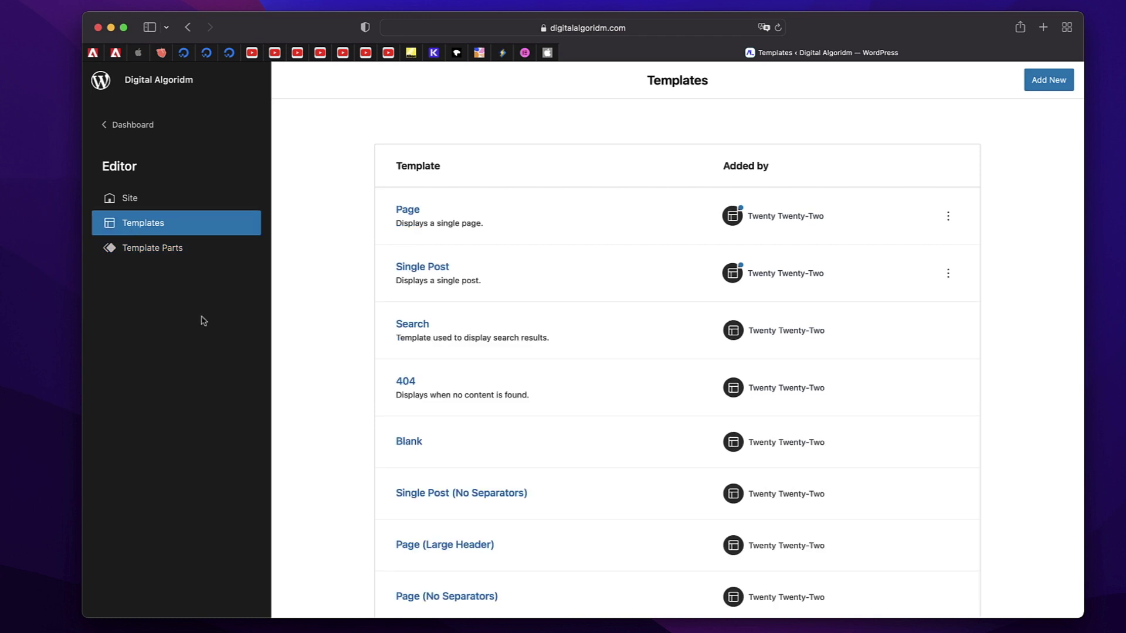
pyautogui.doubleClick(423, 165)
pyautogui.doubleClick(423, 165)
pyautogui.tripleClick(741, 166)
pyautogui.click(741, 166)
pyautogui.scroll(-5, 743, 382)
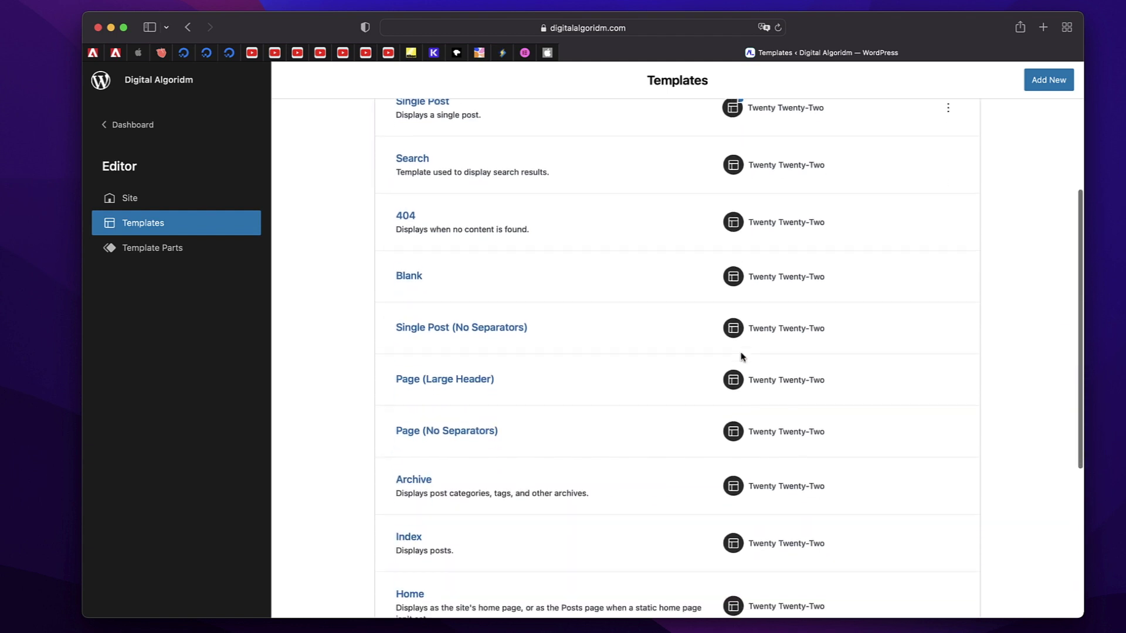
pyautogui.scroll(5, 742, 356)
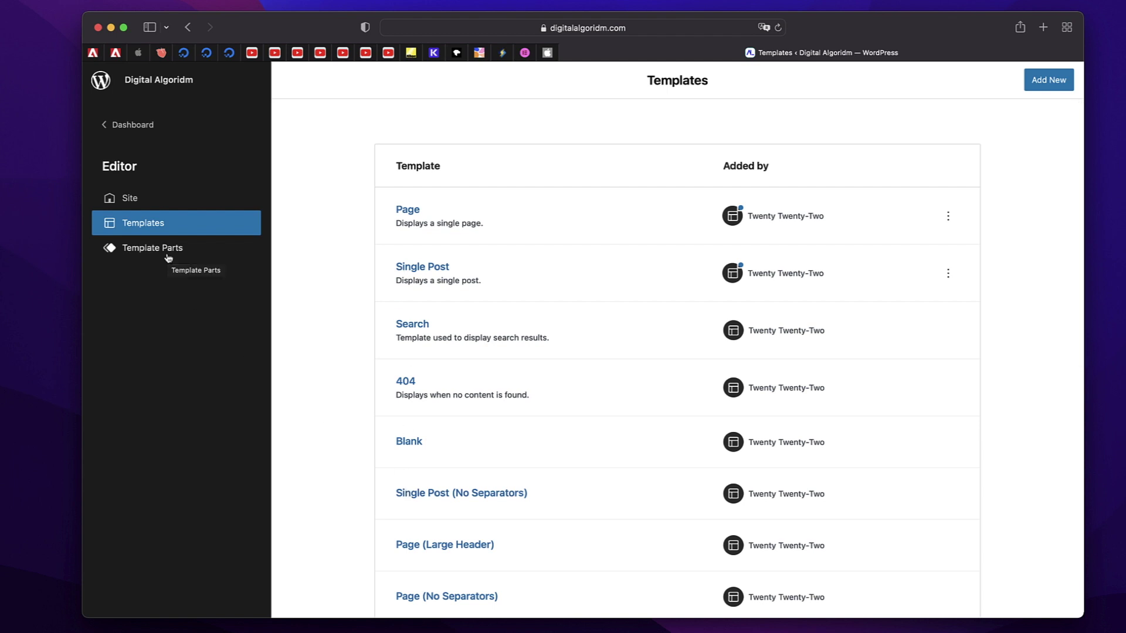
# Review the name and area options for creating a template part, then close the form without creating one.
pyautogui.click(169, 257)
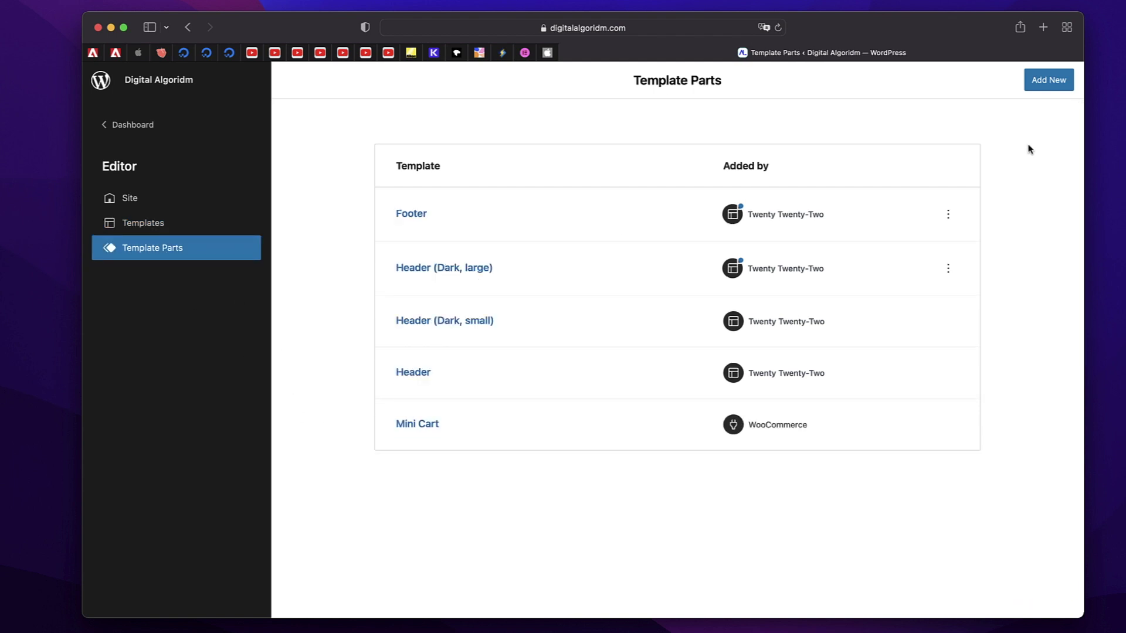
pyautogui.click(1050, 82)
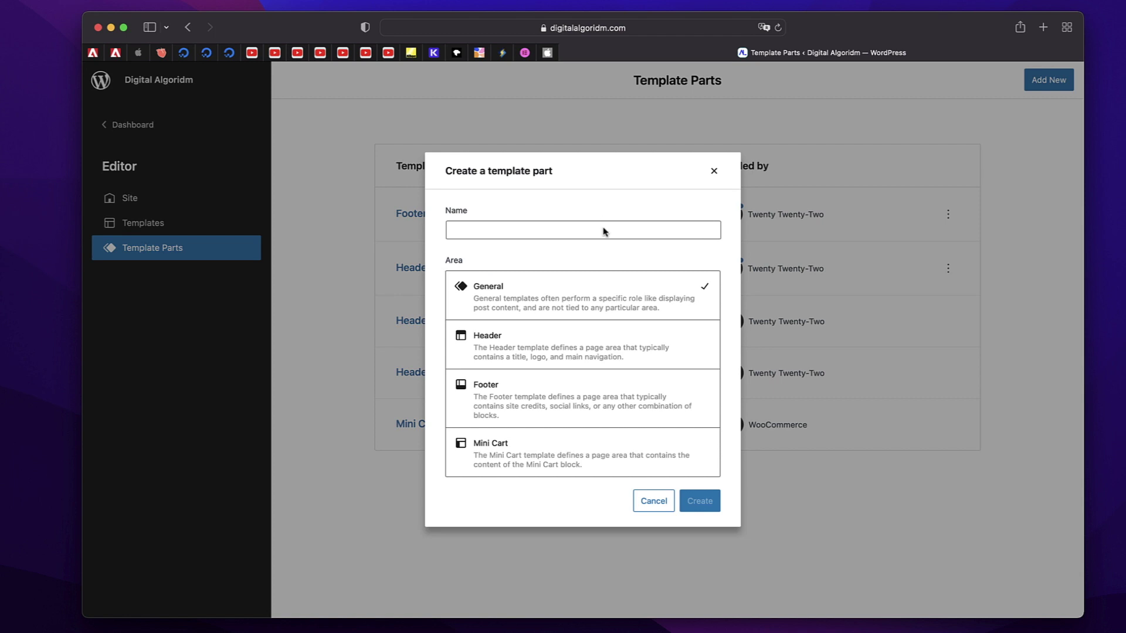
pyautogui.click(510, 232)
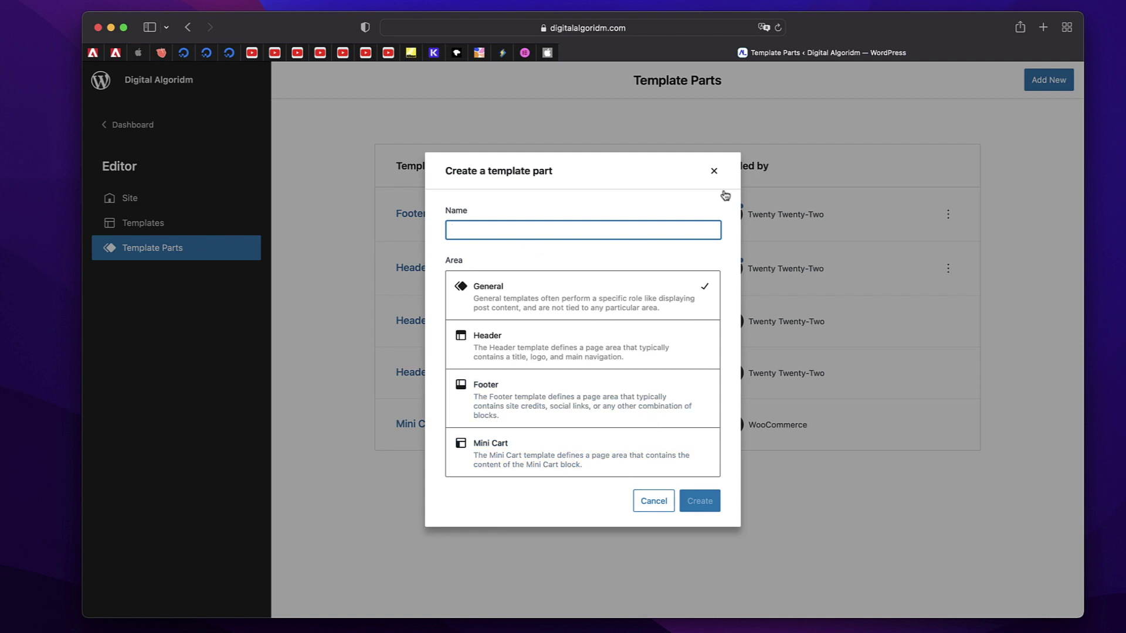
pyautogui.click(713, 171)
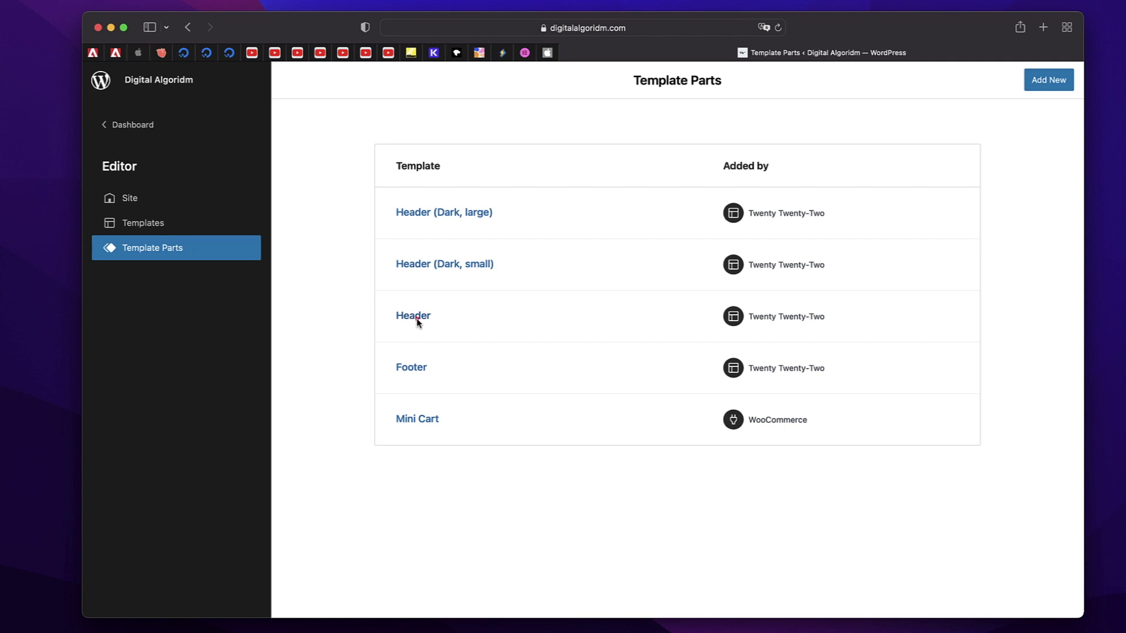
# Open the Header template part for editing and dismiss its notices.
pyautogui.click(417, 319)
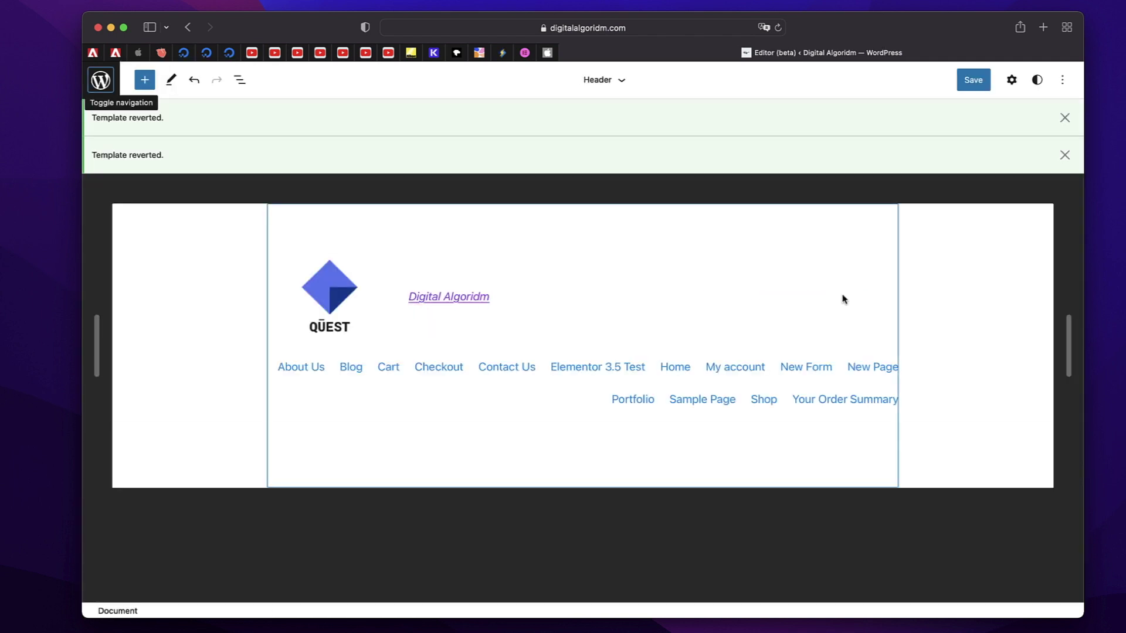
pyautogui.click(1065, 119)
pyautogui.click(1067, 122)
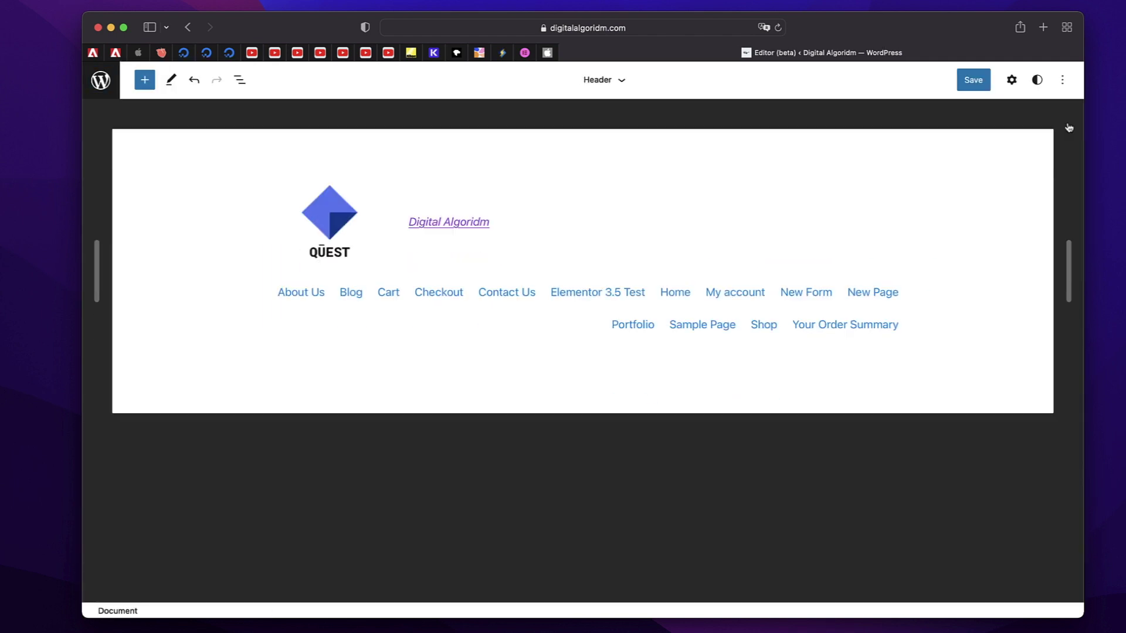
# Select the header's Navigation block and review its block settings for layout, display and typography.
pyautogui.click(1012, 81)
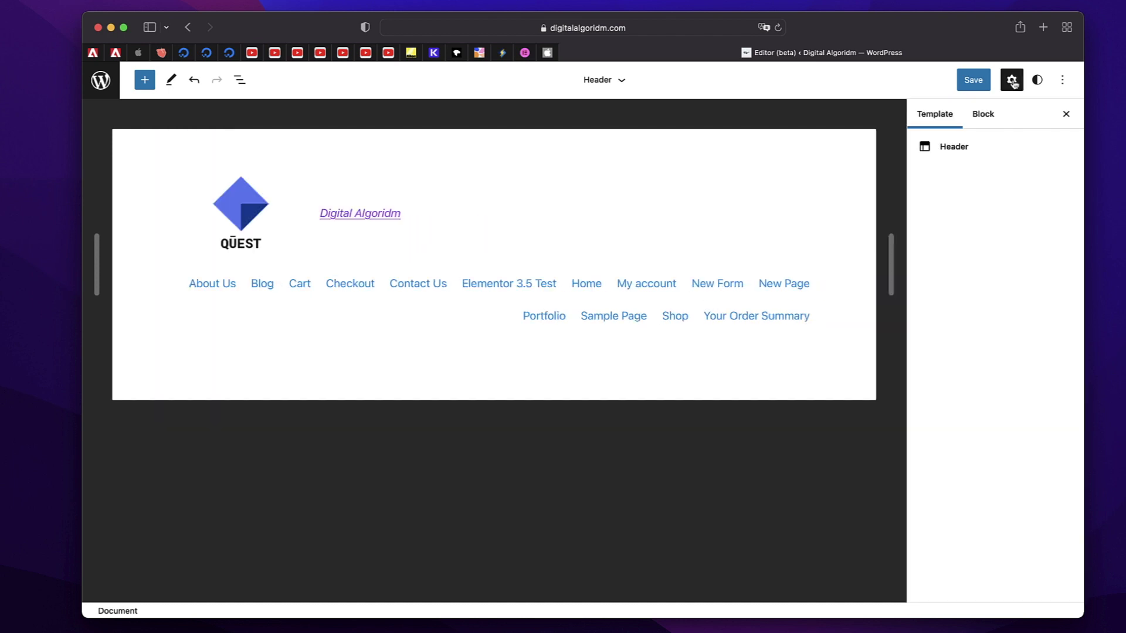
pyautogui.click(983, 115)
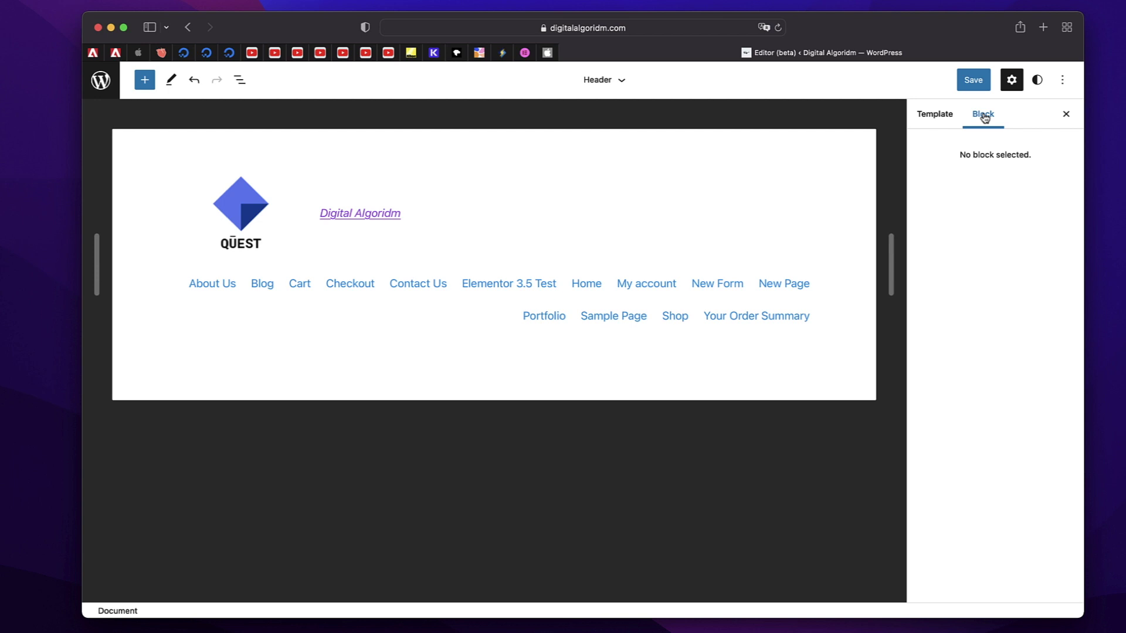
pyautogui.click(283, 312)
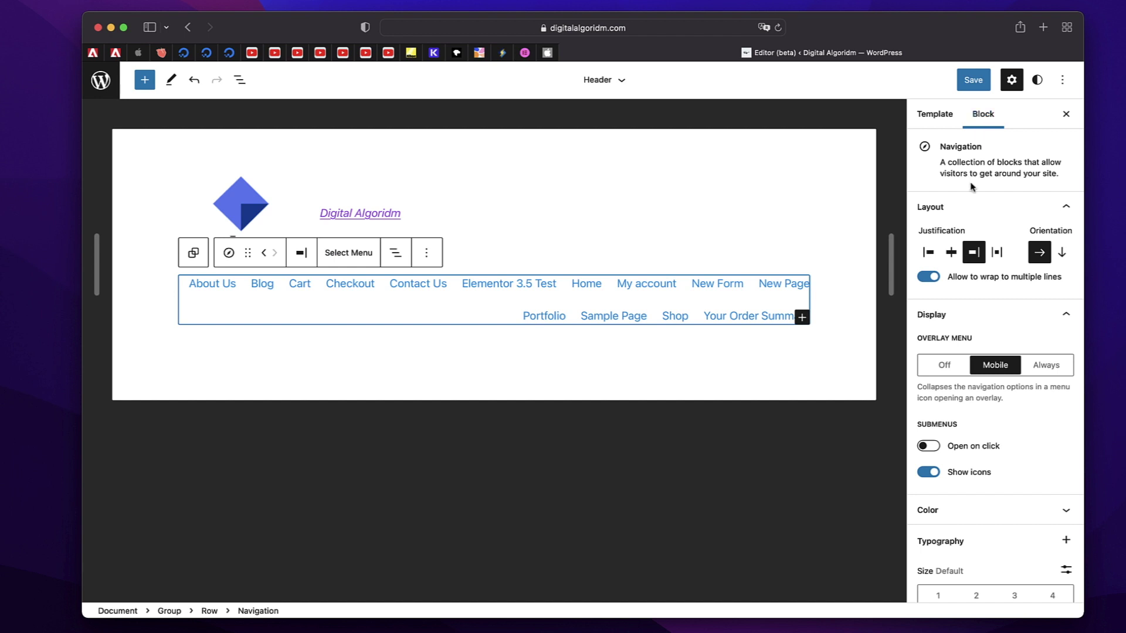
pyautogui.scroll(-2, 979, 500)
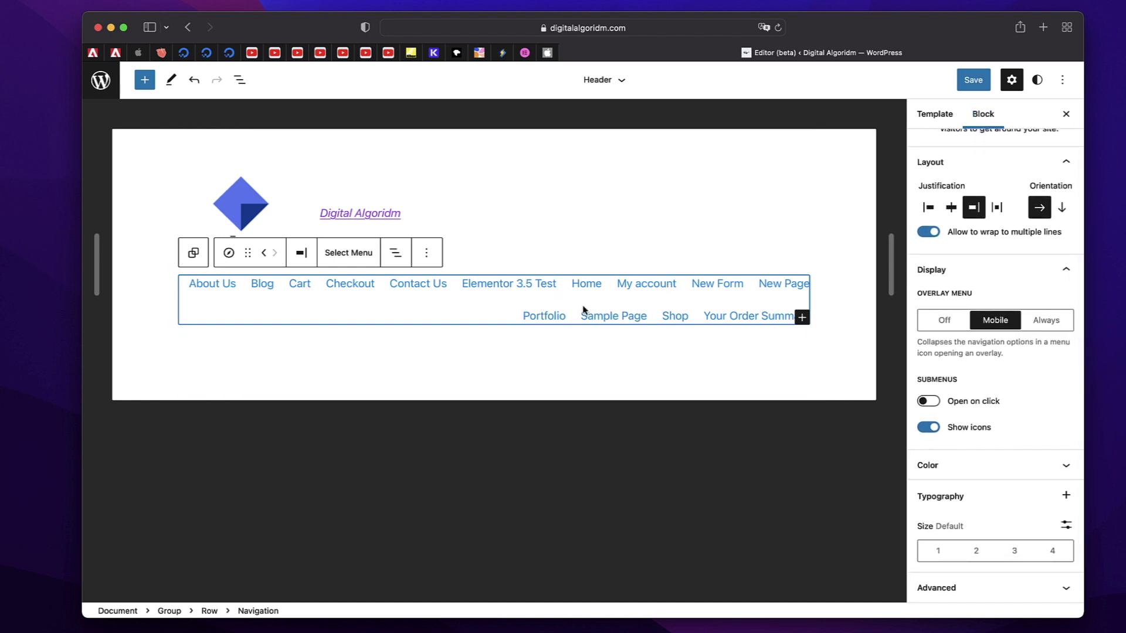
pyautogui.scroll(2, 958, 242)
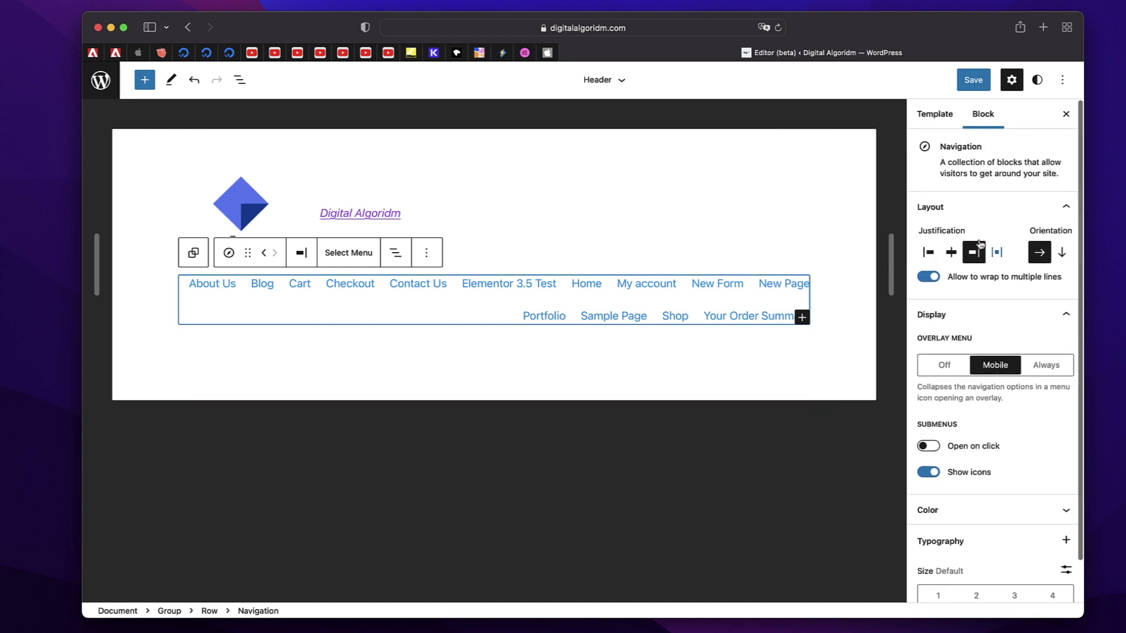
# Try the different justifications on the header's Navigation block, ending with its items spaced evenly across the full width.
pyautogui.click(997, 252)
pyautogui.click(970, 253)
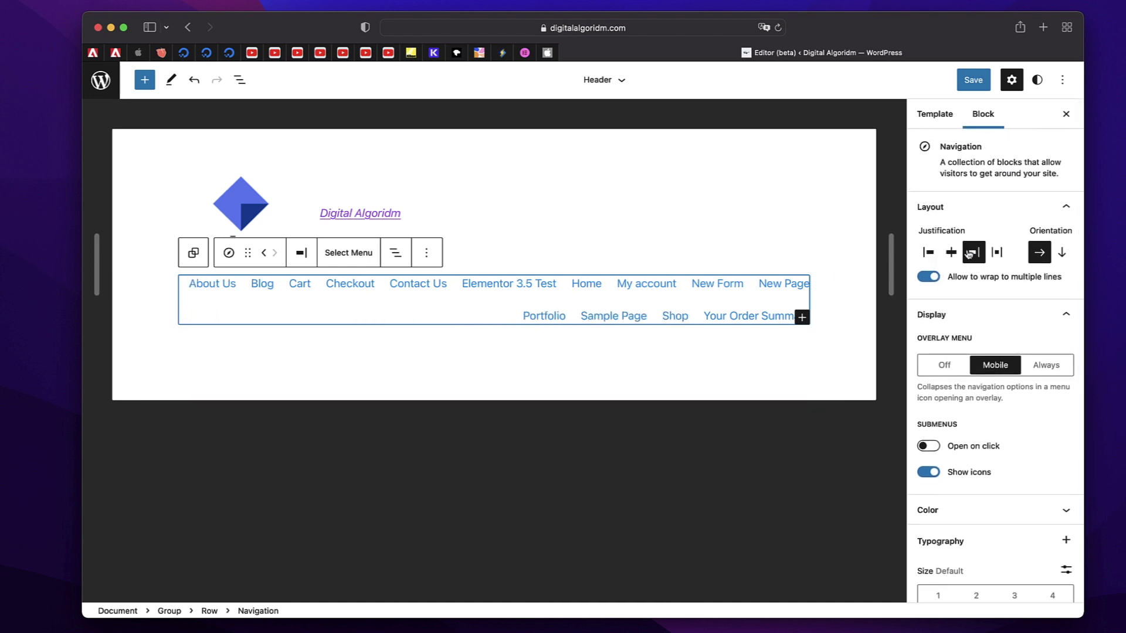
pyautogui.click(951, 252)
pyautogui.click(932, 257)
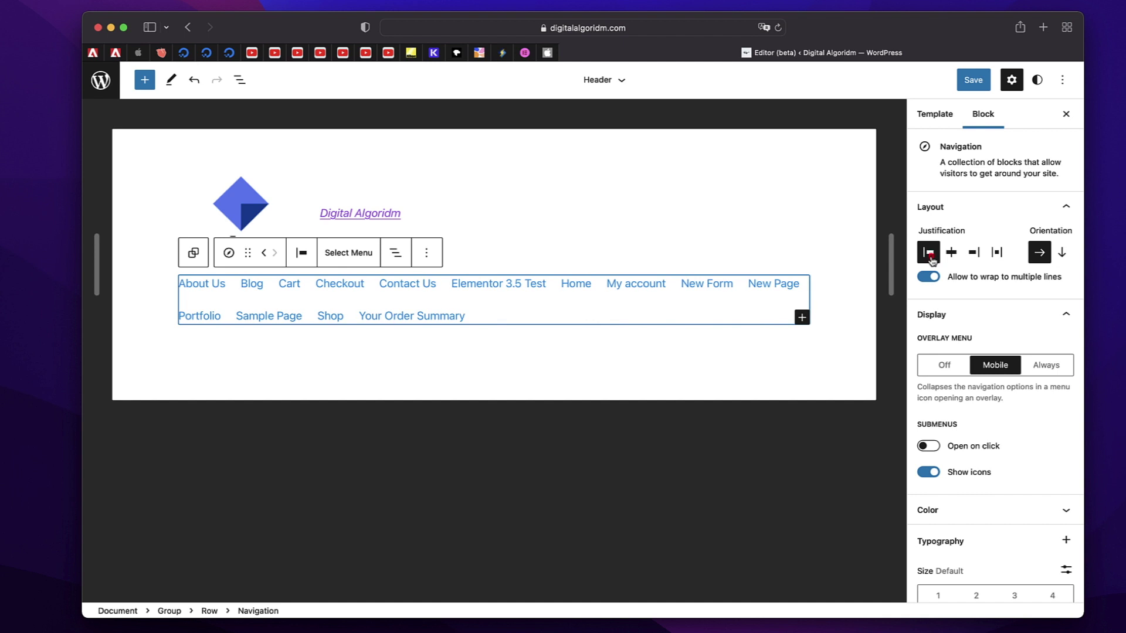
pyautogui.click(951, 254)
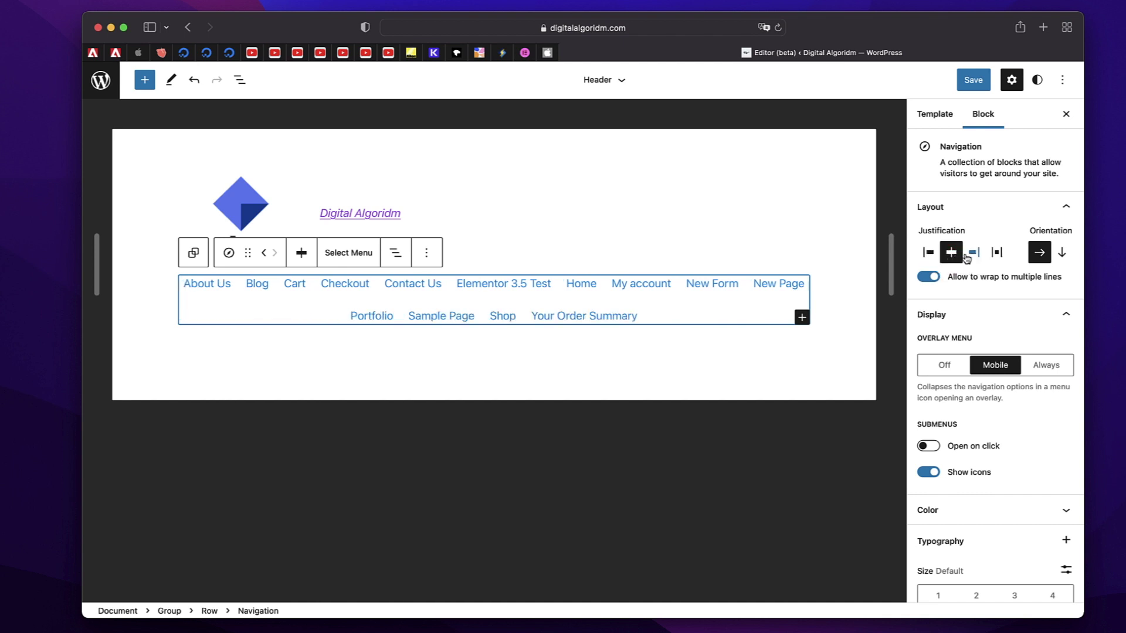
pyautogui.click(999, 256)
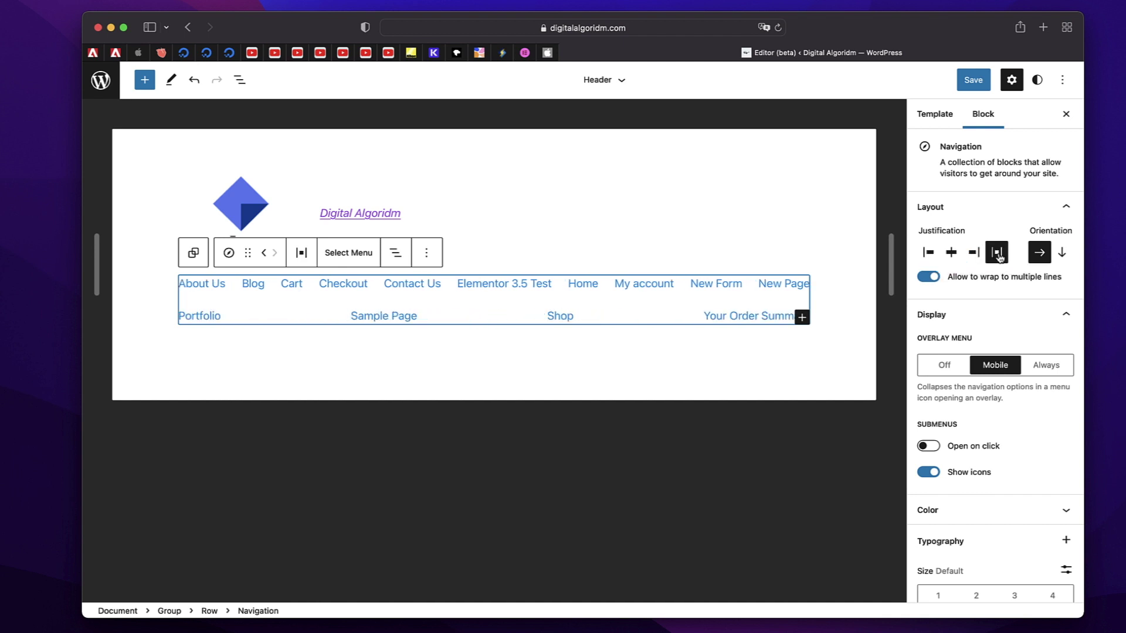
# Center the items of the header's Navigation block, trying the vertical orientation before returning to horizontal.
pyautogui.click(974, 252)
pyautogui.click(951, 252)
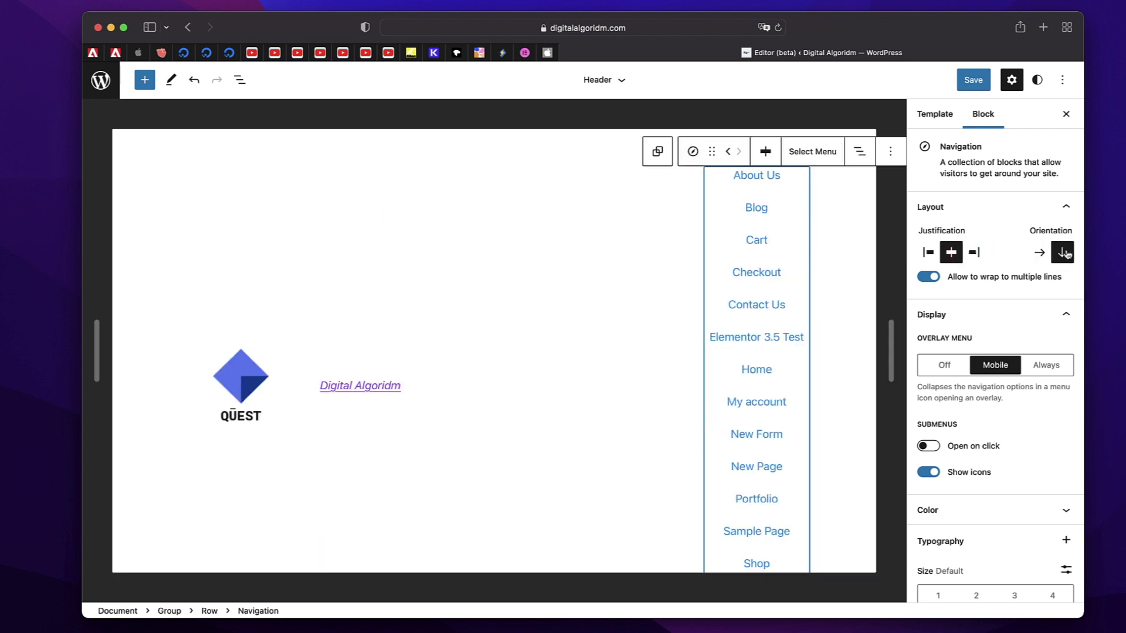
pyautogui.click(1041, 253)
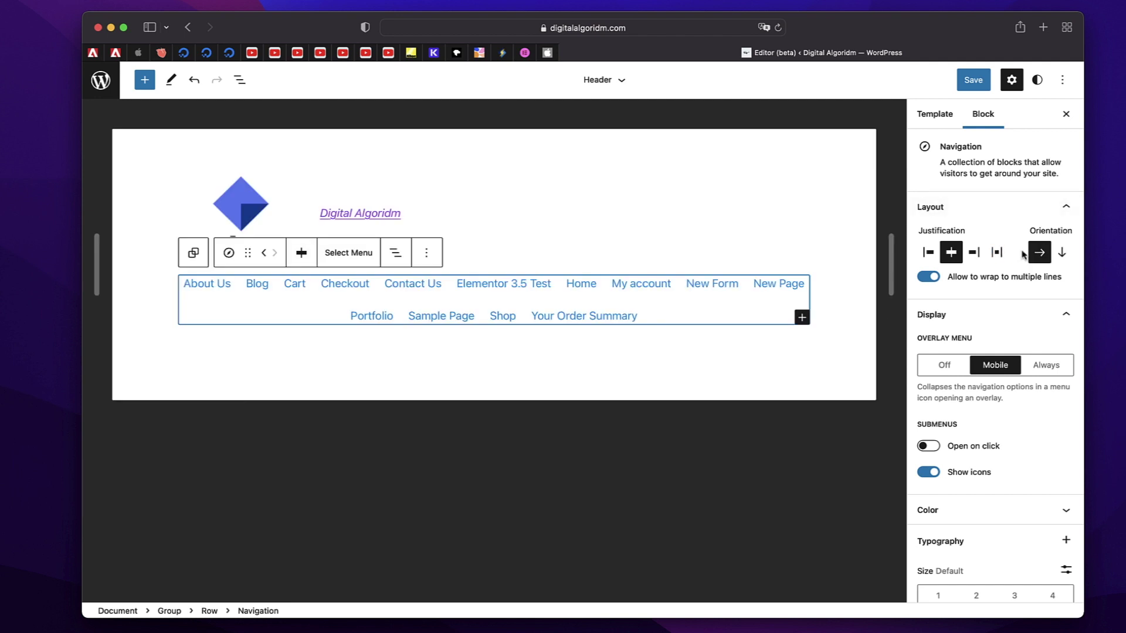
# Set the Navigation block's text color to purple #9b51e0 and review its background and submenu color options.
pyautogui.scroll(-2, 998, 354)
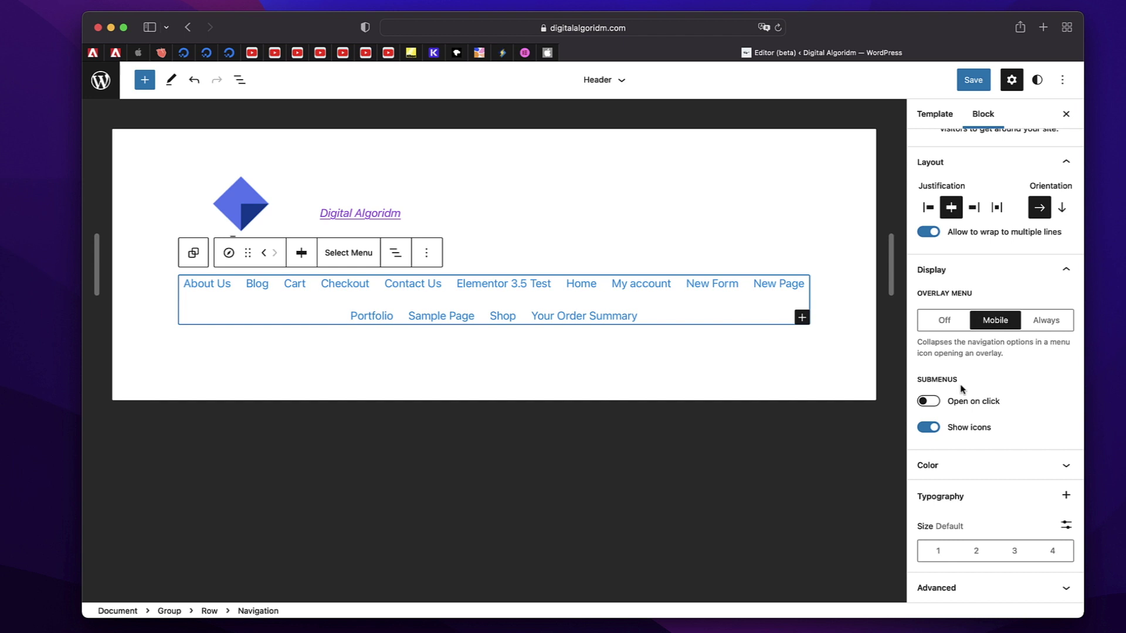
pyautogui.click(991, 467)
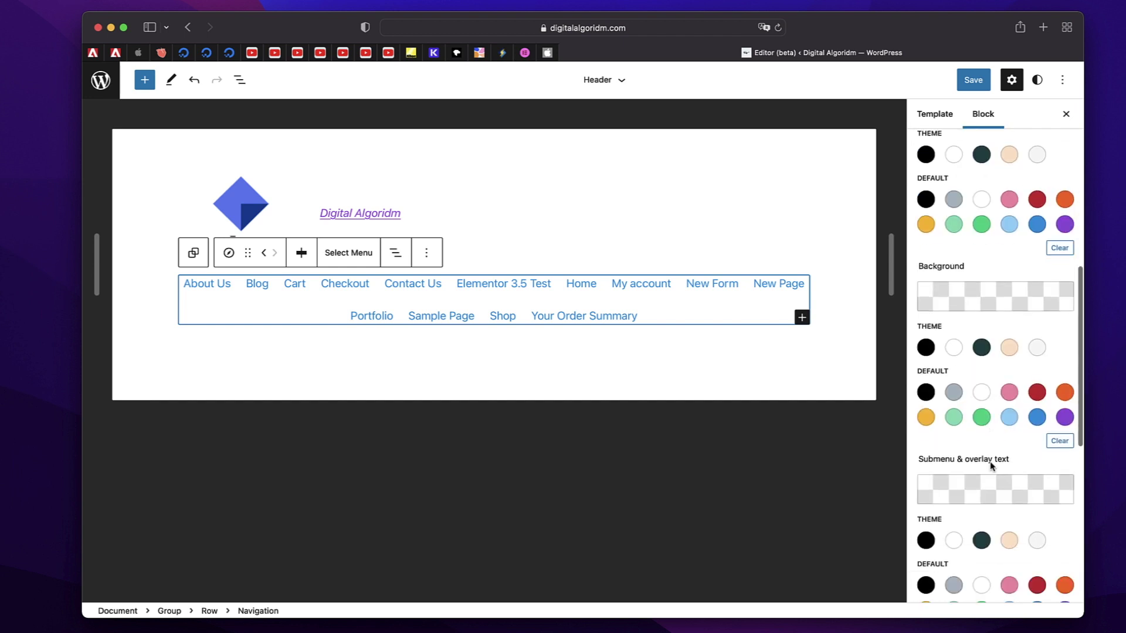
pyautogui.scroll(1, 983, 270)
pyautogui.click(1064, 229)
pyautogui.scroll(-3, 1006, 357)
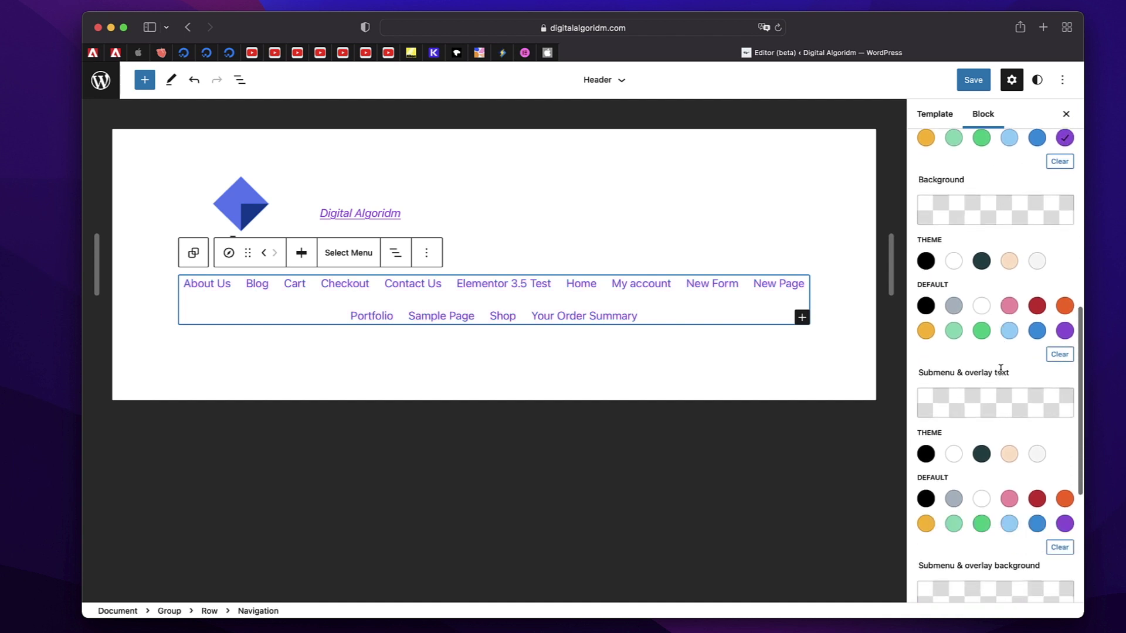
pyautogui.scroll(-5, 1002, 373)
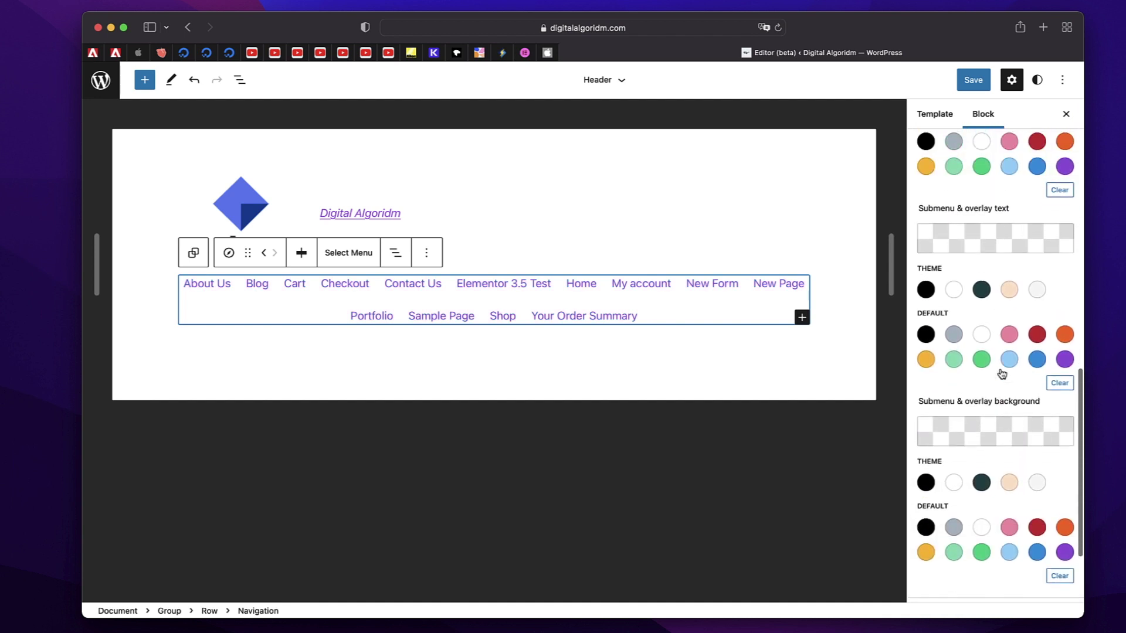
pyautogui.scroll(-3, 995, 331)
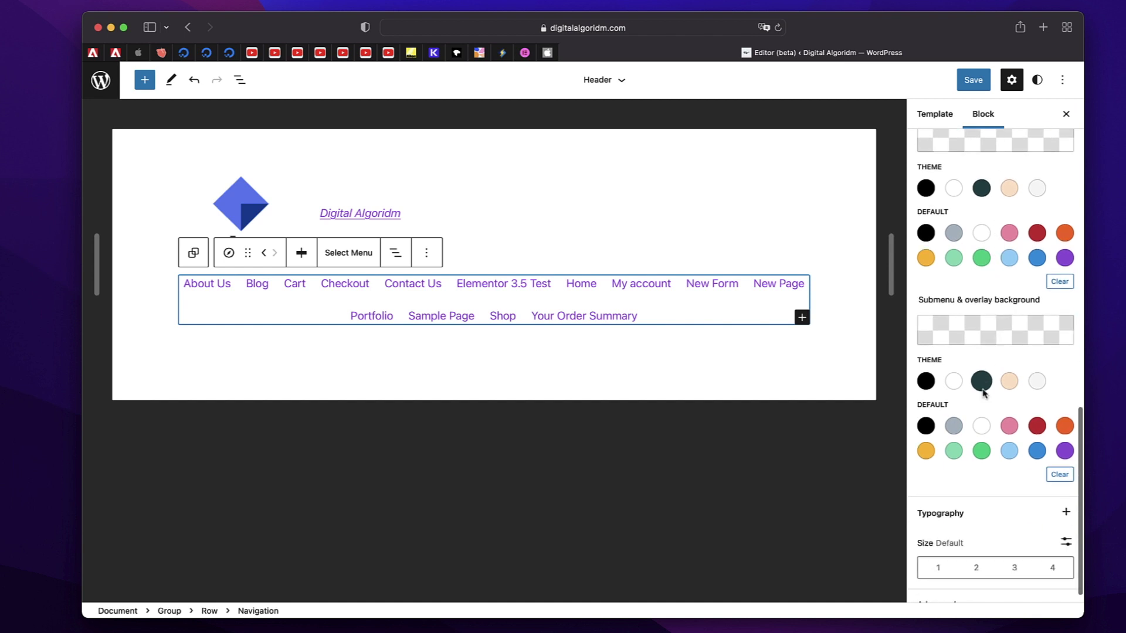
pyautogui.scroll(-1, 975, 455)
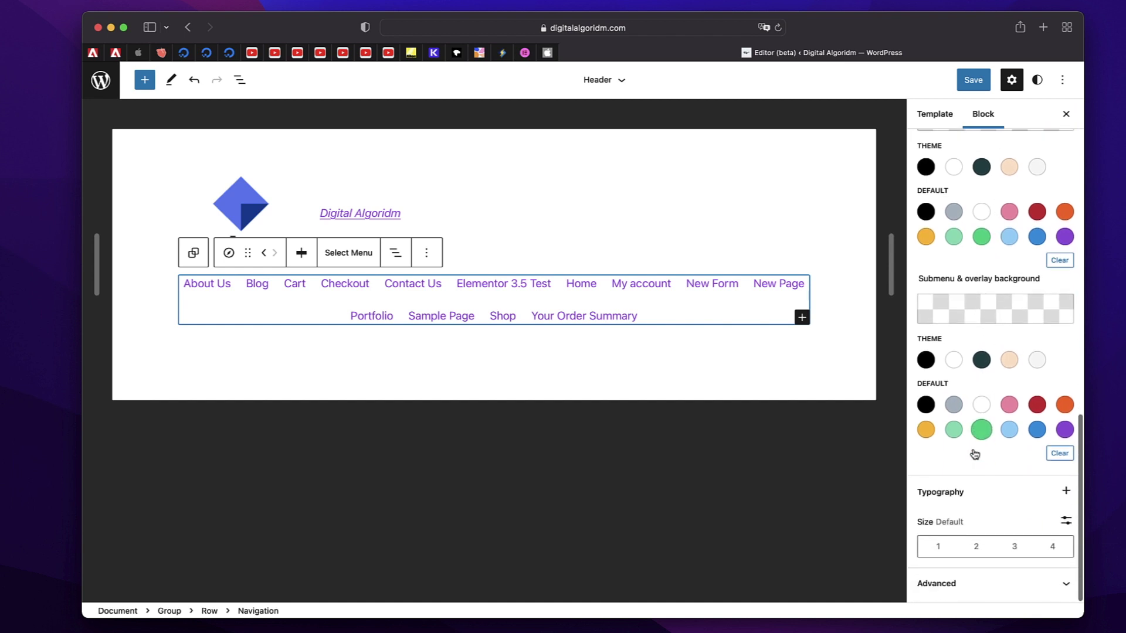
pyautogui.scroll(20, 975, 404)
pyautogui.scroll(3, 976, 304)
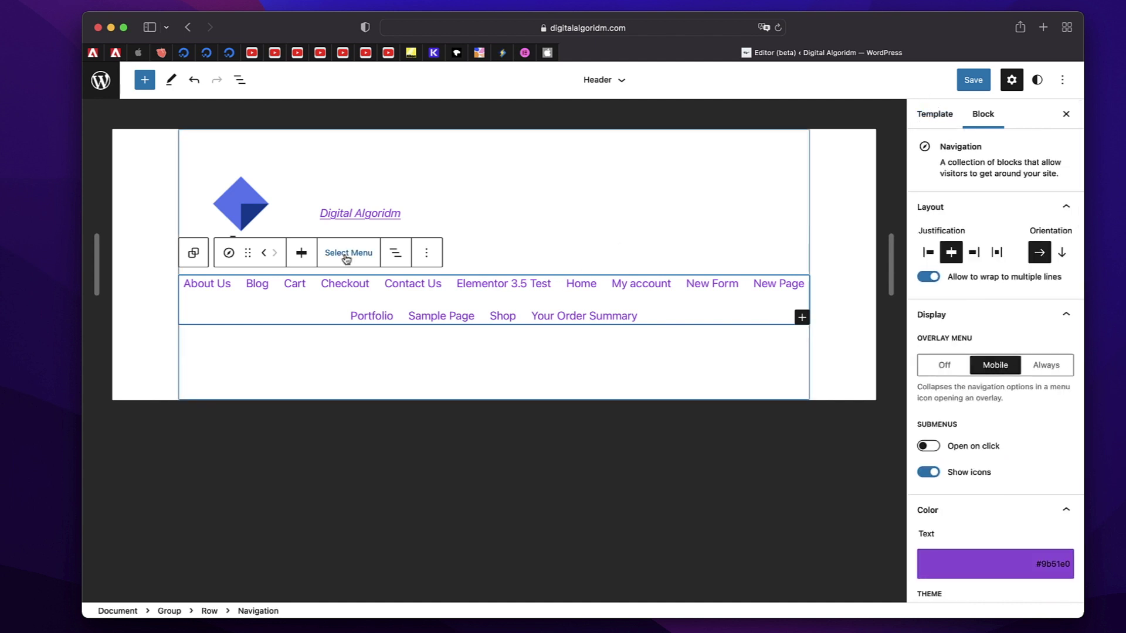
# Check the Row and Site Title block settings, and set the site-wide default link color to red #cf2e2e.
pyautogui.click(422, 206)
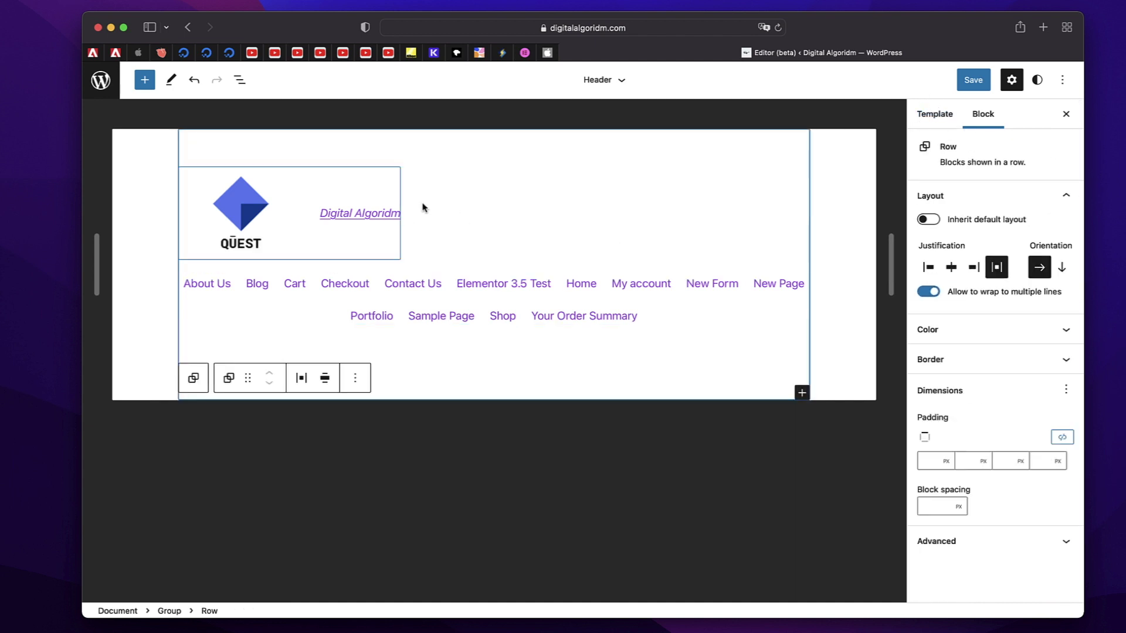
pyautogui.click(379, 209)
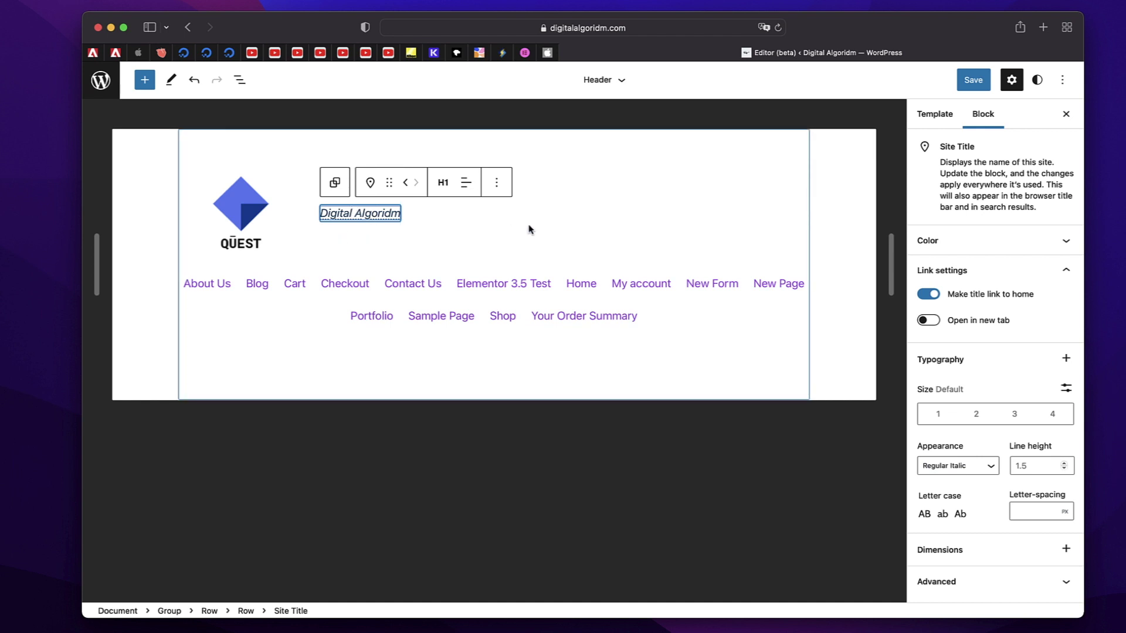
pyautogui.click(1038, 79)
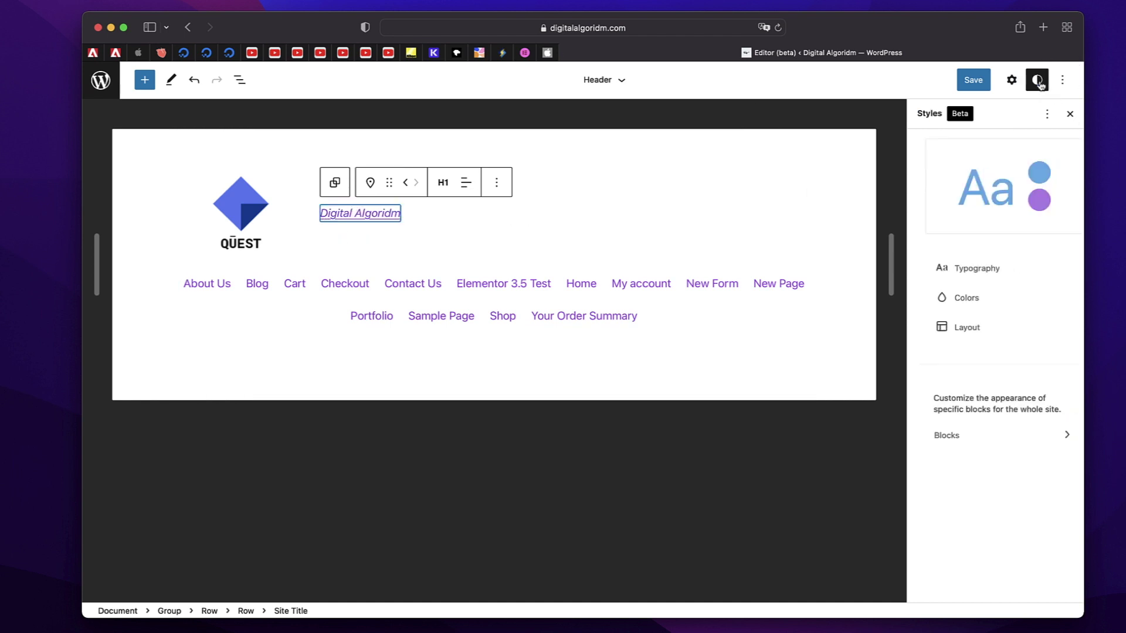
pyautogui.click(971, 298)
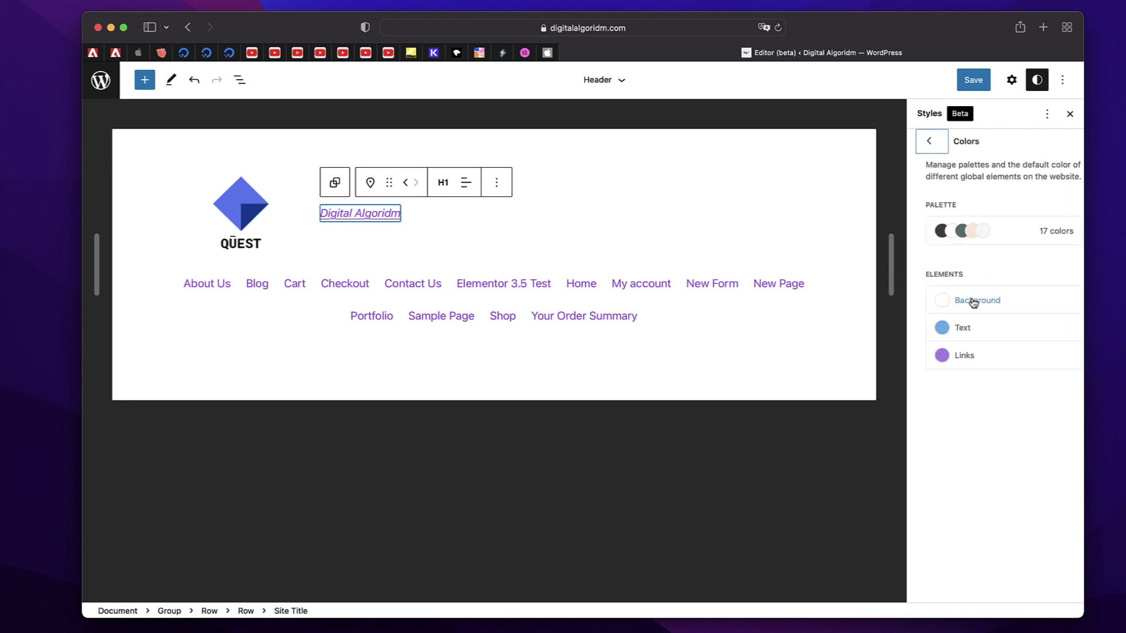
pyautogui.click(966, 357)
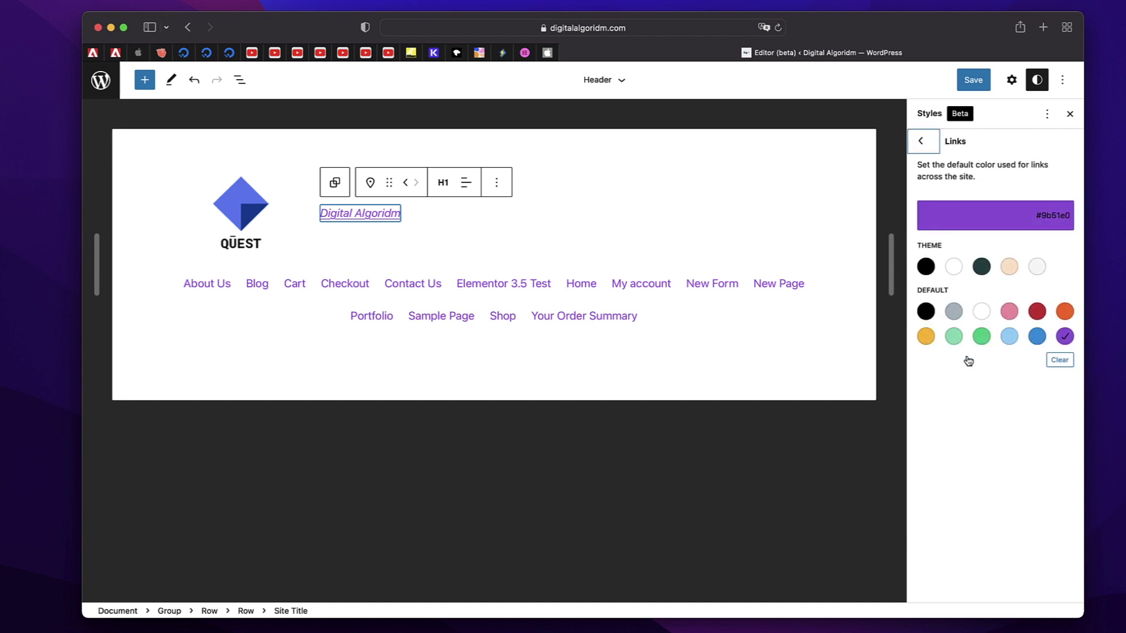
pyautogui.click(1038, 313)
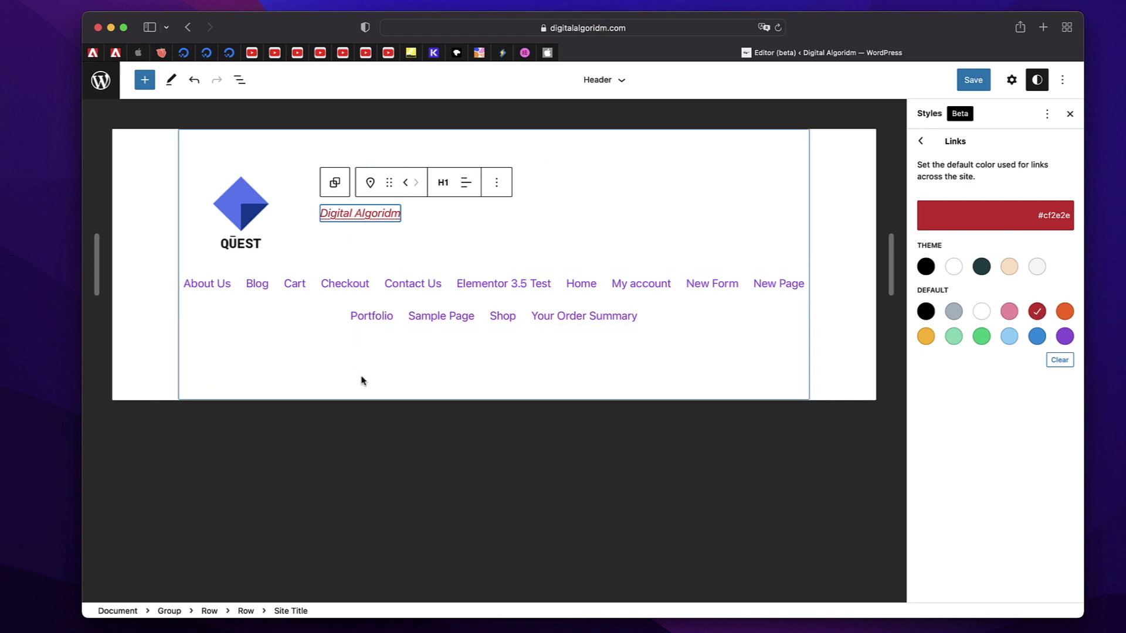
pyautogui.click(368, 399)
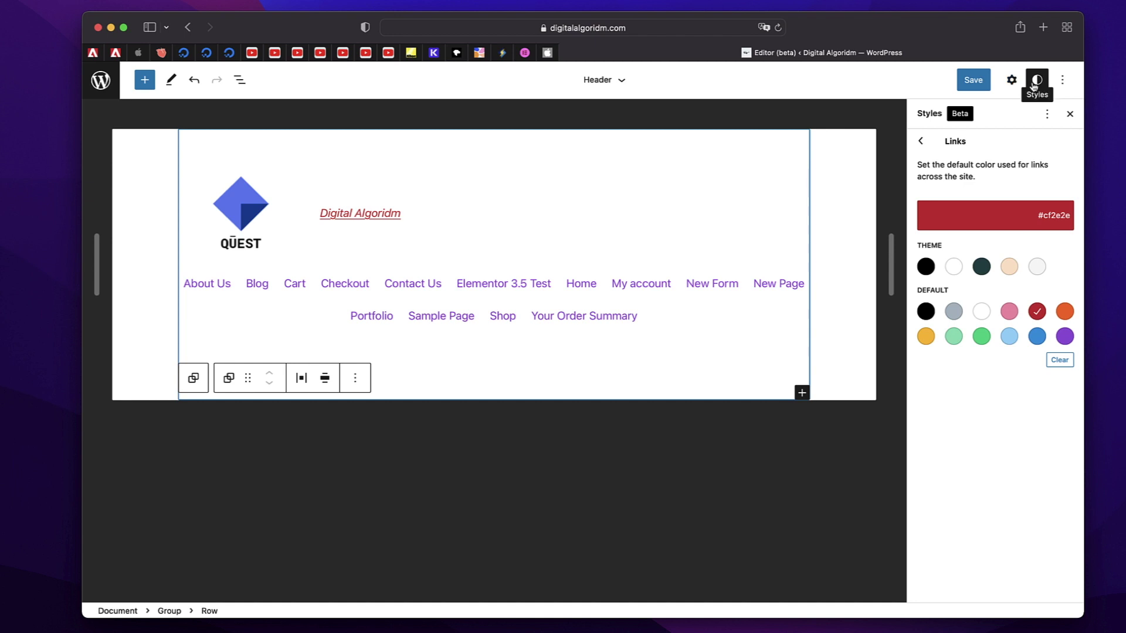
pyautogui.click(1071, 115)
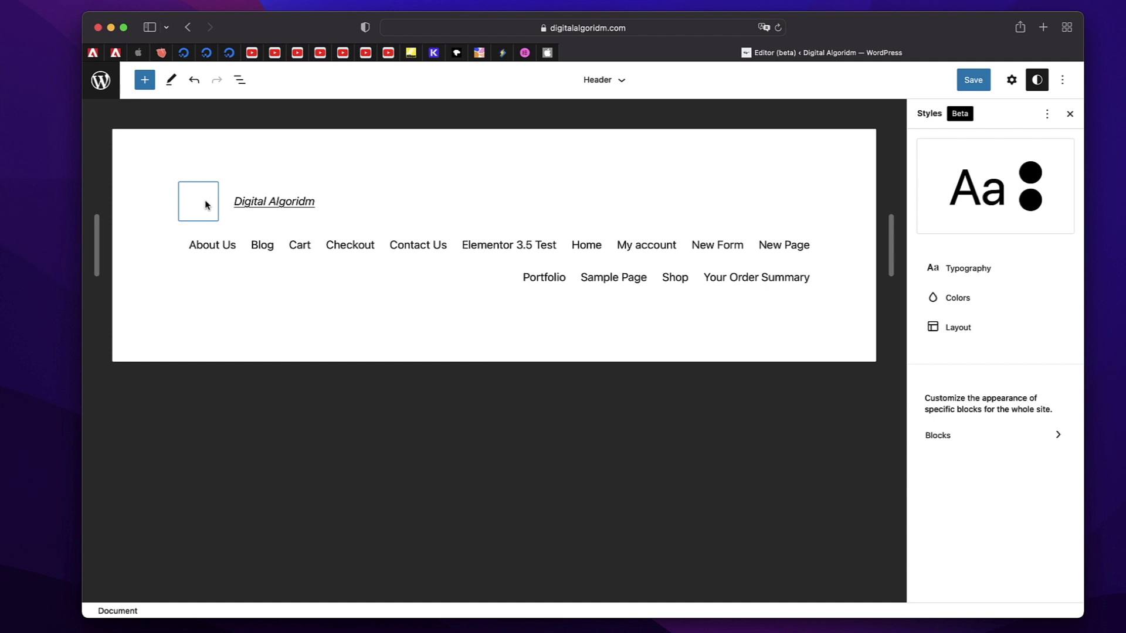
# Locate the empty Site Logo block in the header's block structure and remove it.
pyautogui.click(206, 204)
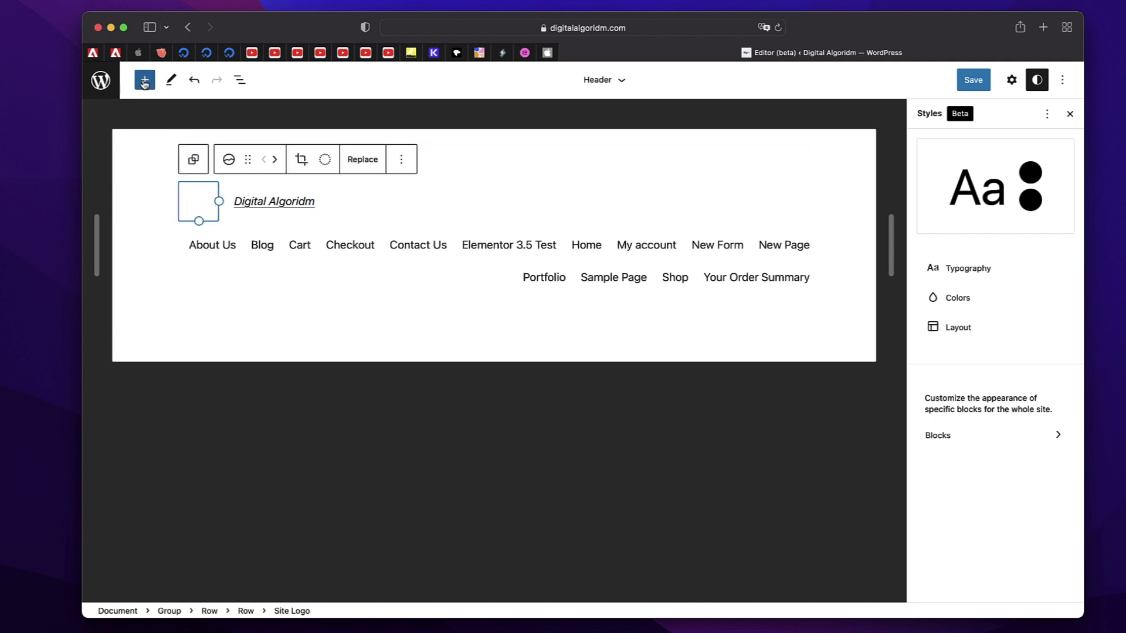
pyautogui.click(241, 82)
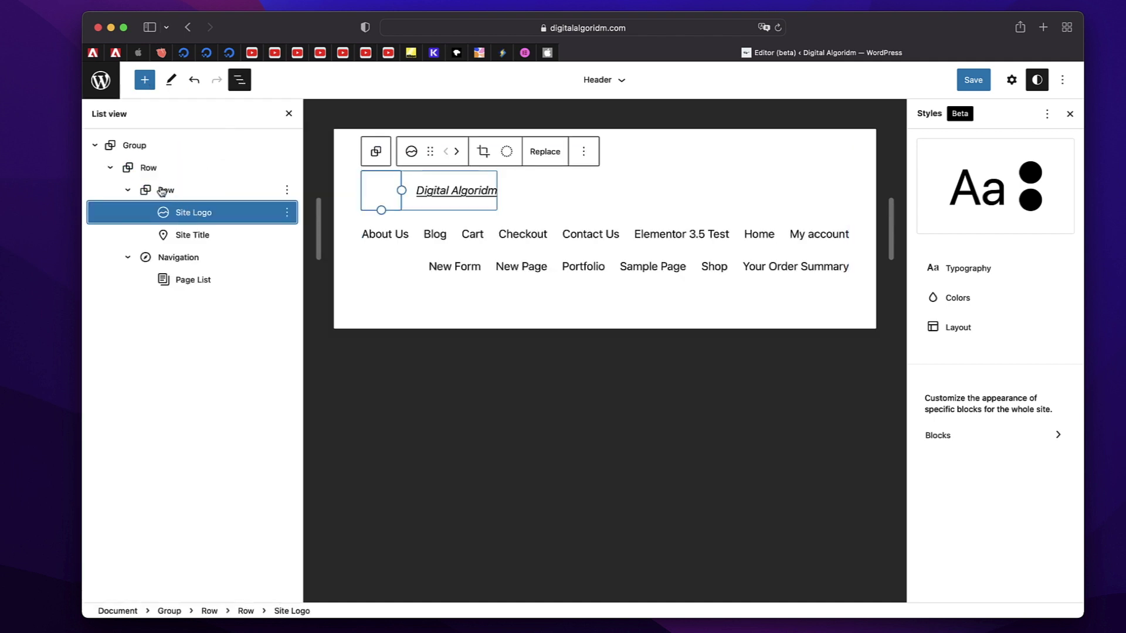
pyautogui.click(390, 196)
pyautogui.click(583, 152)
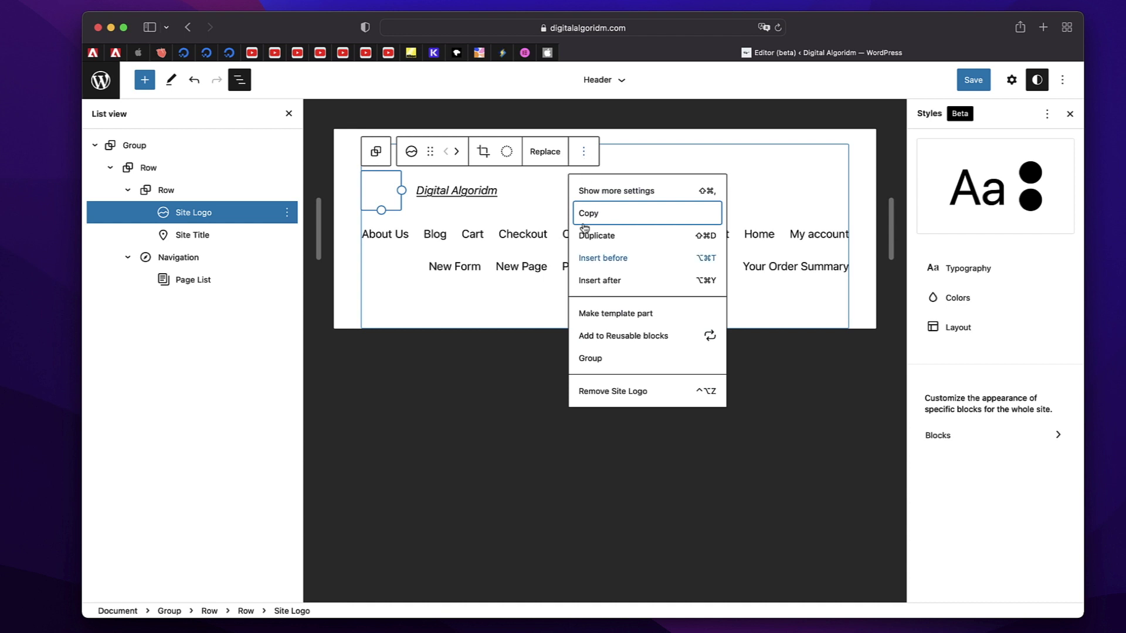
pyautogui.click(604, 392)
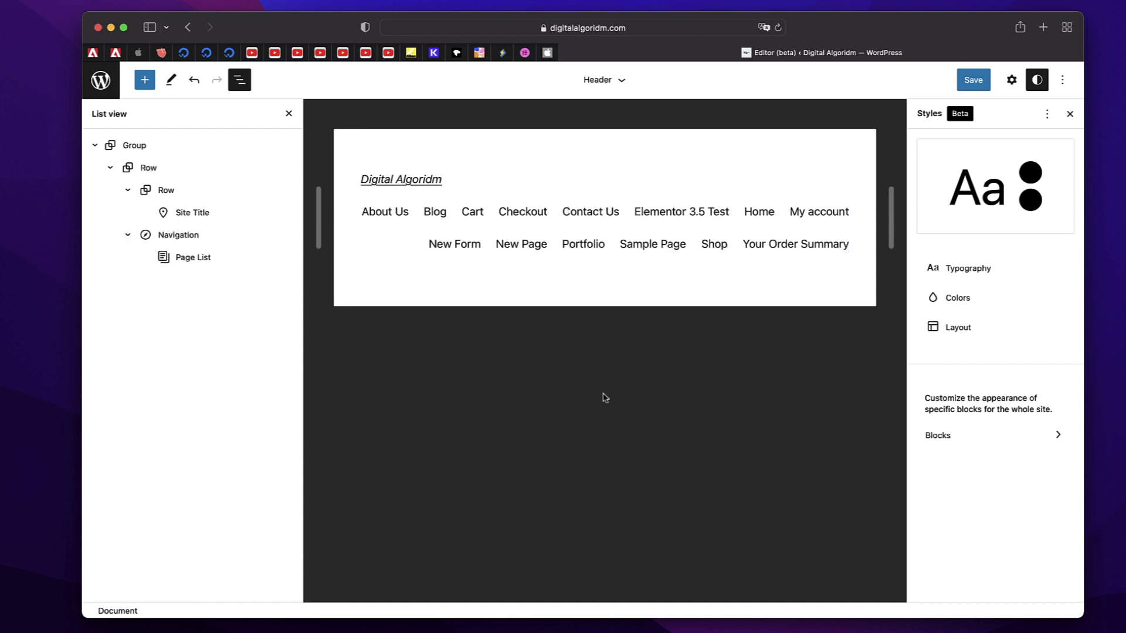
# Insert an Image block in the header's inner Row, in front of the Site Title.
pyautogui.click(166, 190)
pyautogui.click(145, 84)
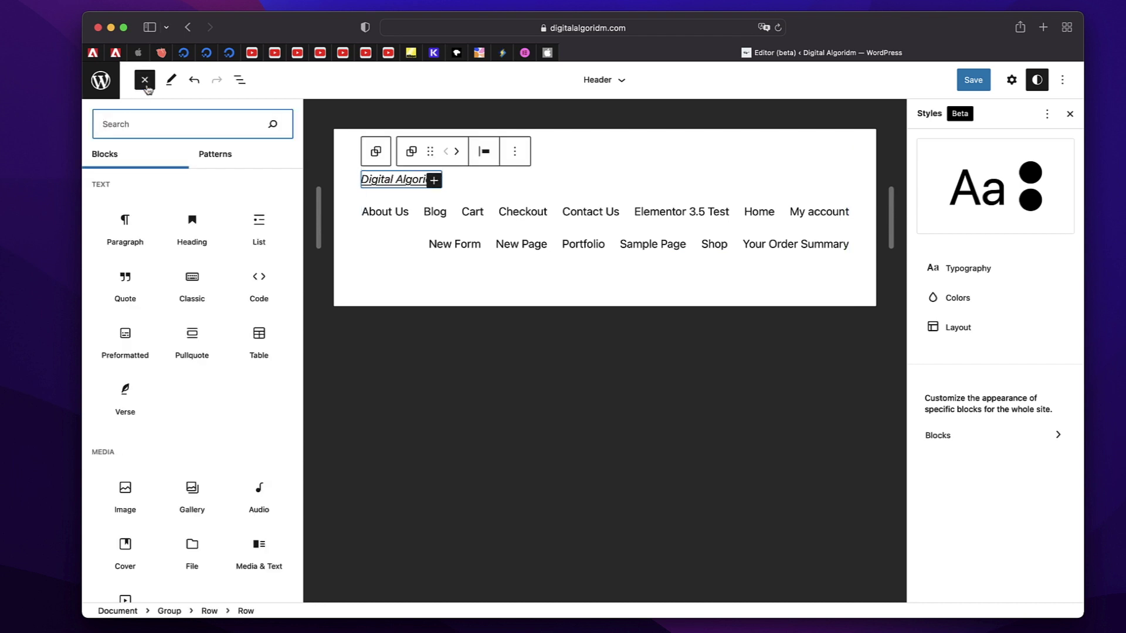
pyautogui.scroll(-2, 158, 435)
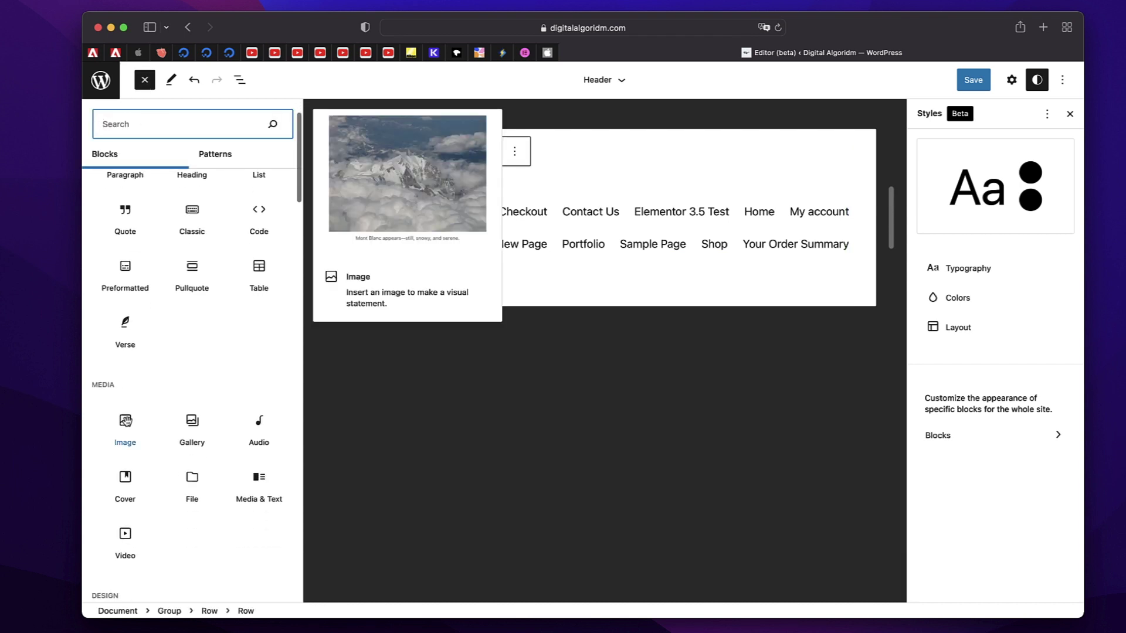
pyautogui.click(128, 426)
pyautogui.moveTo(359, 201)
pyautogui.mouseDown()
pyautogui.moveTo(369, 177)
pyautogui.moveTo(411, 163)
pyautogui.moveTo(432, 193)
pyautogui.moveTo(364, 183)
pyautogui.mouseUp()
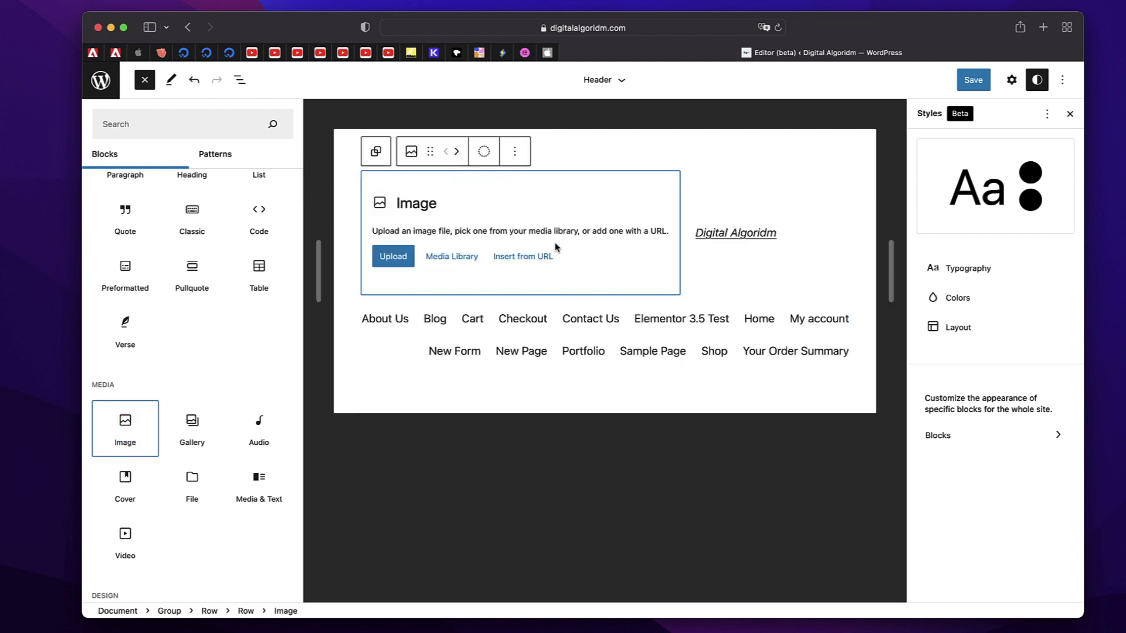
# Fill the Image block with the QÜEST logo from the media library and caption it "My Site".
pyautogui.click(448, 265)
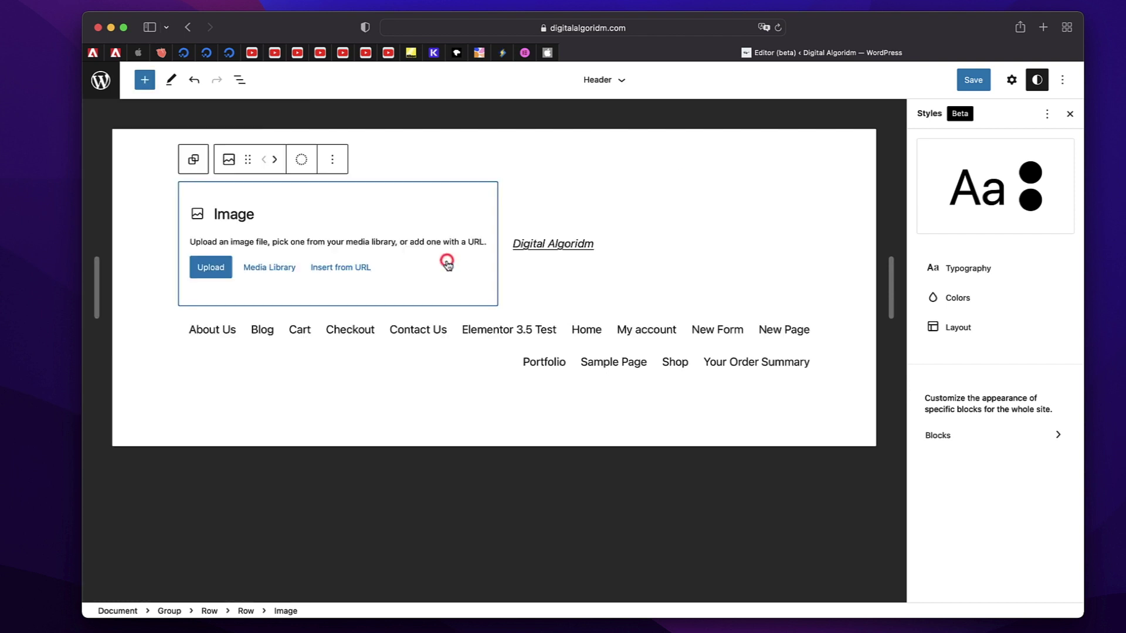
pyautogui.click(293, 271)
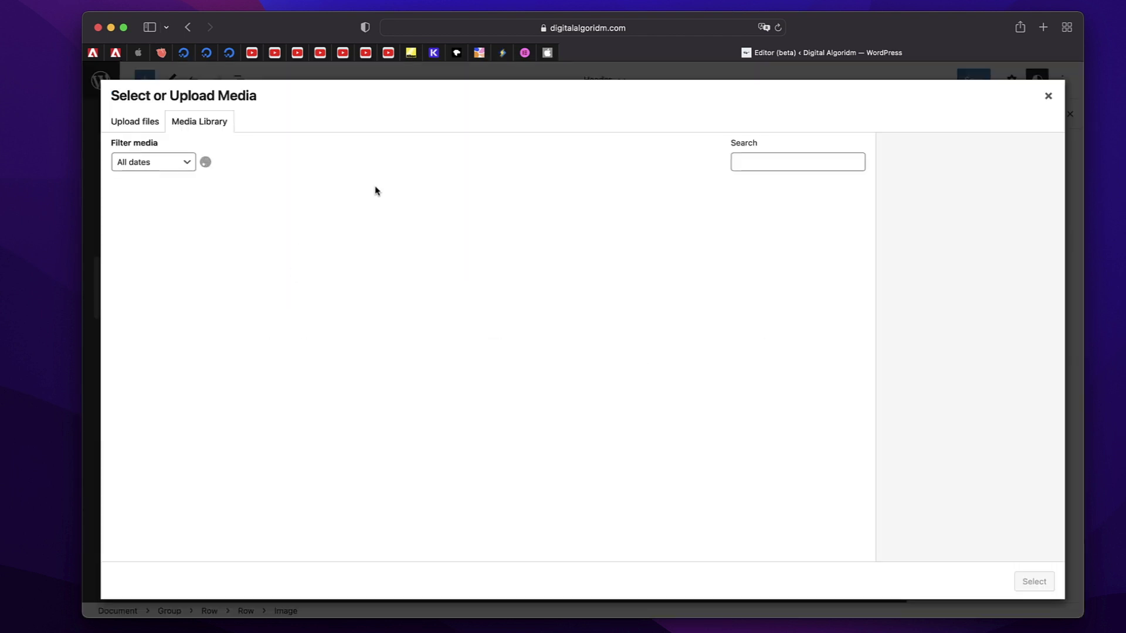
pyautogui.scroll(-3, 413, 457)
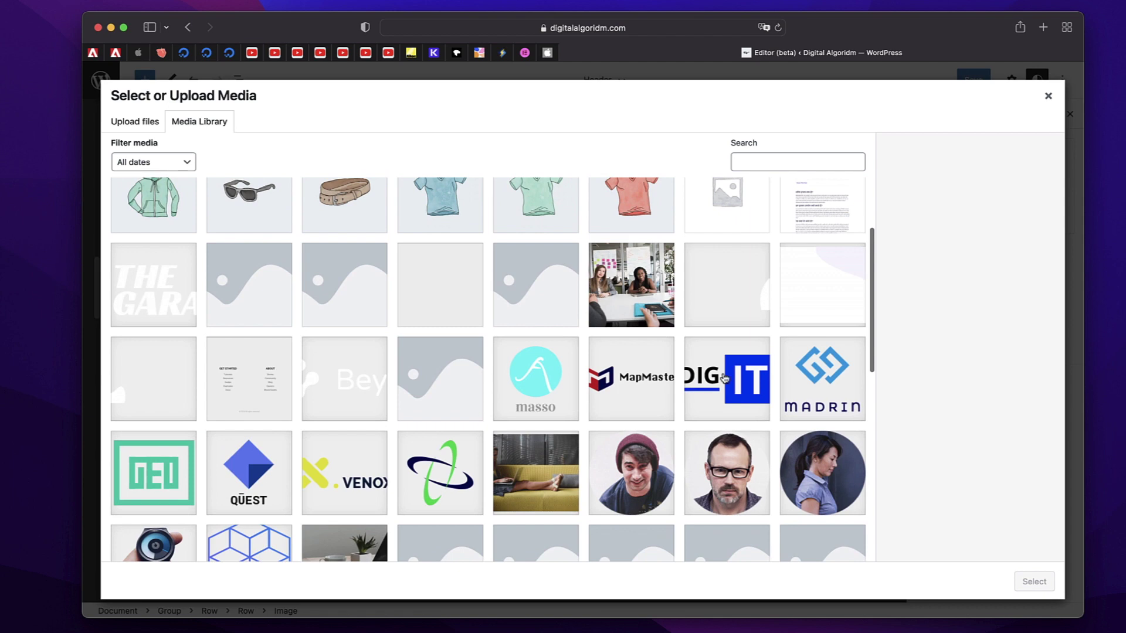
pyautogui.scroll(-5, 792, 387)
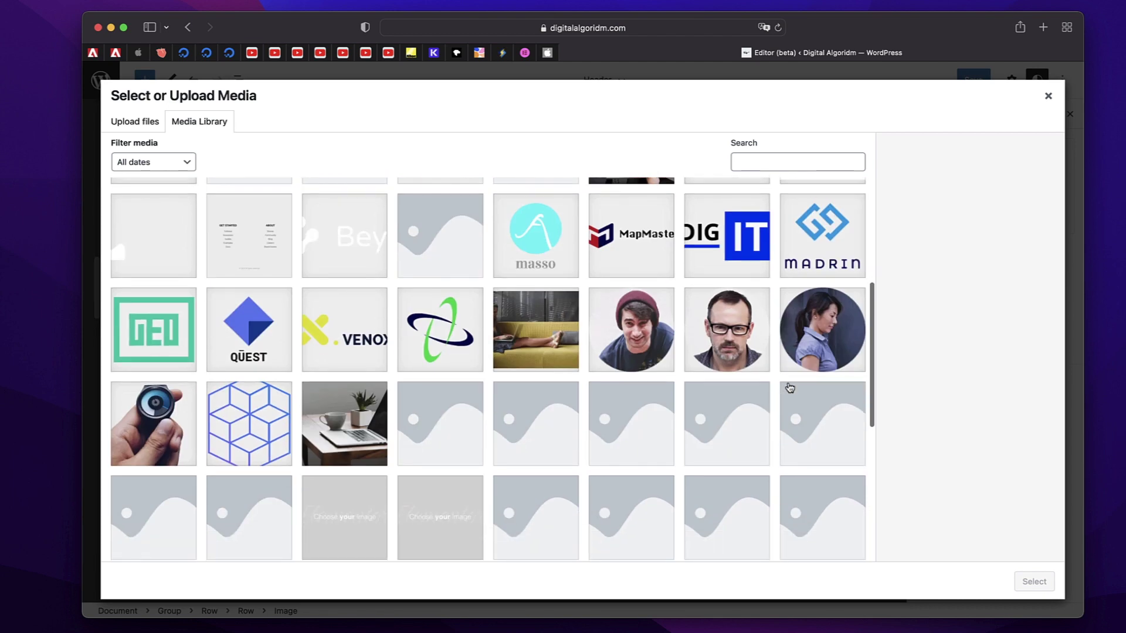
pyautogui.click(268, 332)
pyautogui.click(1023, 583)
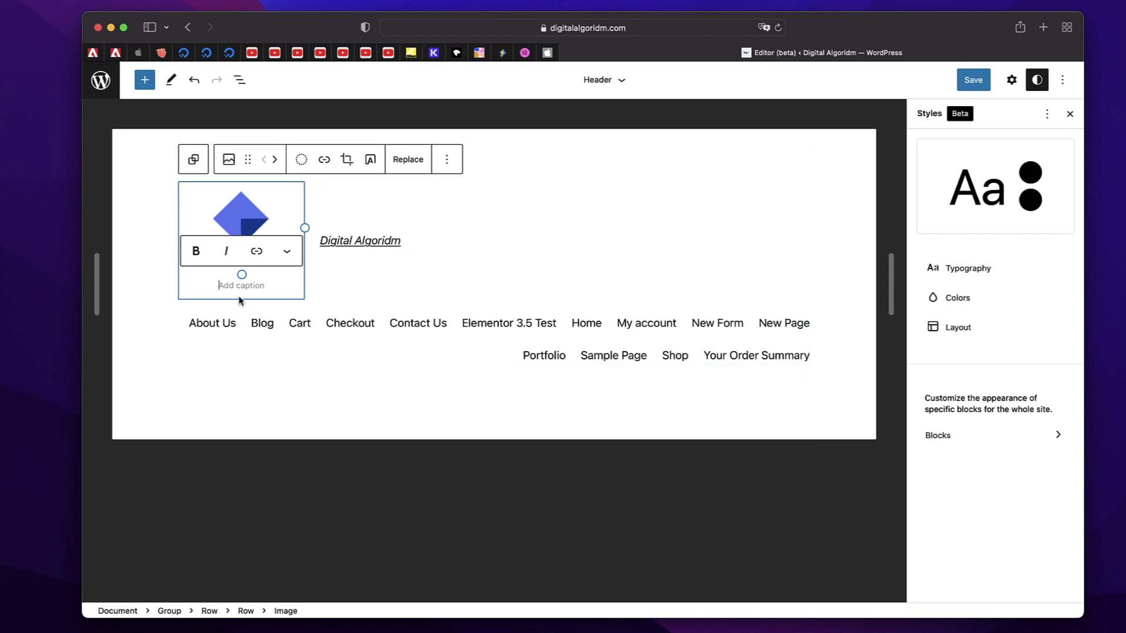
pyautogui.write('My Site')
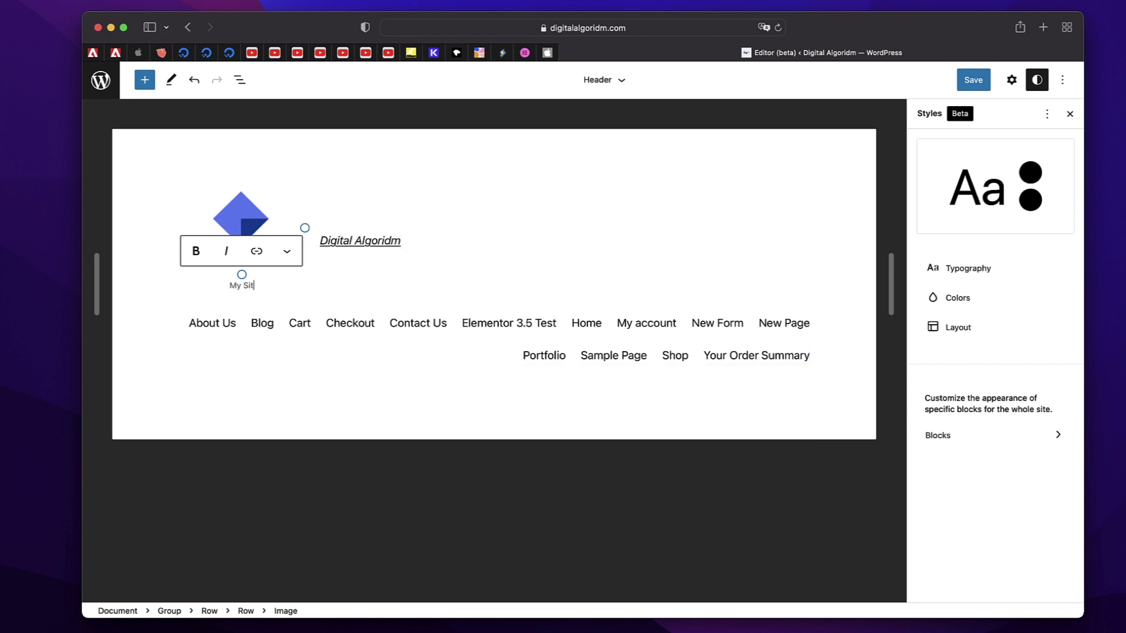
# Remove the Site Title block beside the logo image from the header.
pyautogui.click(388, 239)
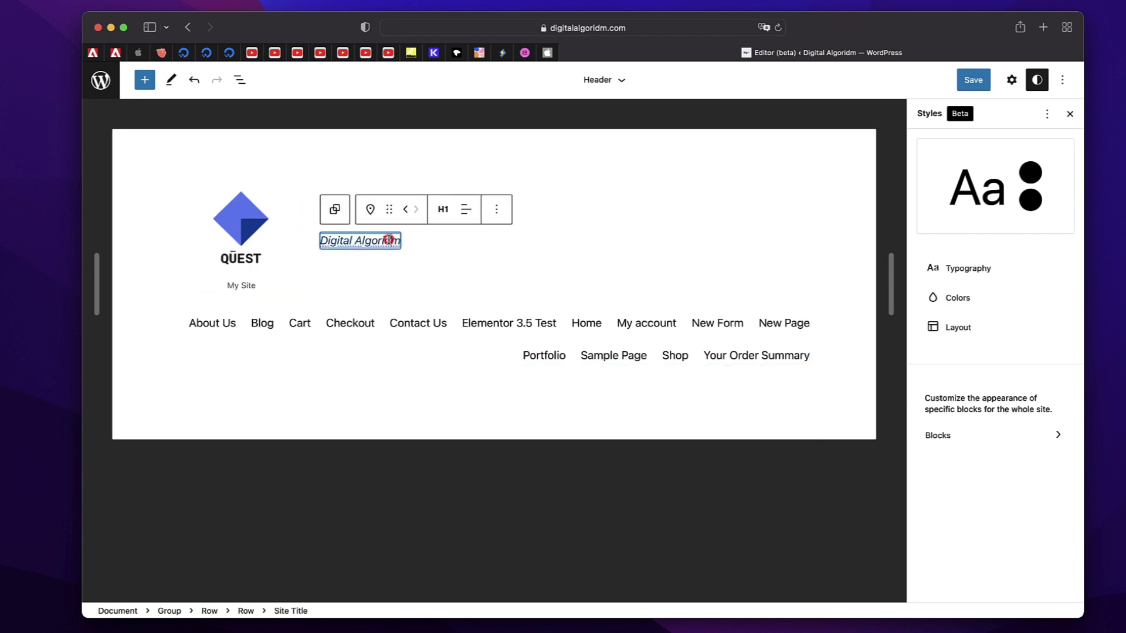
pyautogui.click(496, 206)
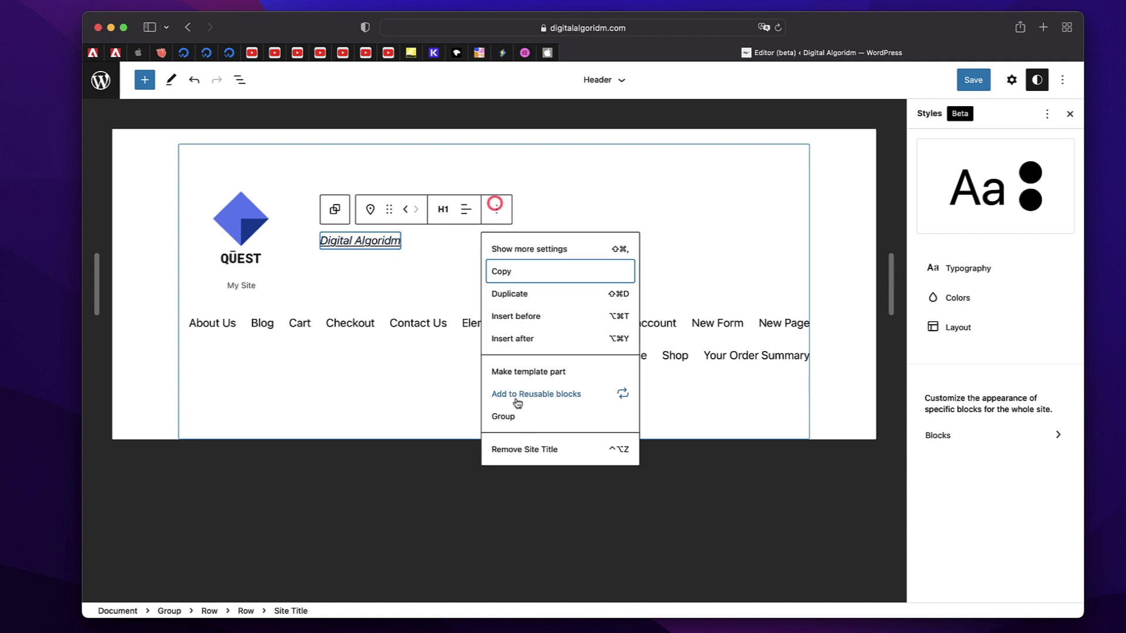
pyautogui.click(524, 448)
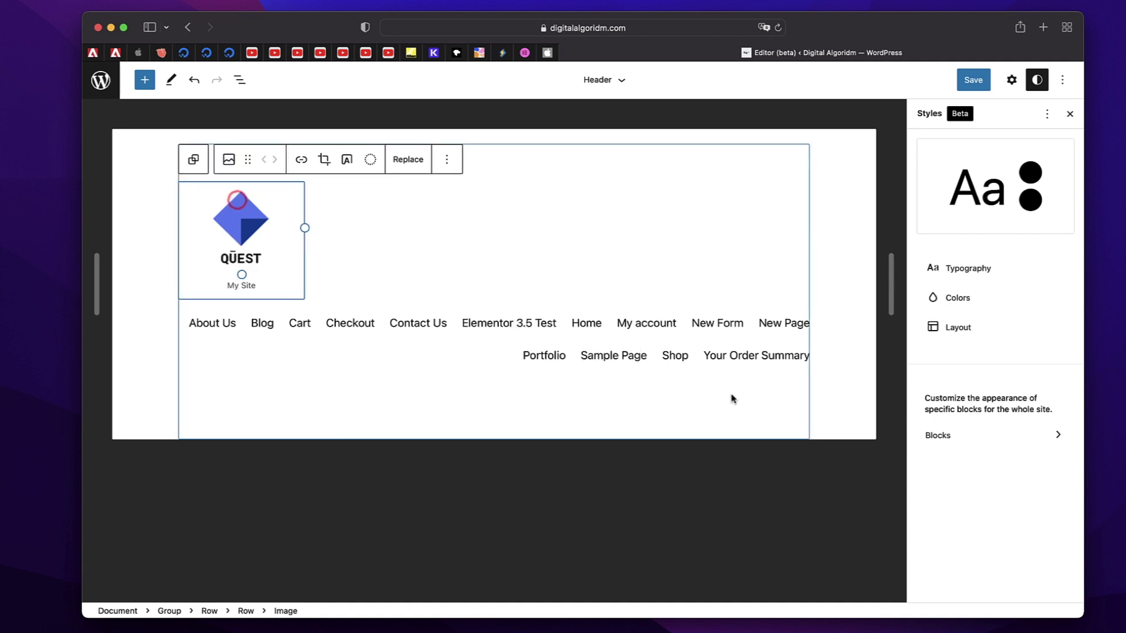
# Display the block settings of the Row around the logo image and save the Header template part.
pyautogui.click(1013, 83)
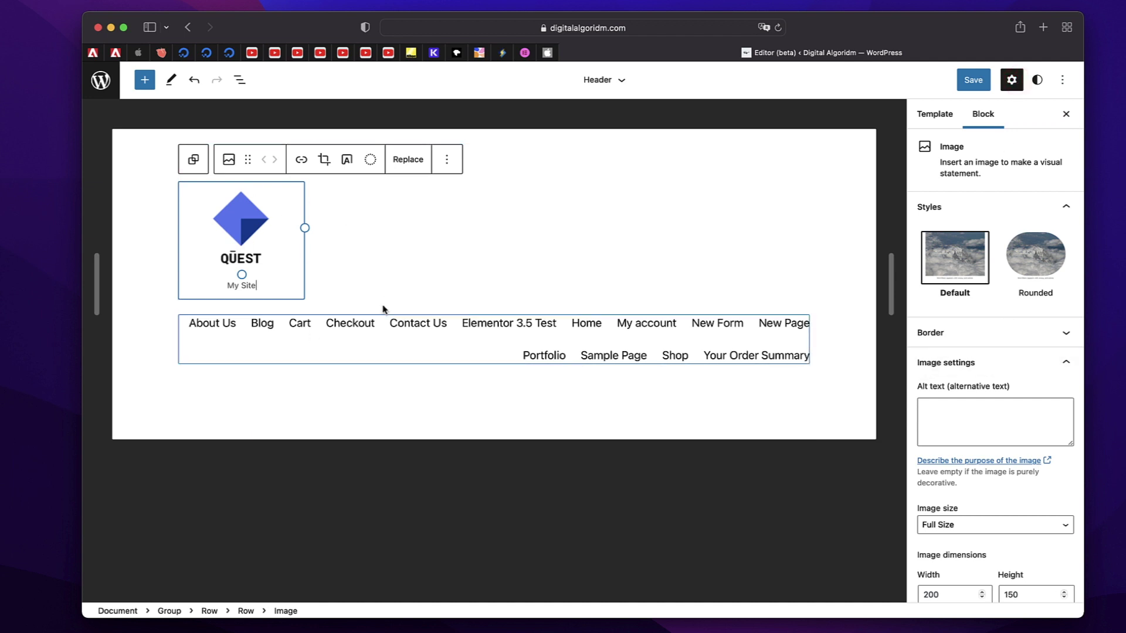
pyautogui.click(194, 161)
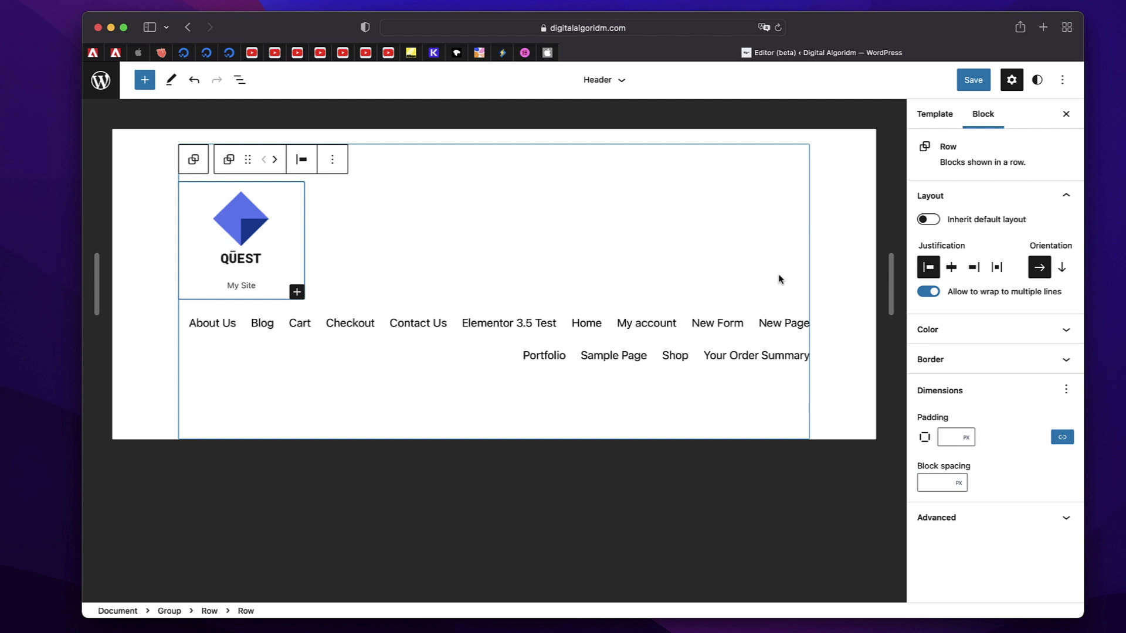
pyautogui.click(975, 82)
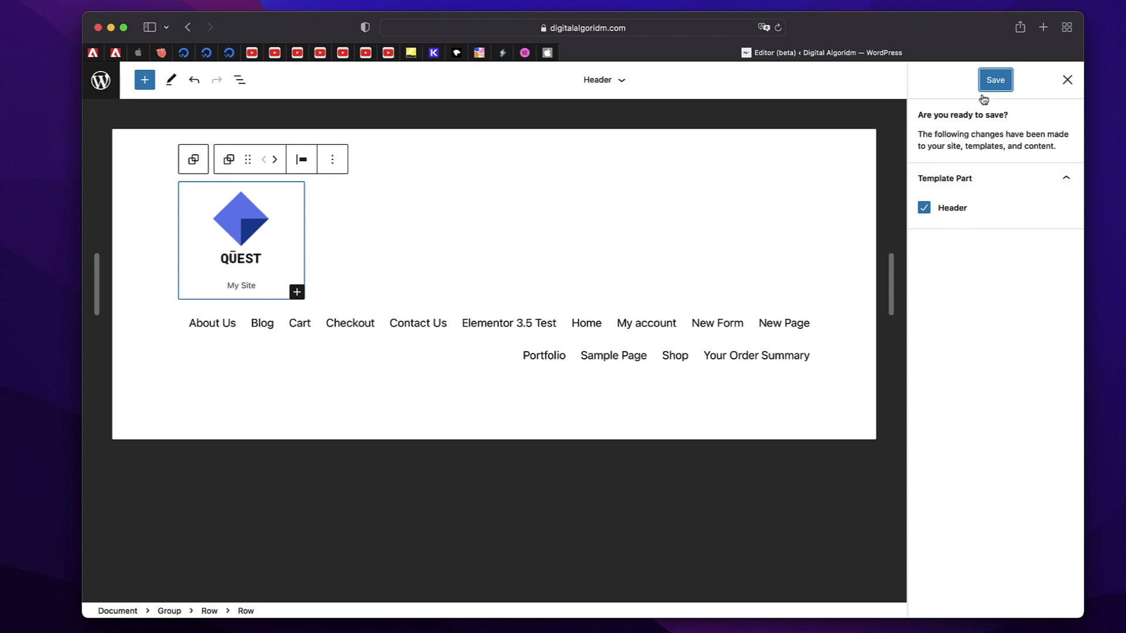
pyautogui.click(996, 81)
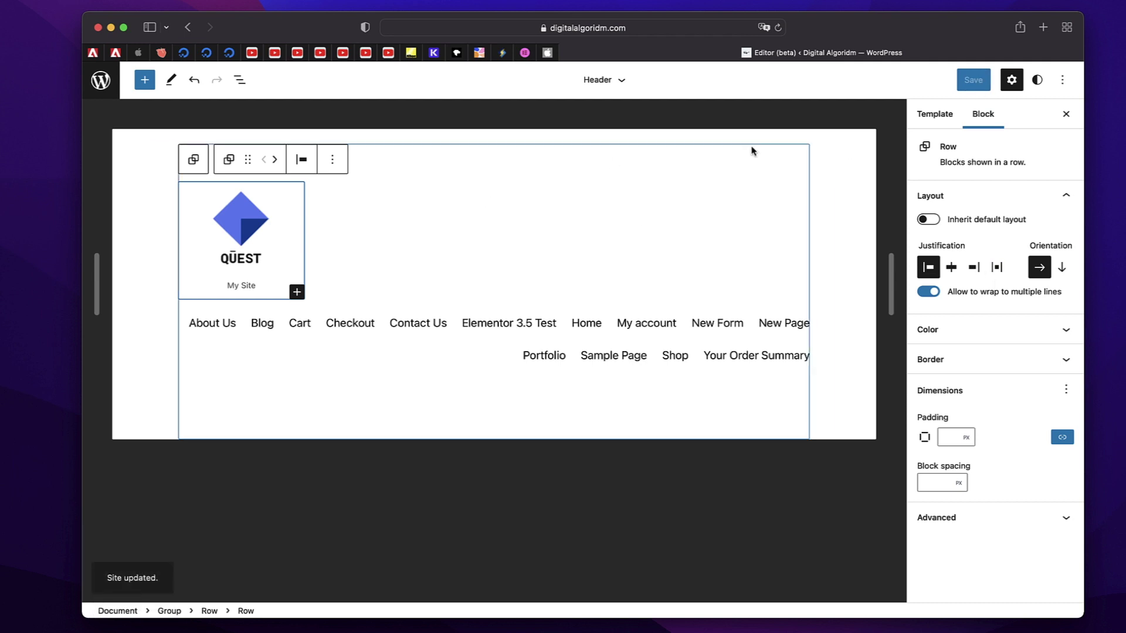
# Examine the Template Parts list, including the Header's available actions and the form for creating a template part.
pyautogui.click(110, 83)
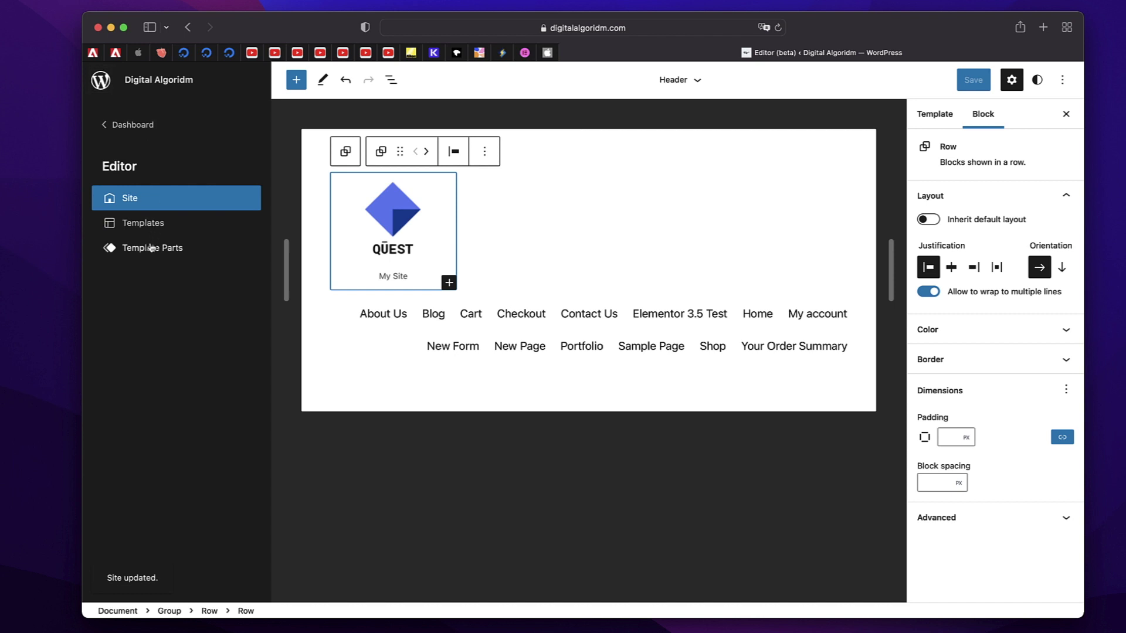
pyautogui.click(131, 249)
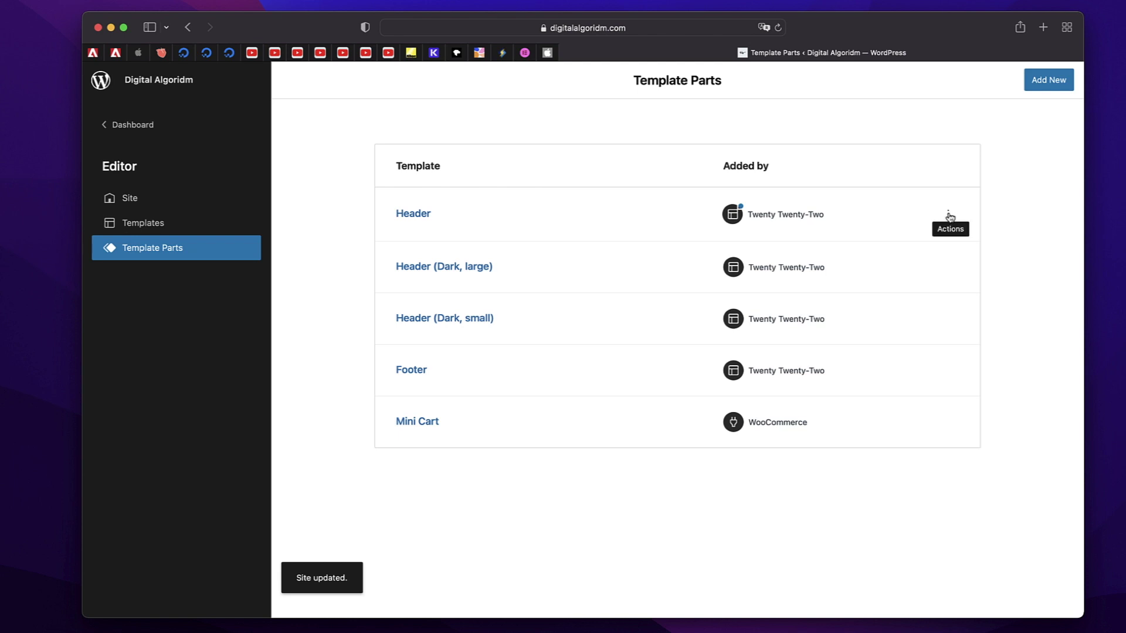
pyautogui.click(949, 215)
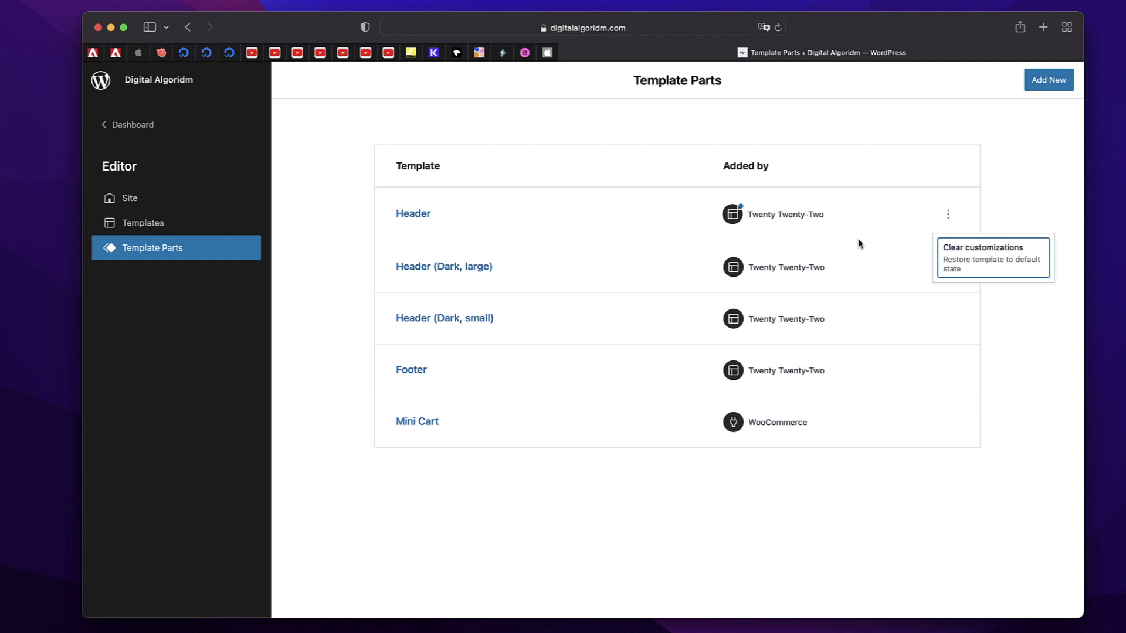
pyautogui.click(452, 522)
pyautogui.click(1043, 89)
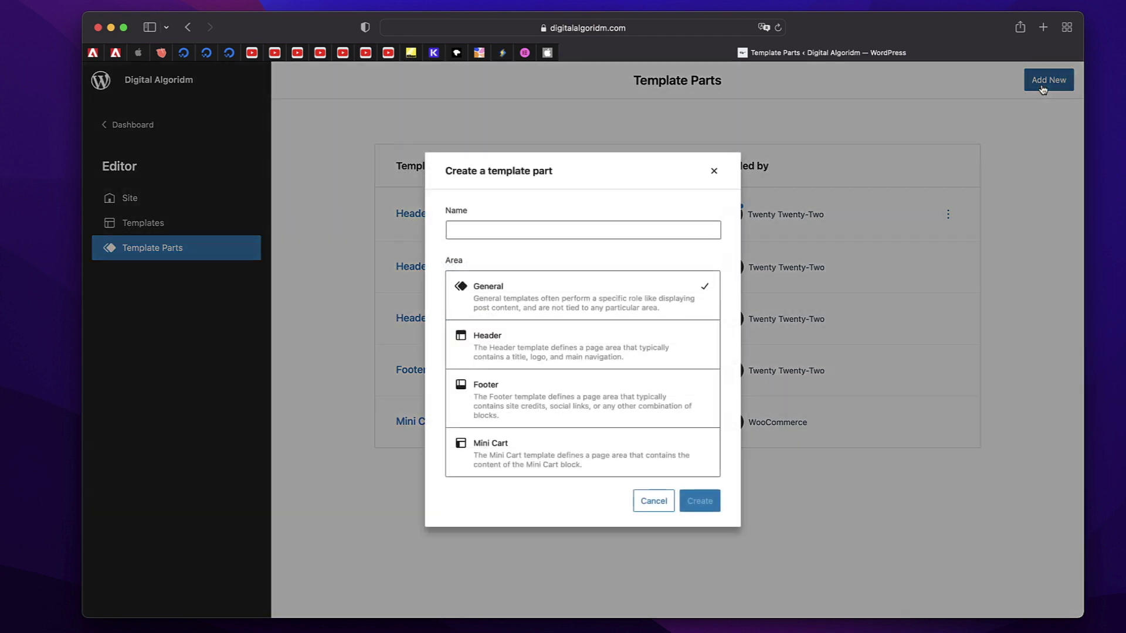
pyautogui.click(714, 170)
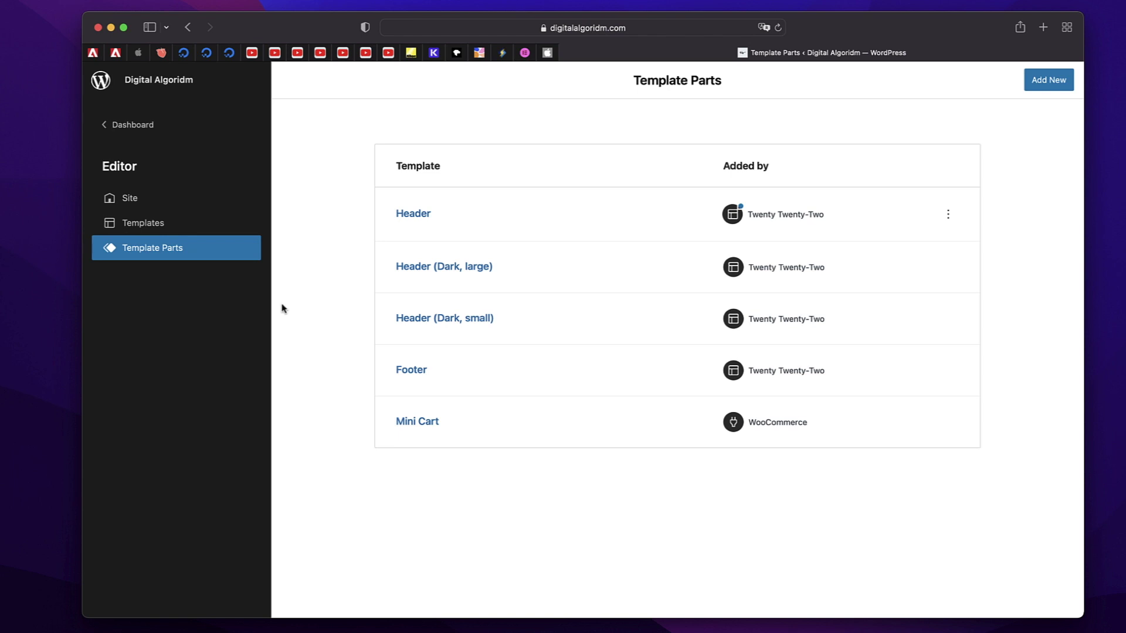
# Browse the site's list of templates and open the Page template for editing.
pyautogui.click(154, 225)
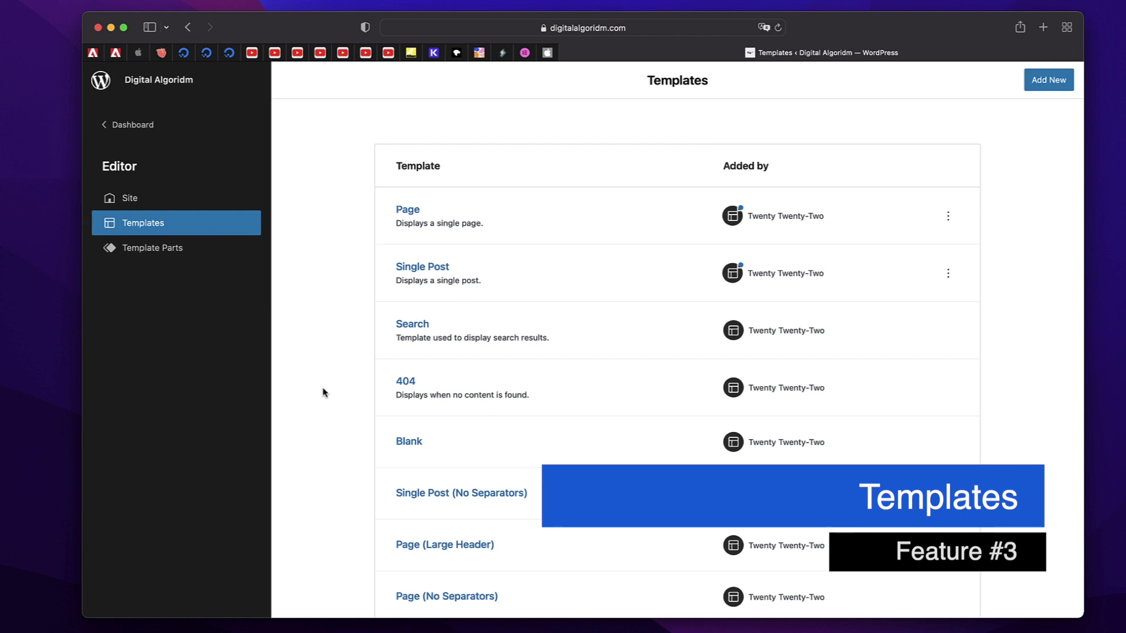
pyautogui.scroll(-6, 324, 392)
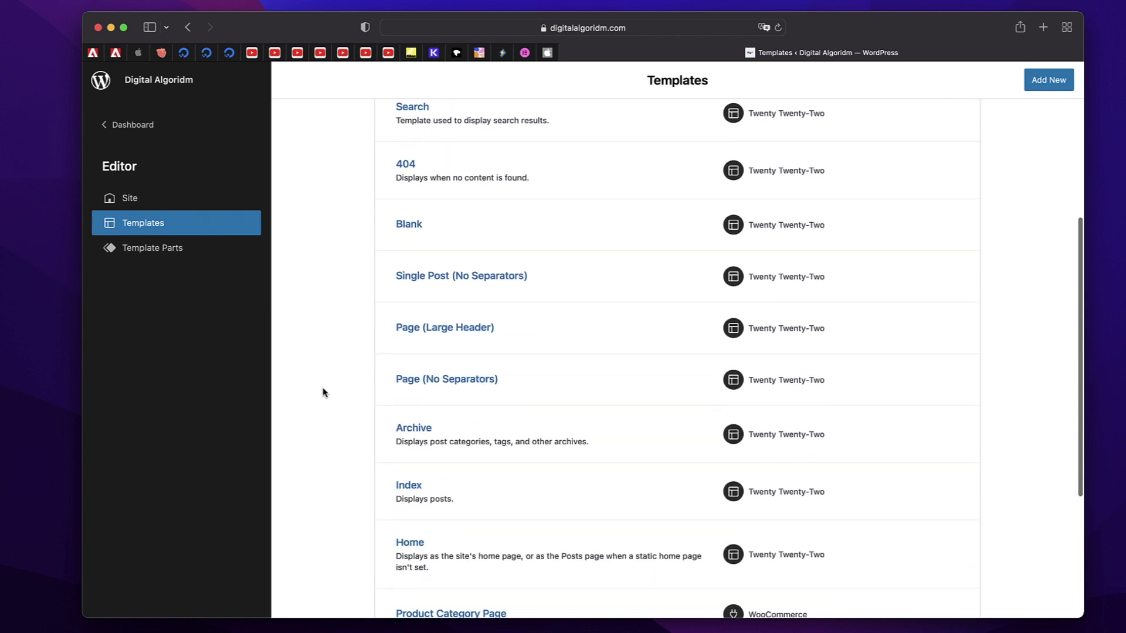
pyautogui.scroll(-3, 324, 392)
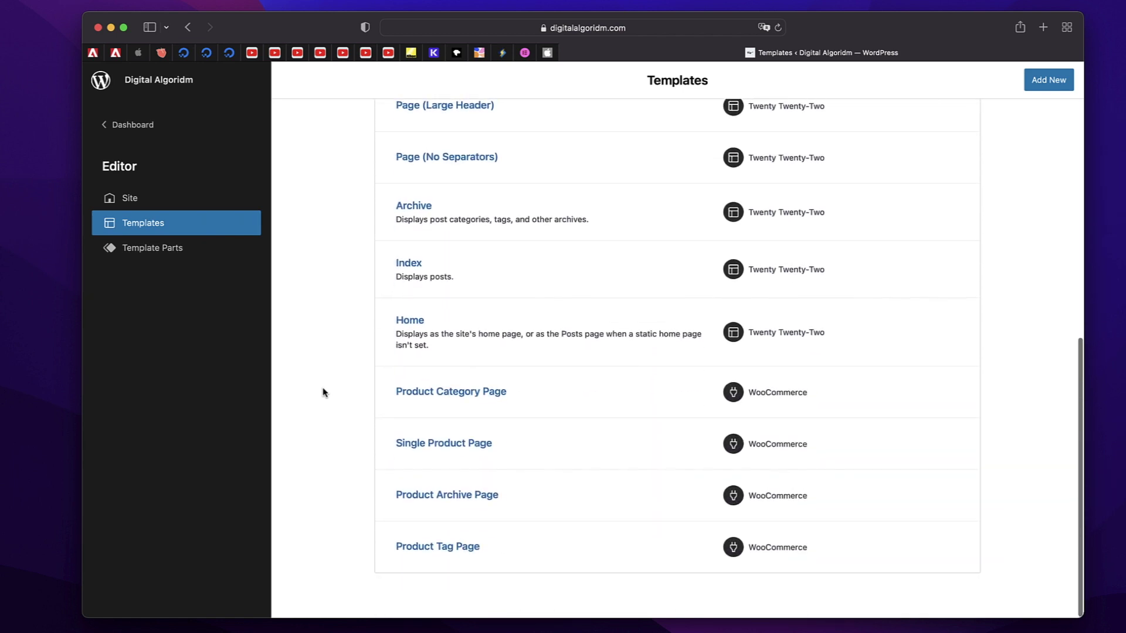
pyautogui.scroll(9, 323, 392)
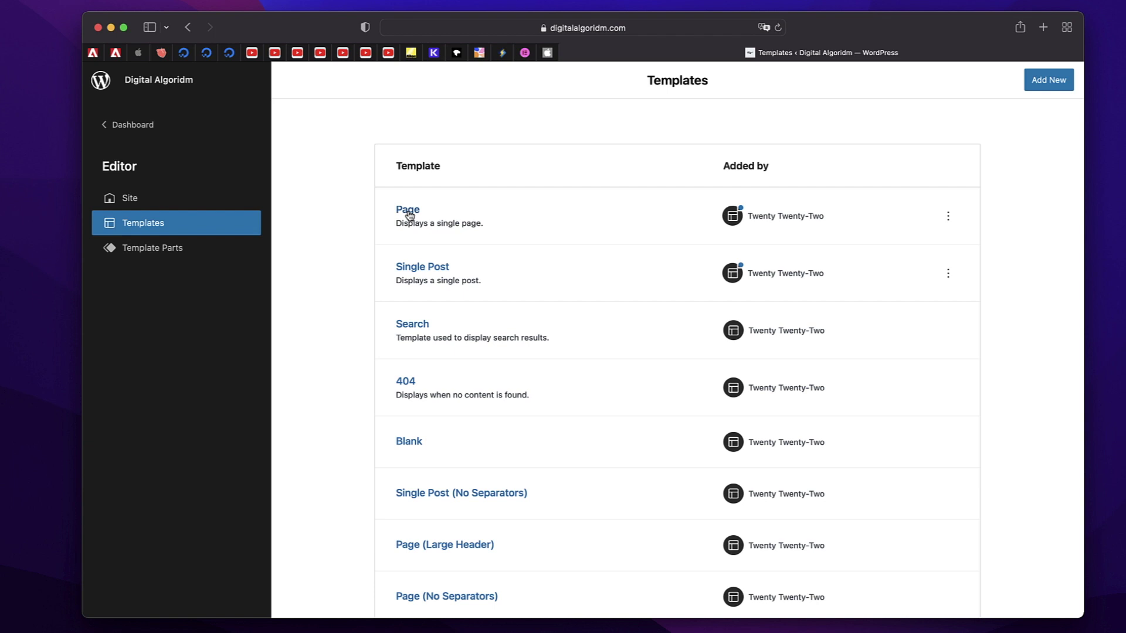
pyautogui.click(409, 210)
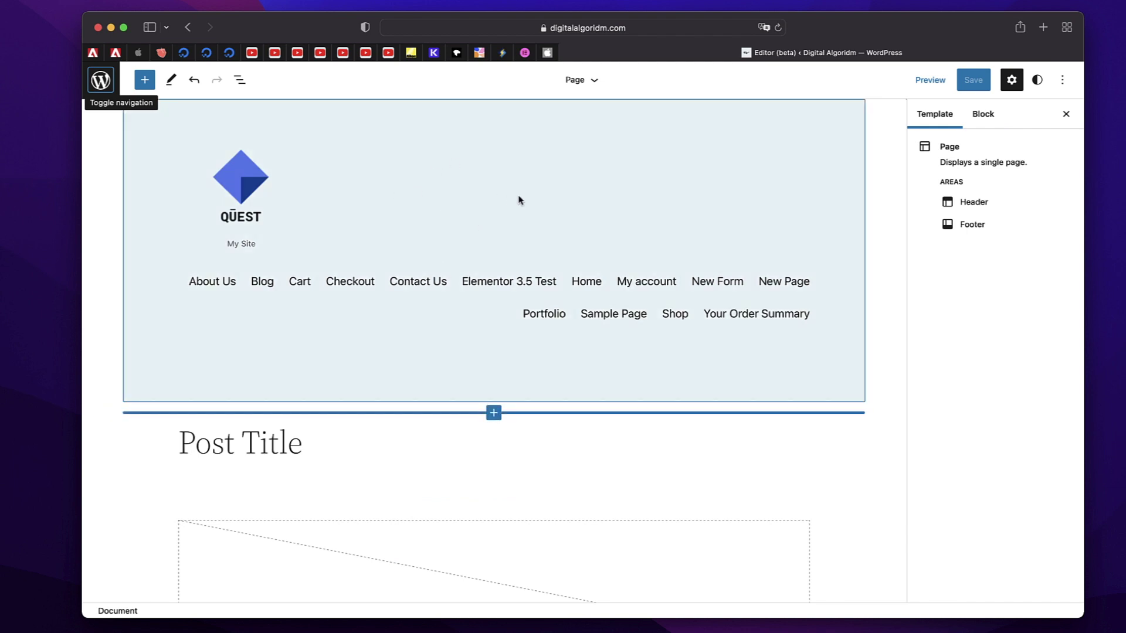
# Examine the Page template's layout and its block structure, selecting the Header and the main content Group.
pyautogui.scroll(-6, 447, 222)
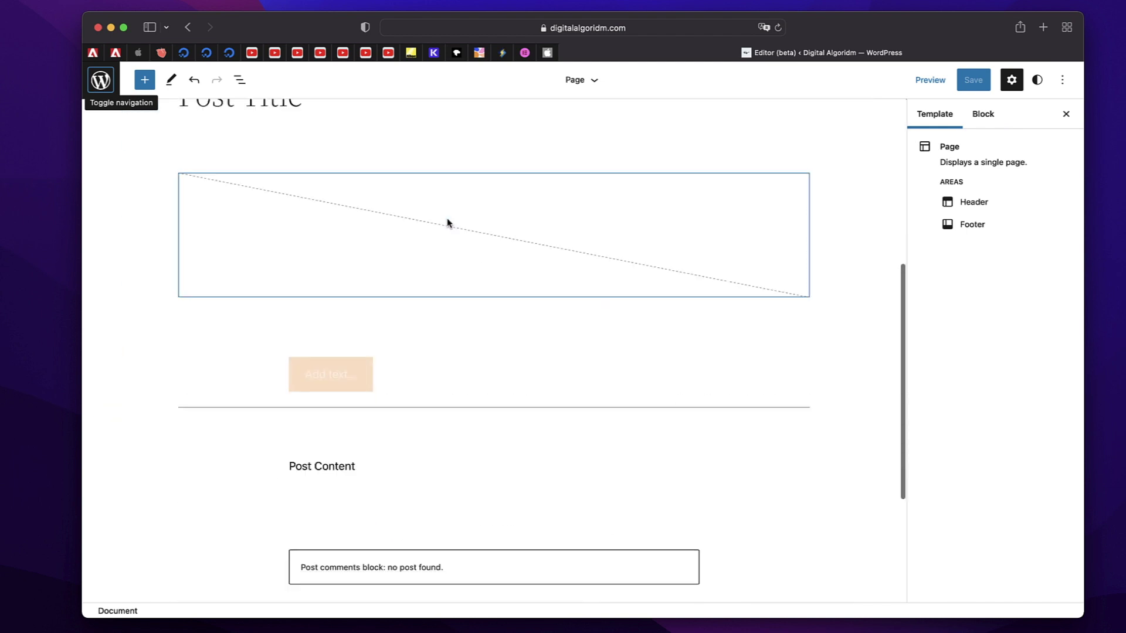
pyautogui.scroll(-4, 563, 307)
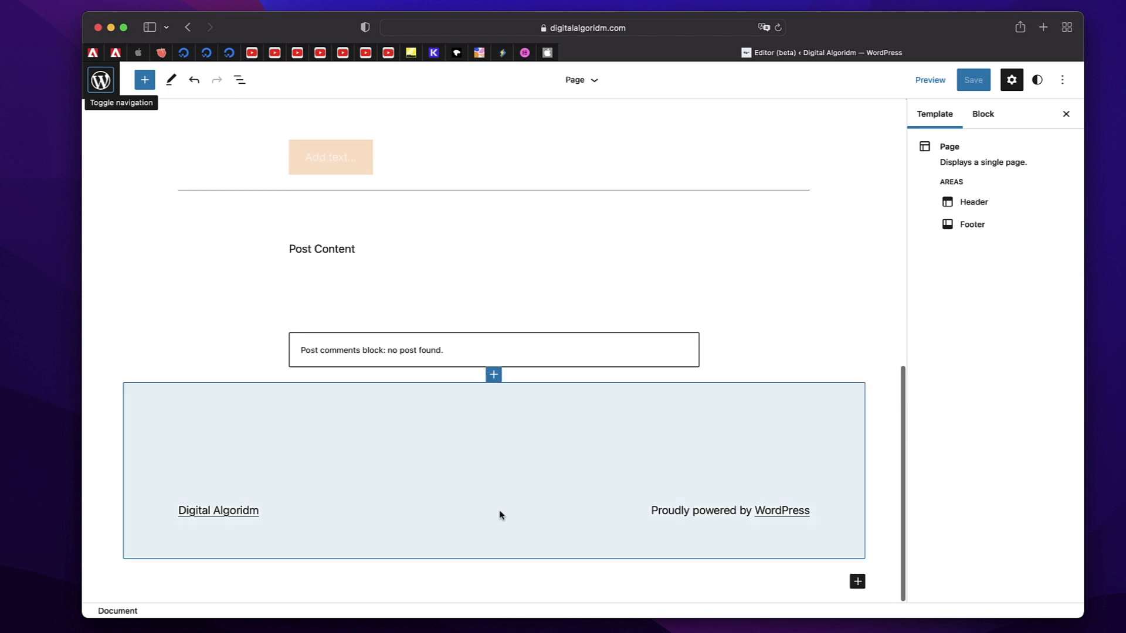
pyautogui.scroll(10, 415, 249)
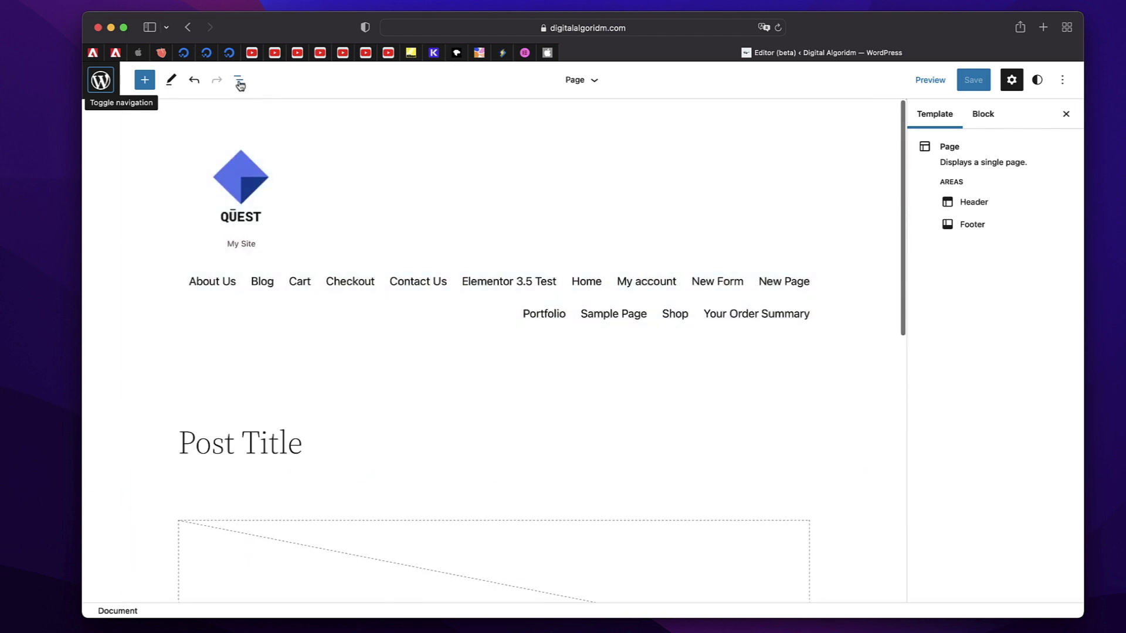
pyautogui.click(239, 81)
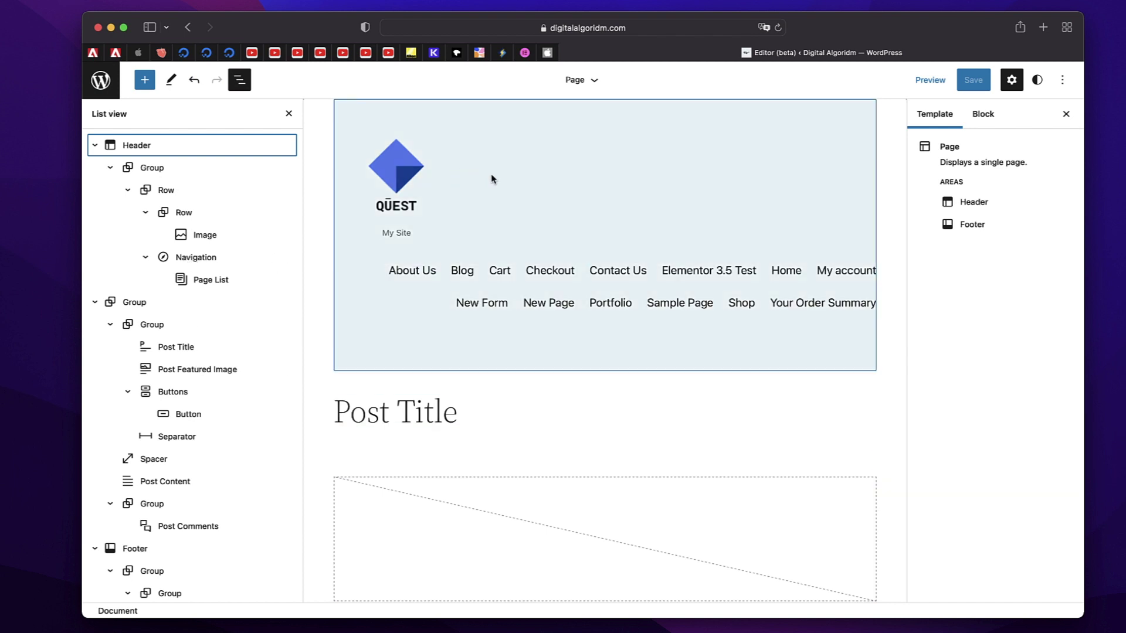
pyautogui.scroll(-5, 503, 488)
pyautogui.scroll(5, 503, 487)
pyautogui.click(116, 149)
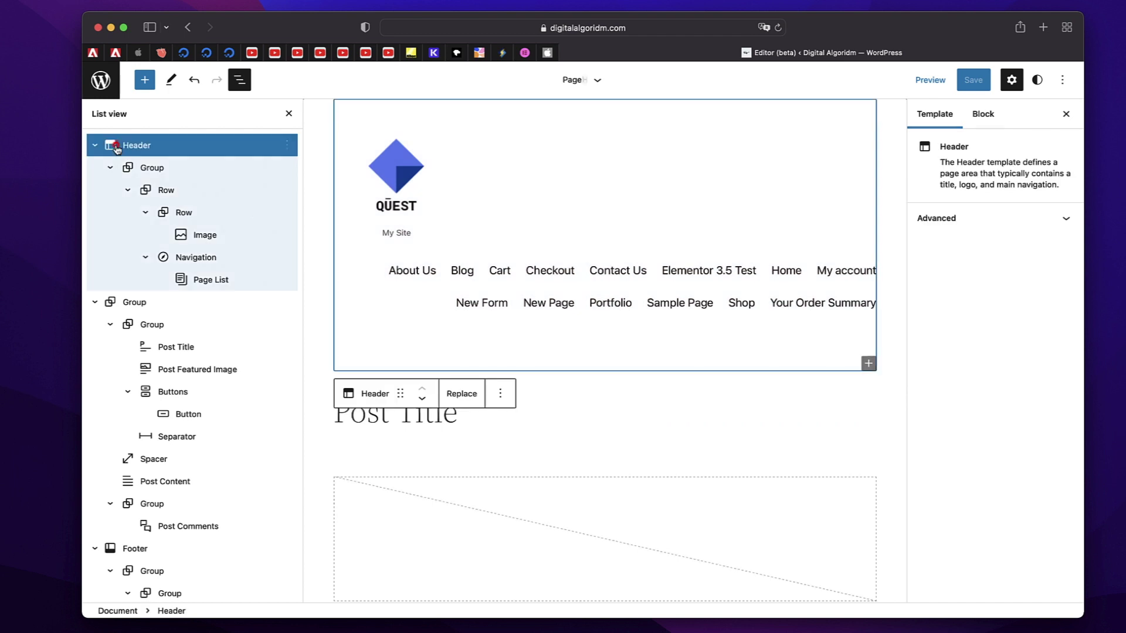
pyautogui.click(138, 310)
pyautogui.scroll(-3, 141, 317)
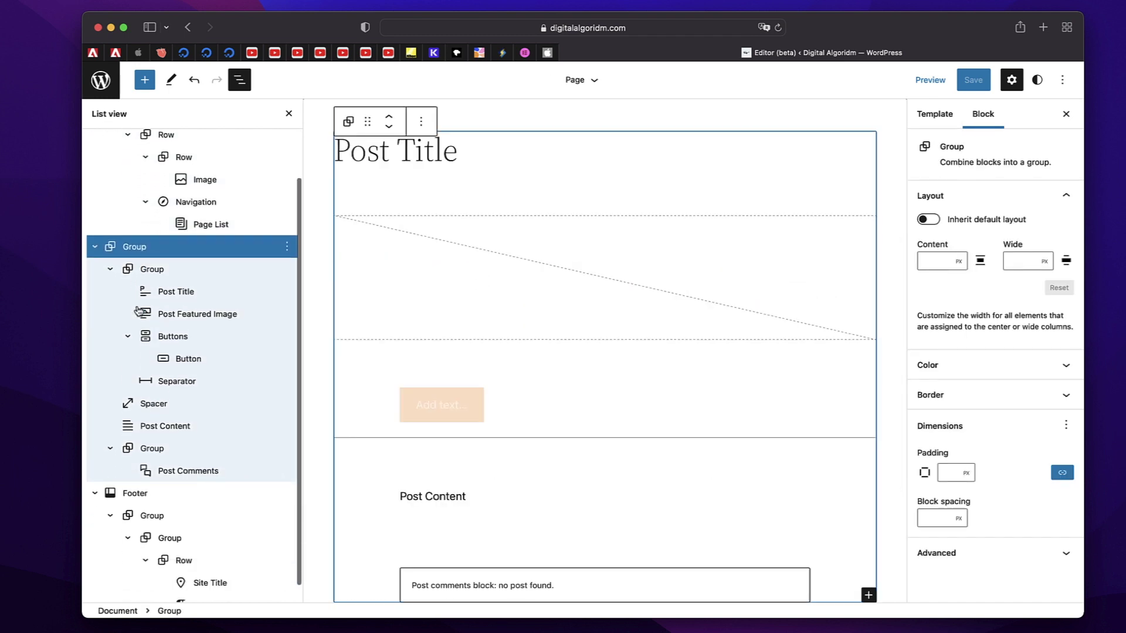
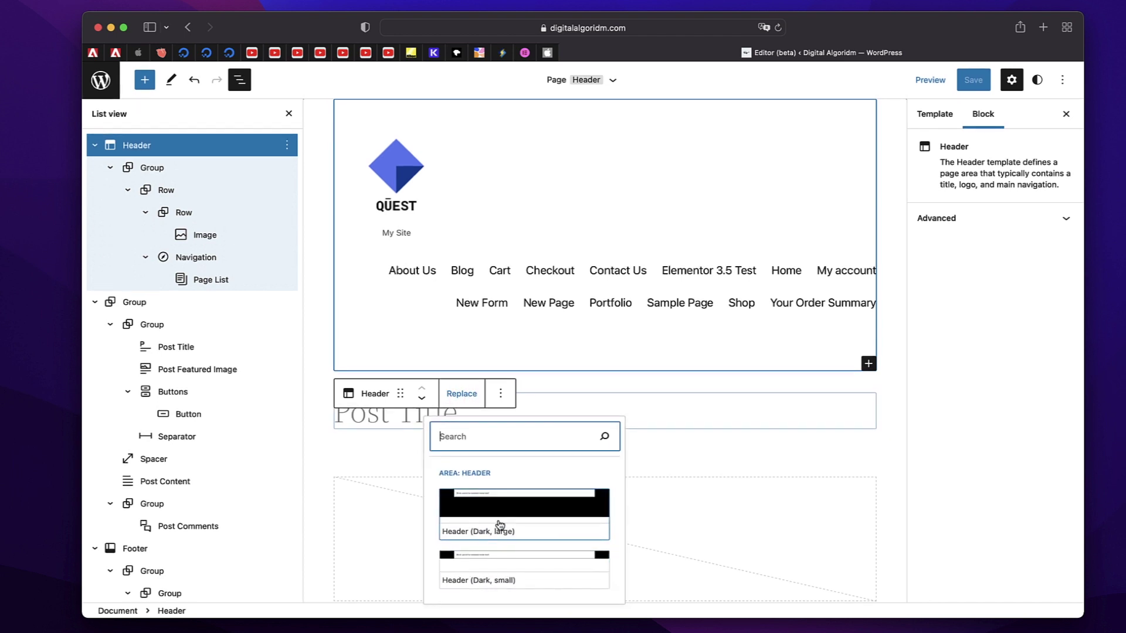
# Replace the Page template's header with Header (Dark, small) and check the bird image's replacement options.
pyautogui.click(497, 569)
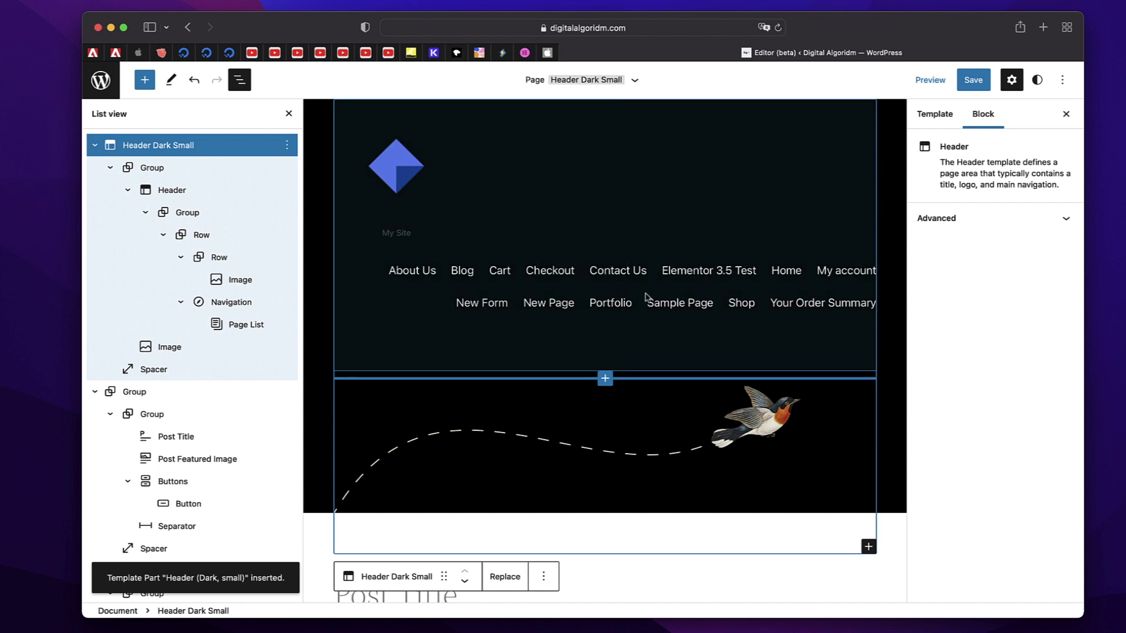
pyautogui.click(646, 449)
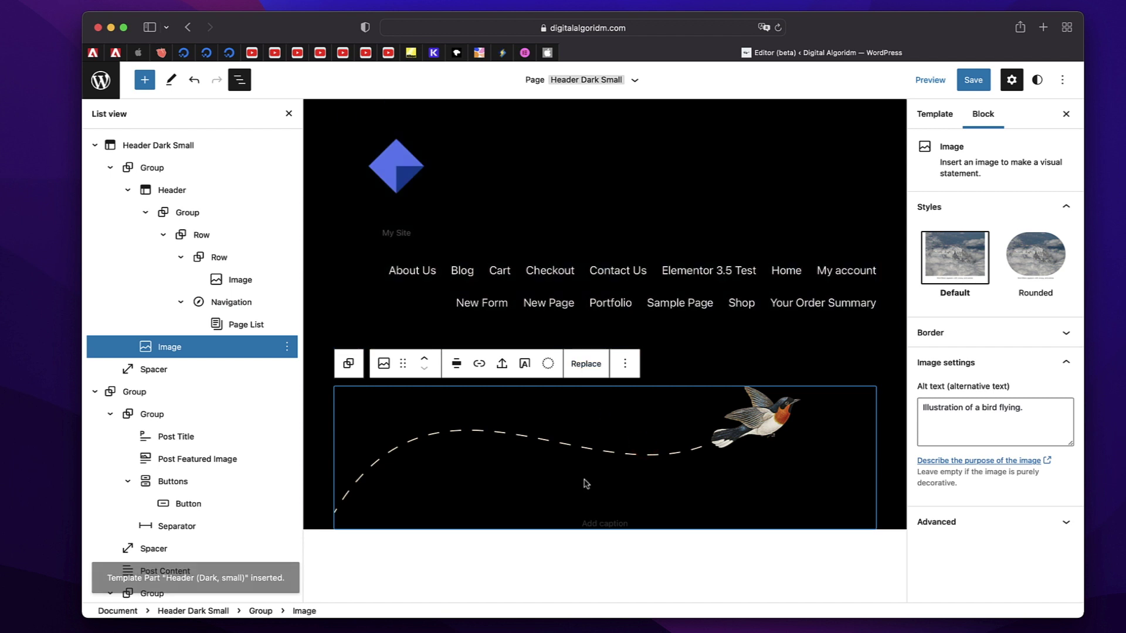
pyautogui.click(588, 365)
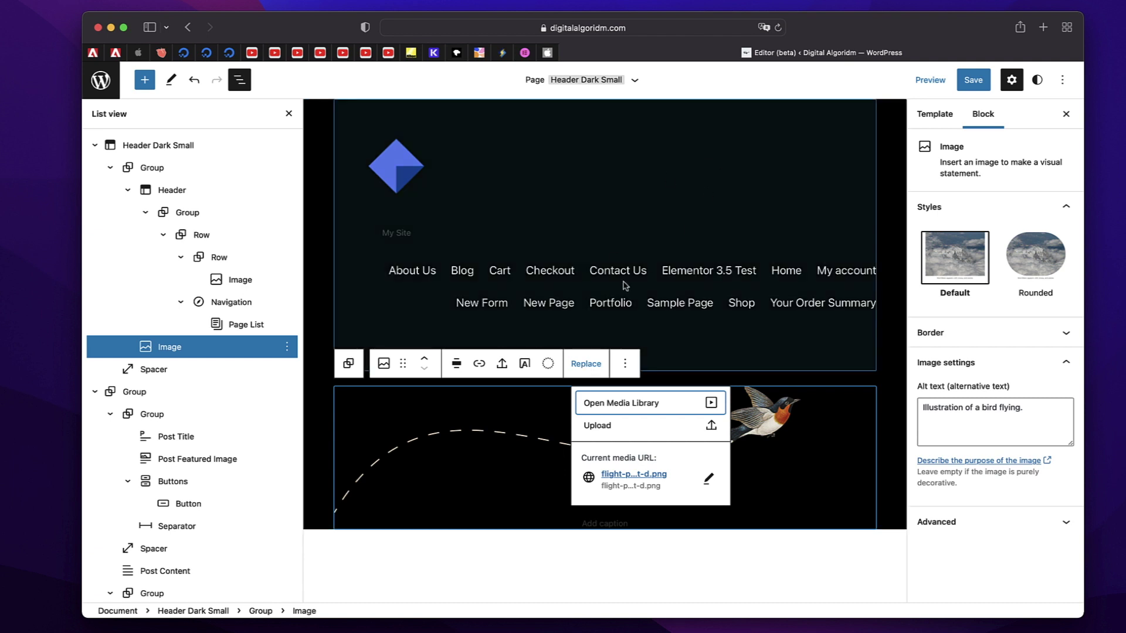
pyautogui.click(620, 189)
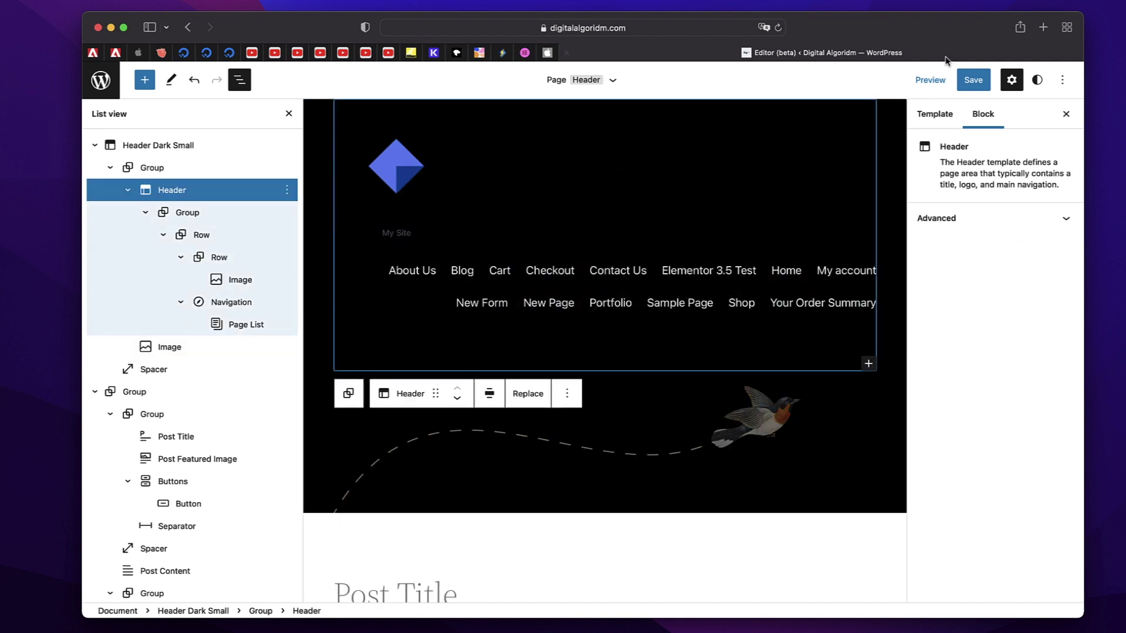
# Review the main content Group beneath the header, down to the footer, and its Post Title block.
pyautogui.scroll(-10, 644, 349)
pyautogui.scroll(2, 641, 347)
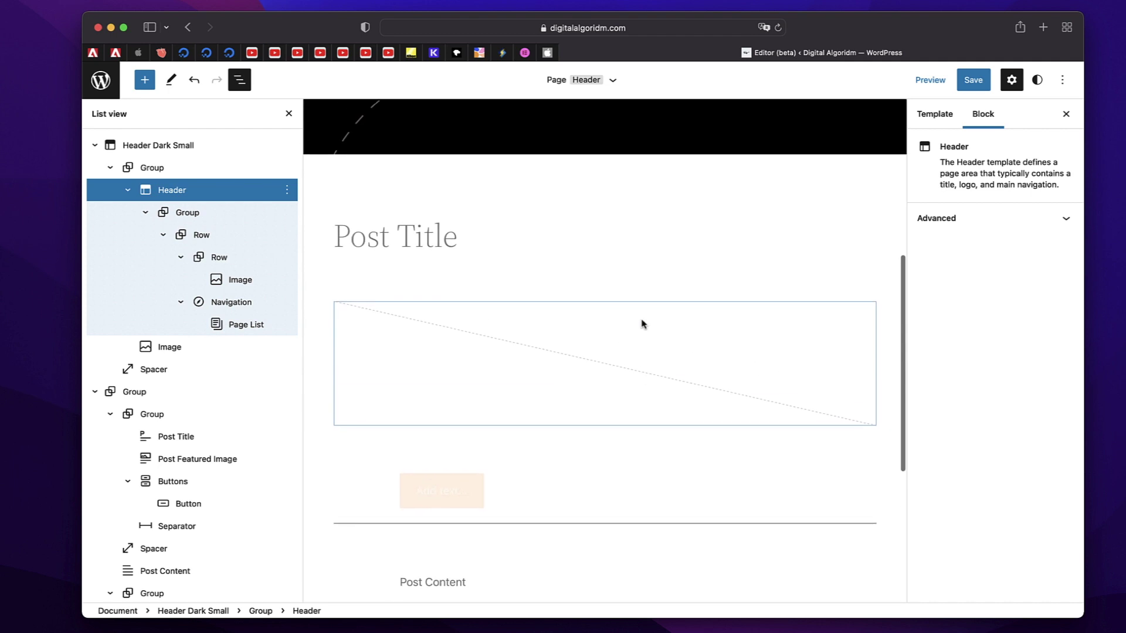
pyautogui.click(135, 392)
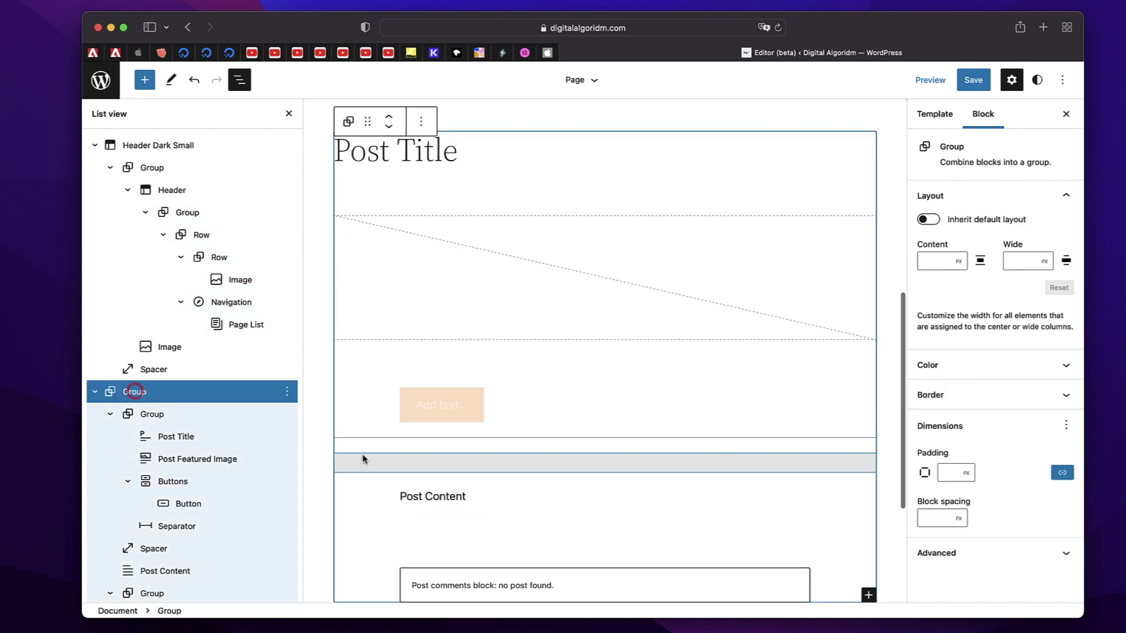
pyautogui.scroll(-3, 364, 460)
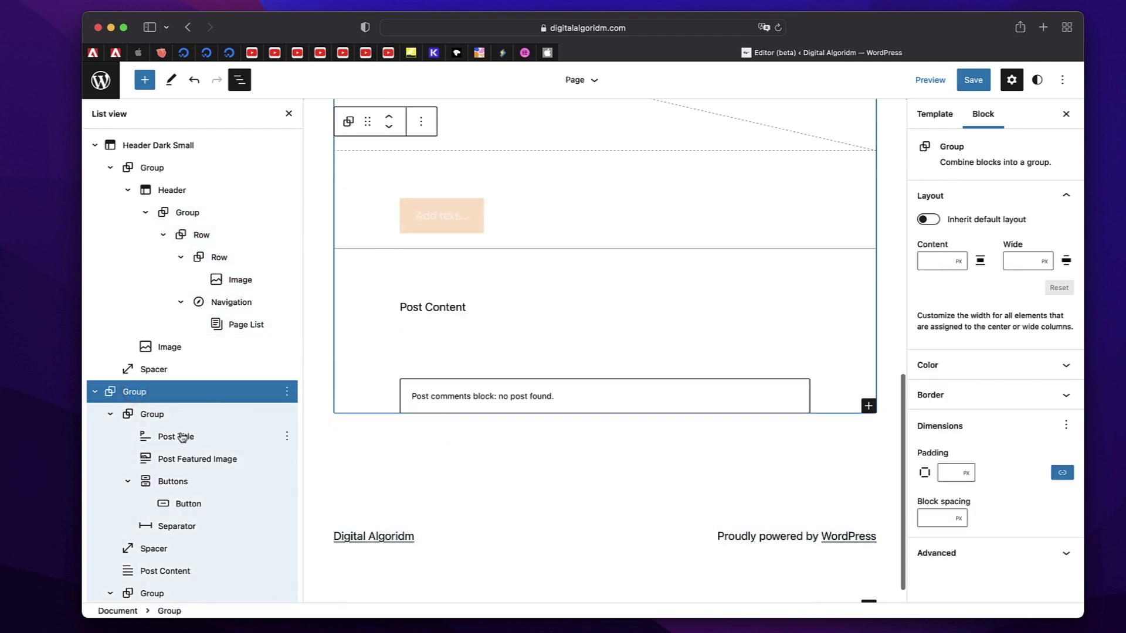
pyautogui.click(175, 436)
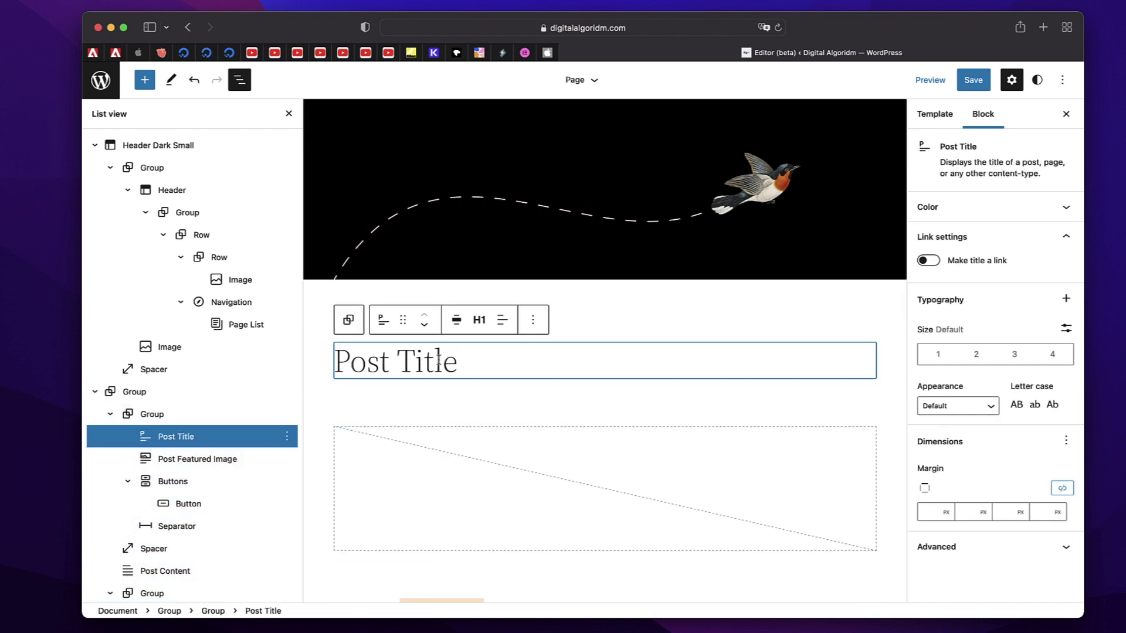
# Remove the Post Featured Image block beneath the Post Title in the Page template.
pyautogui.click(222, 460)
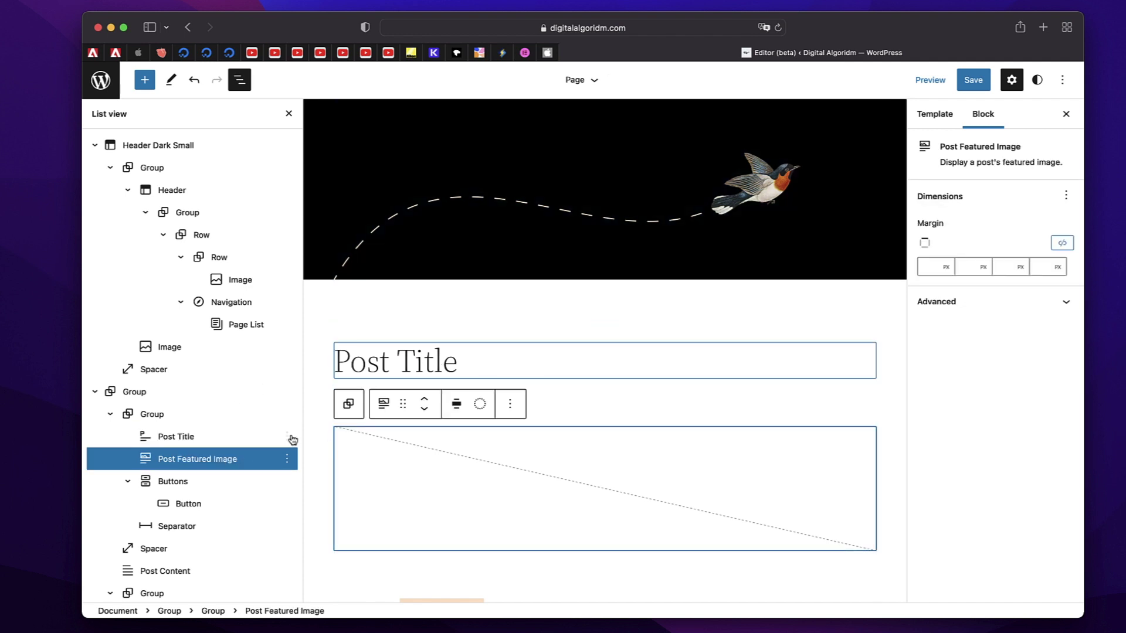
pyautogui.click(287, 459)
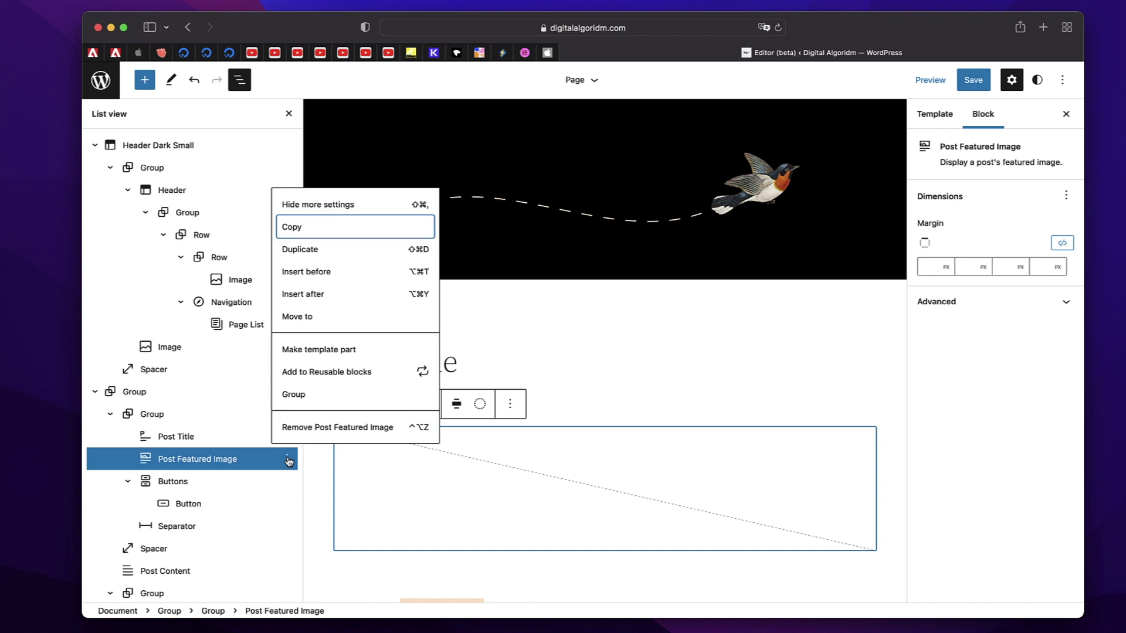
pyautogui.click(326, 427)
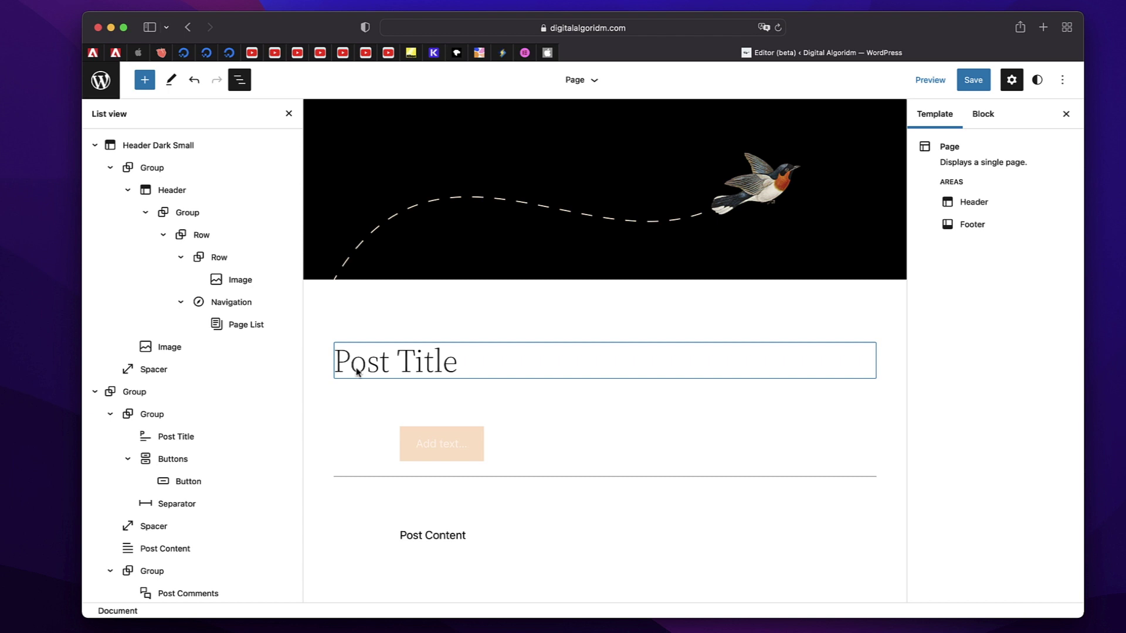
# Remove the empty Button block beneath the Post Title in the Page template.
pyautogui.scroll(-2, 217, 445)
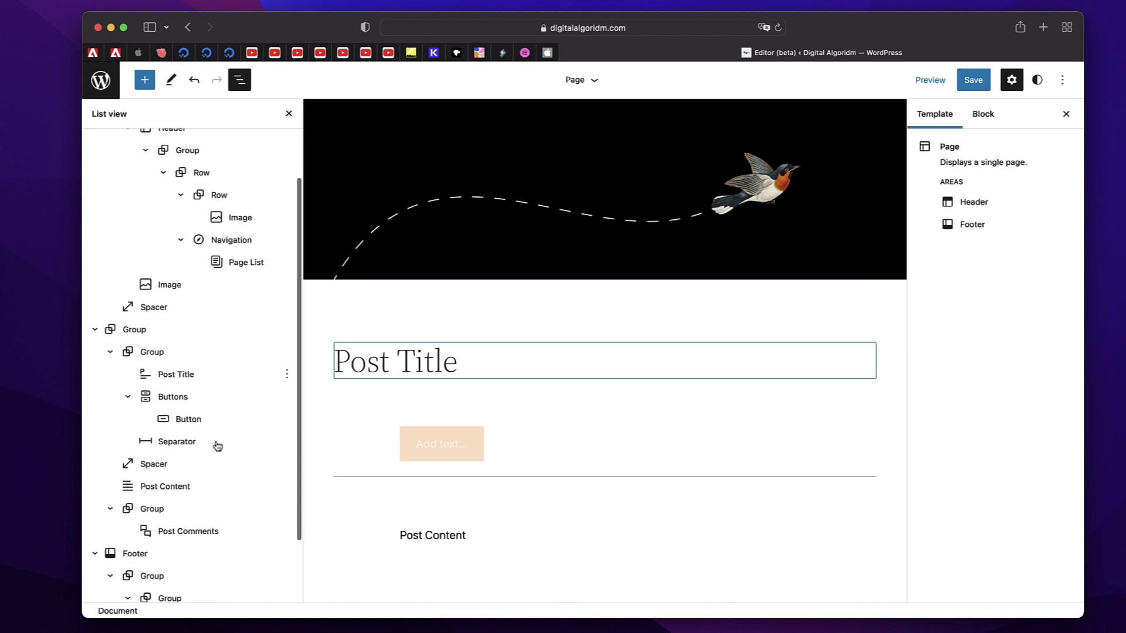
pyautogui.click(496, 441)
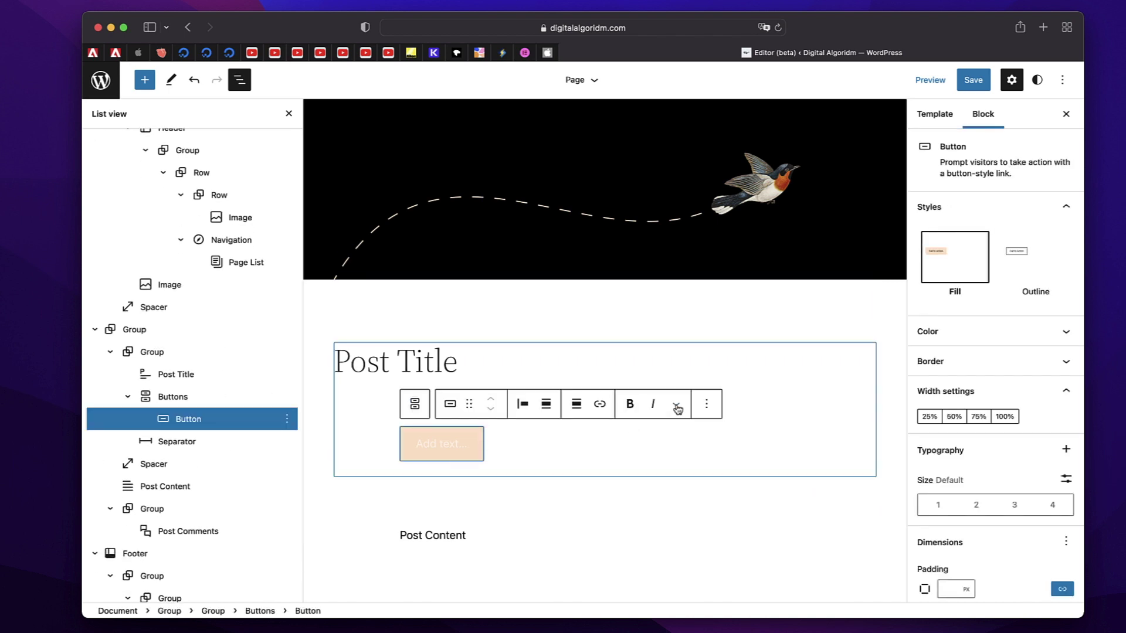
pyautogui.click(706, 409)
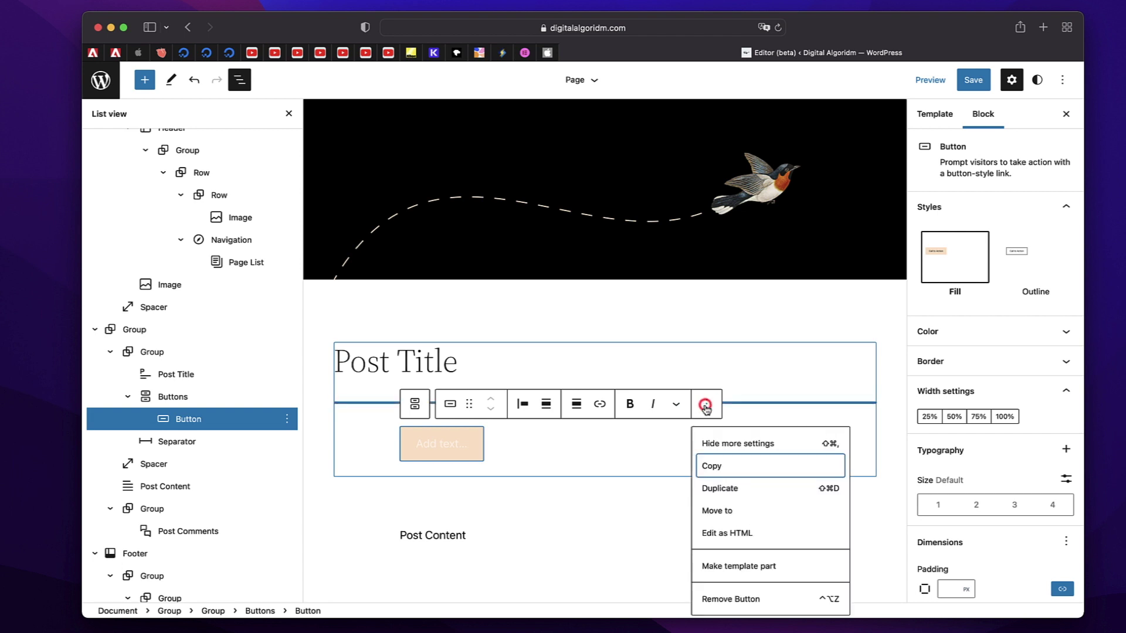
pyautogui.click(719, 599)
pyautogui.press('super+r')
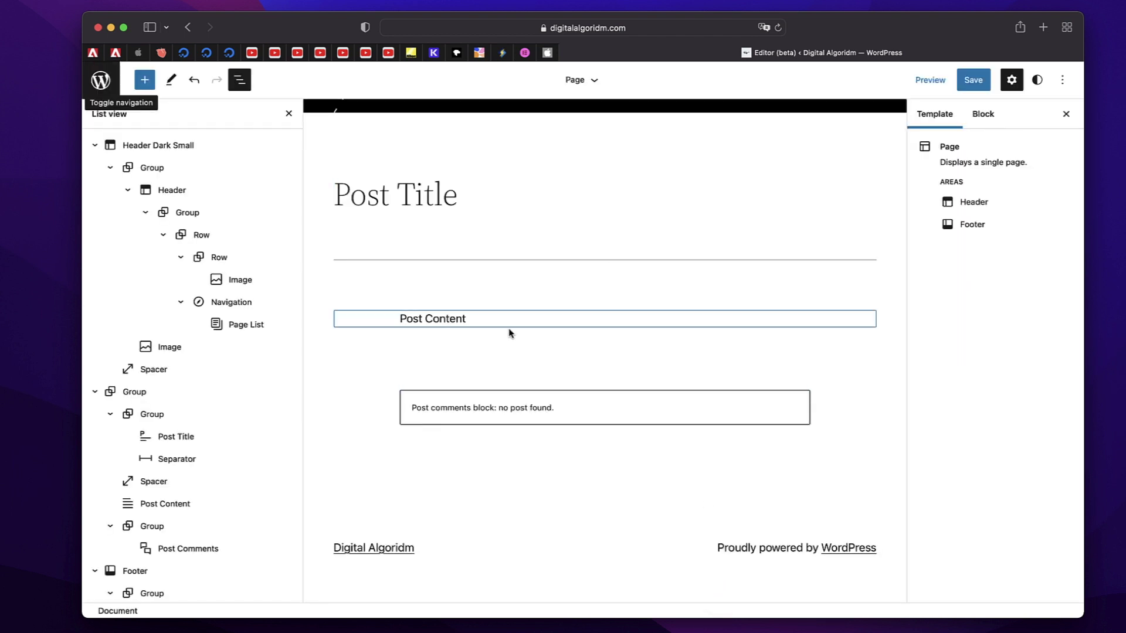
# Change the Post Title block's heading level to H2.
pyautogui.scroll(-5, 415, 449)
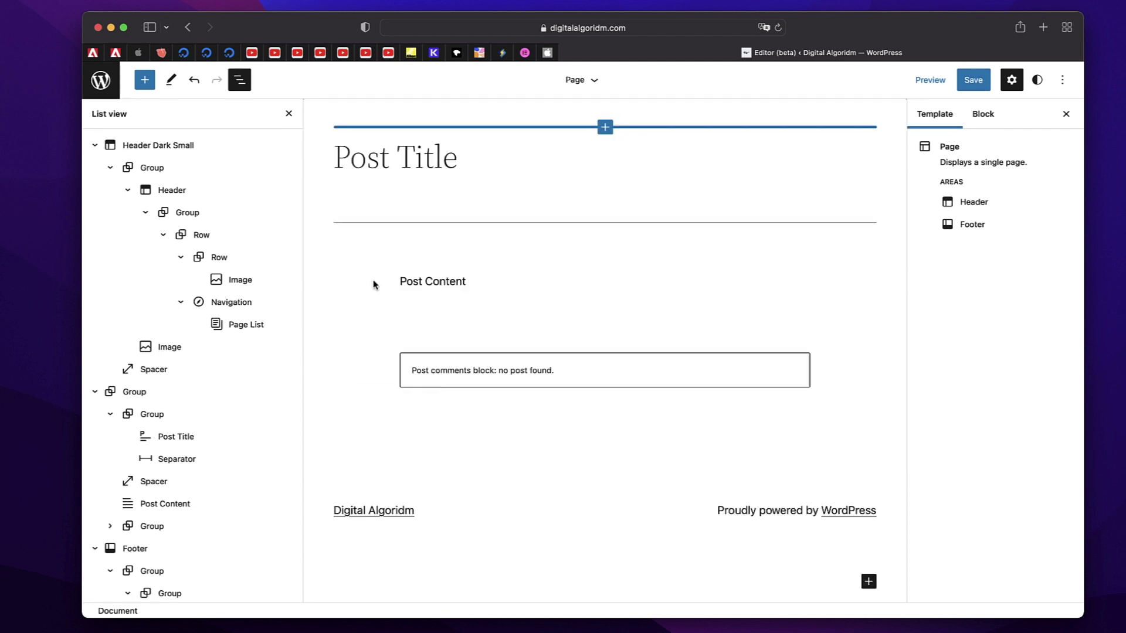
pyautogui.scroll(2, 432, 253)
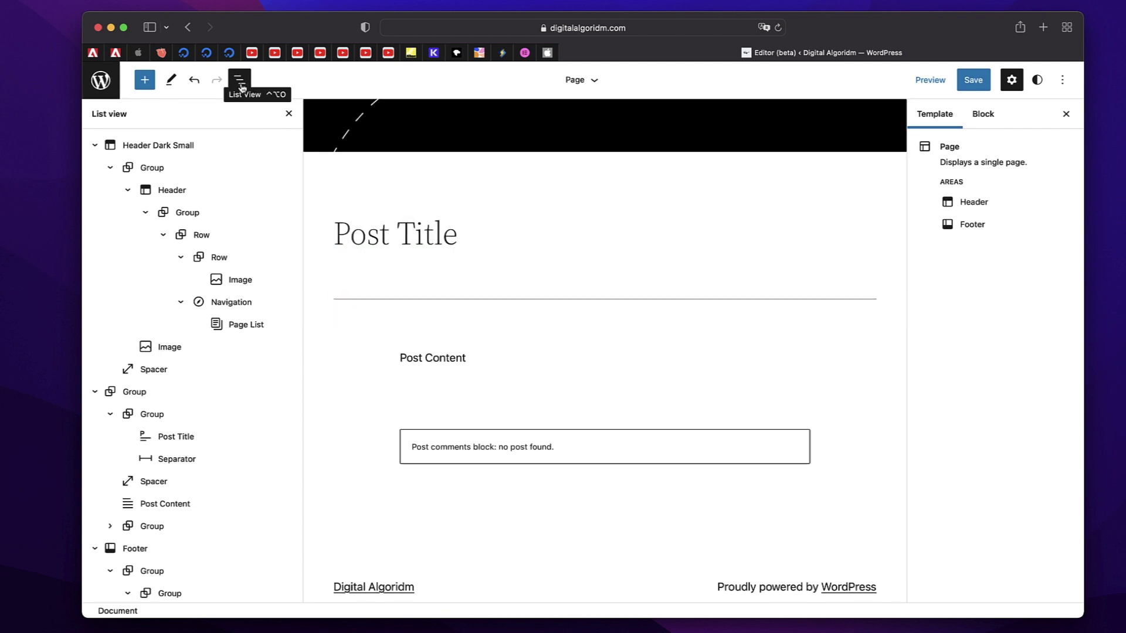
pyautogui.click(397, 235)
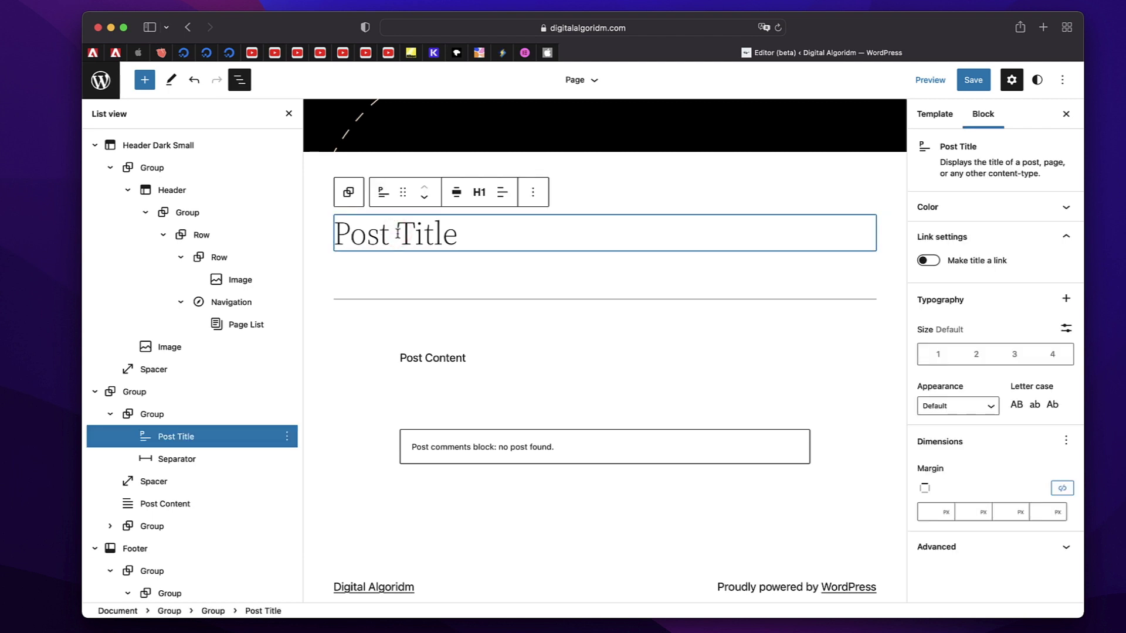
pyautogui.click(479, 193)
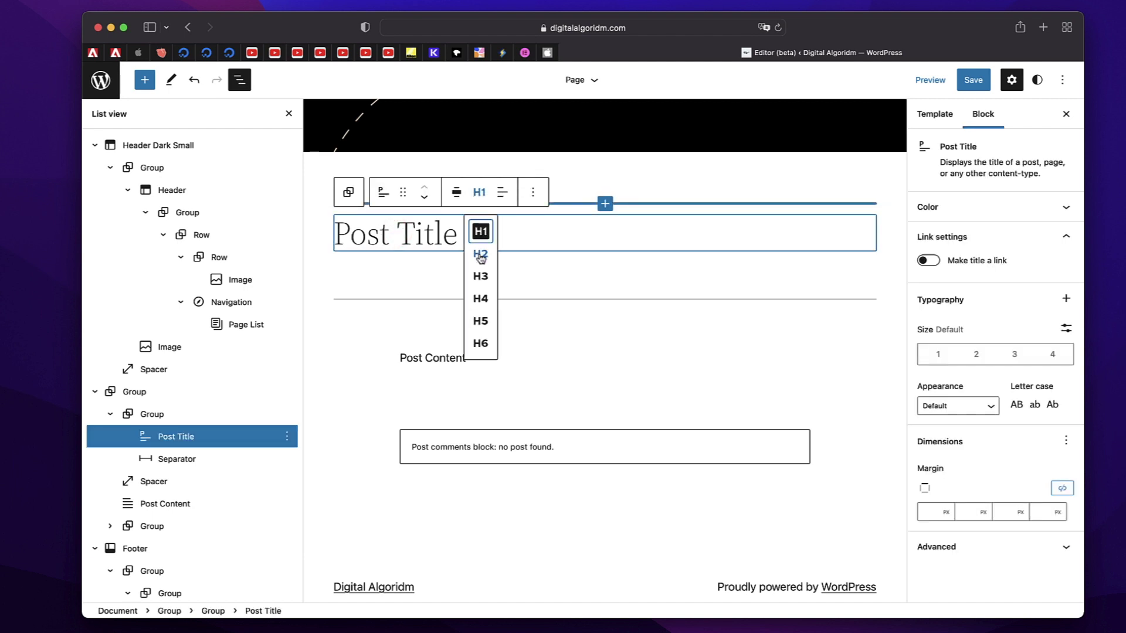
pyautogui.click(480, 258)
pyautogui.click(479, 197)
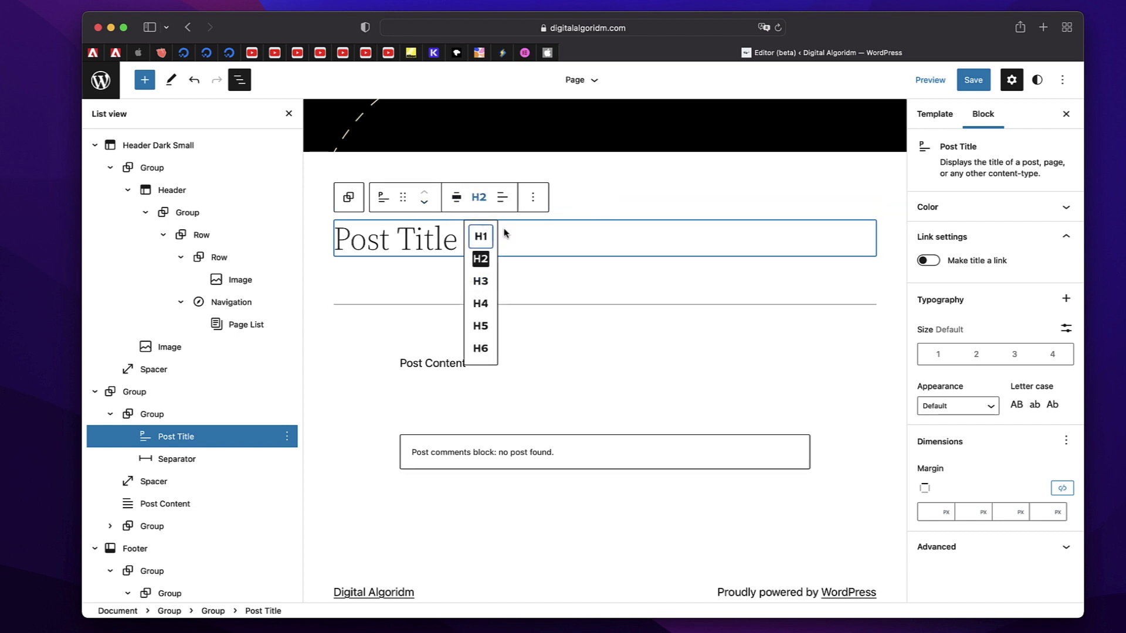
pyautogui.click(545, 247)
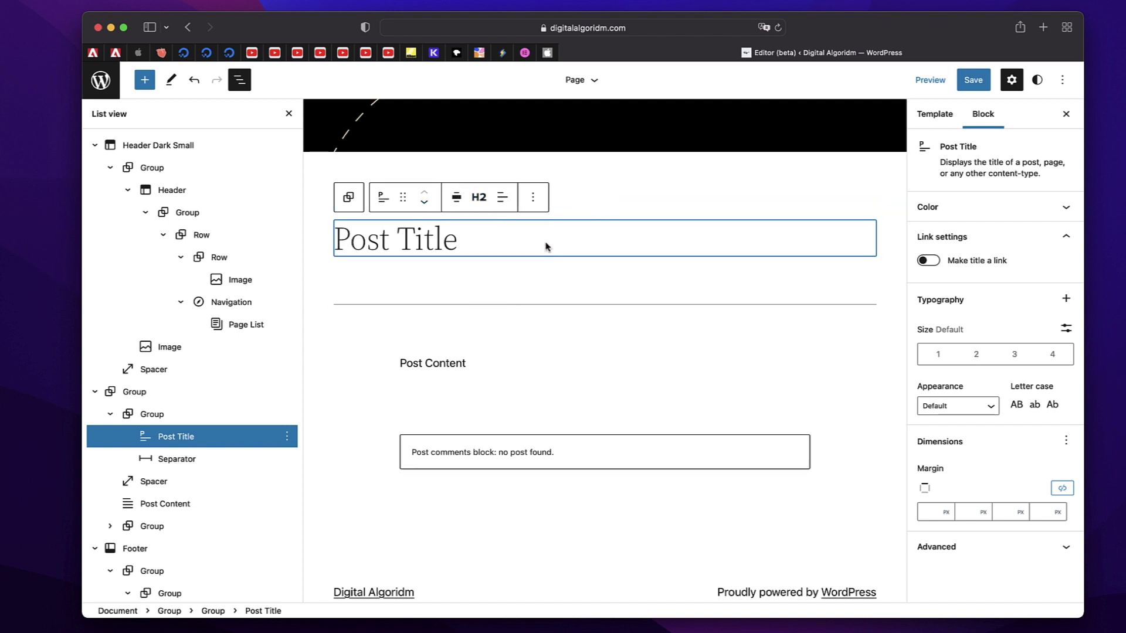
# Set the Post Title's typography size to Extra Large (4) and its letter case to capitalized (Ab), trying the smaller sizes first.
pyautogui.click(974, 354)
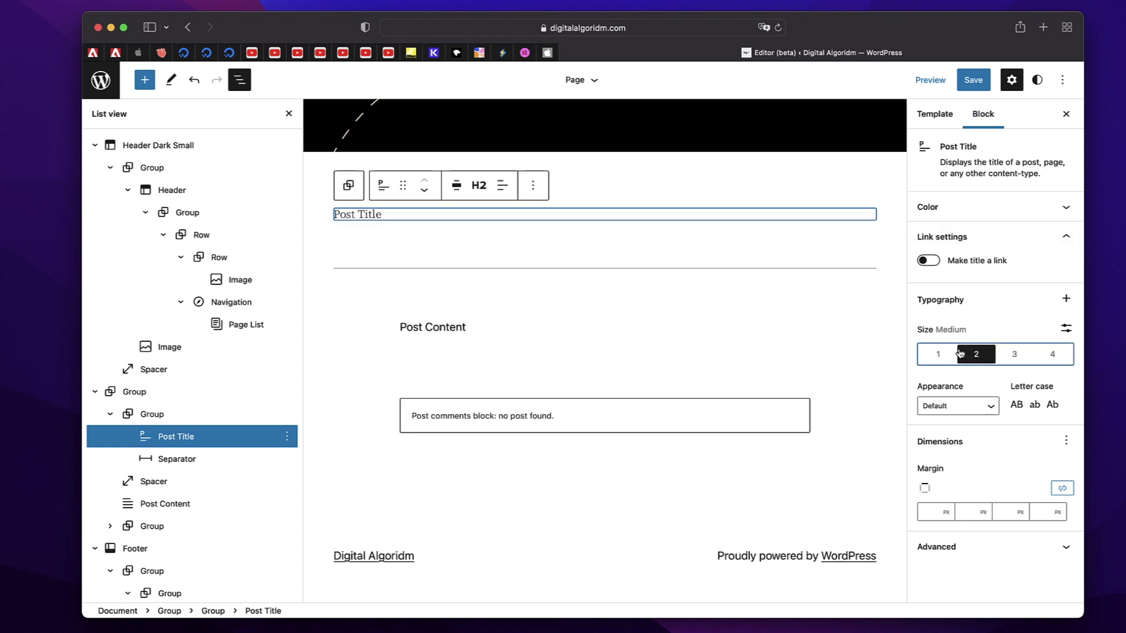
pyautogui.click(1014, 354)
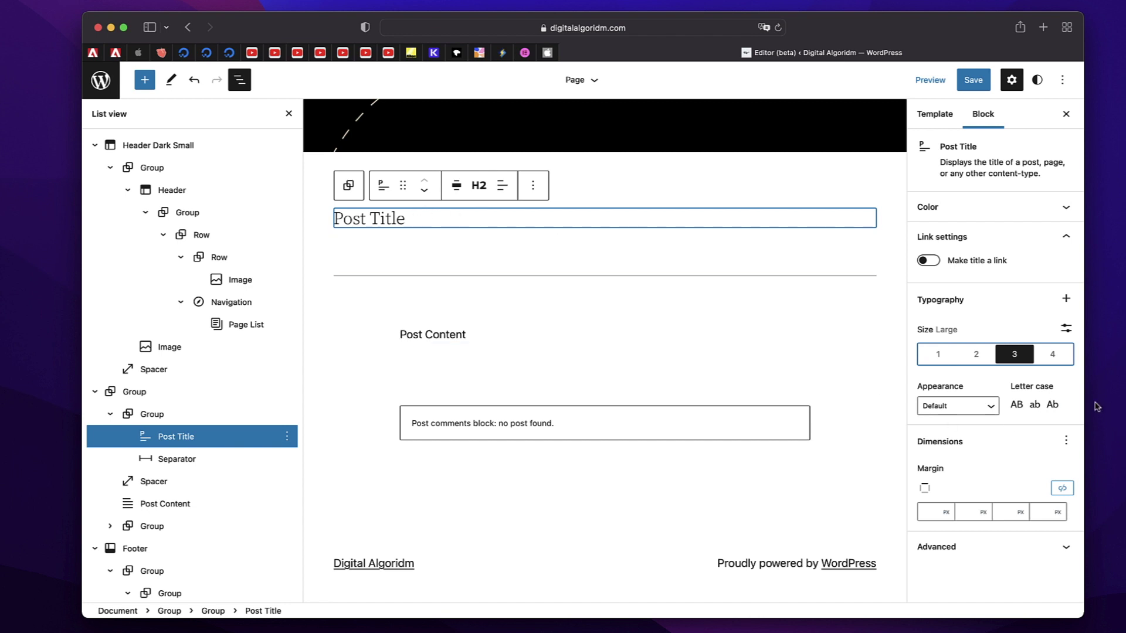
pyautogui.click(1066, 358)
pyautogui.click(1052, 405)
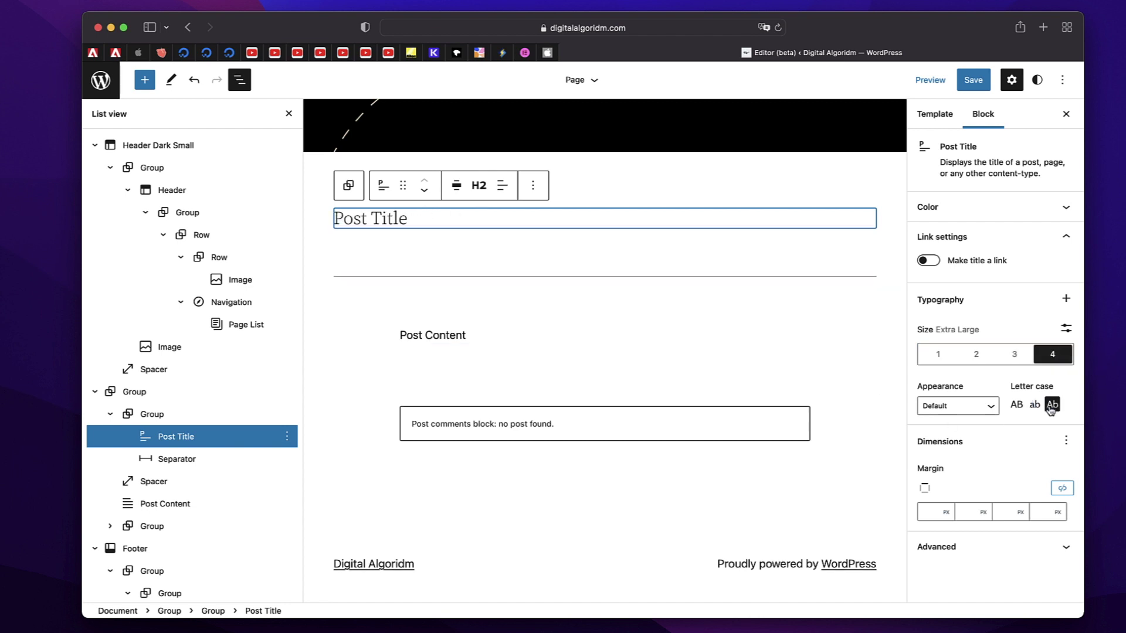
pyautogui.click(1033, 404)
pyautogui.click(1054, 406)
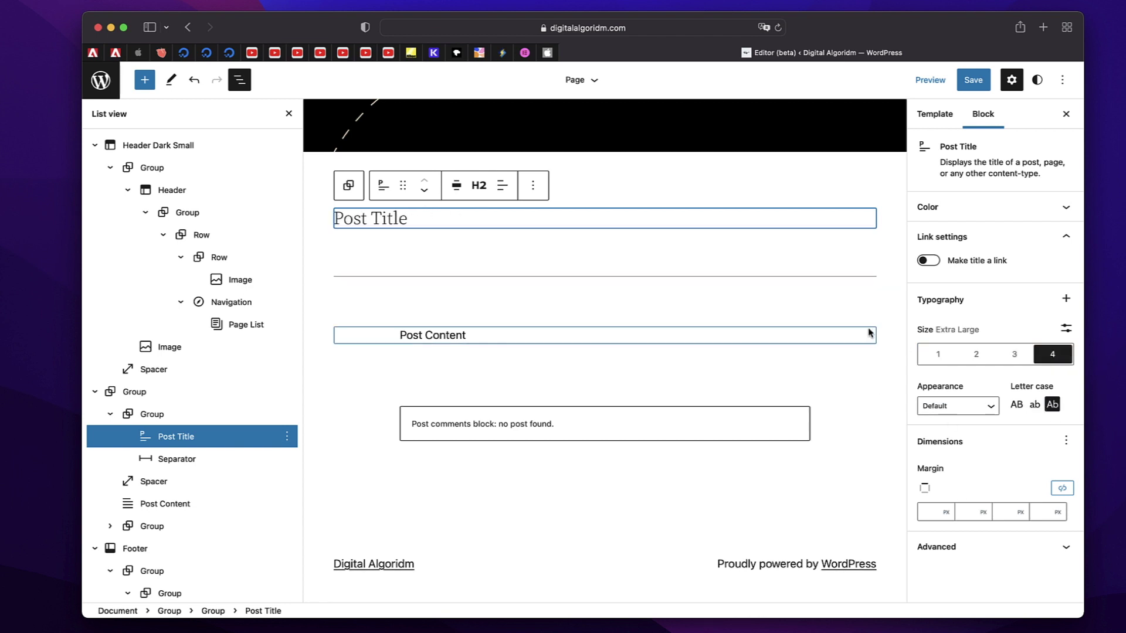
# Try the Post Content block without the inherited default layout and restore the inheritance.
pyautogui.click(434, 340)
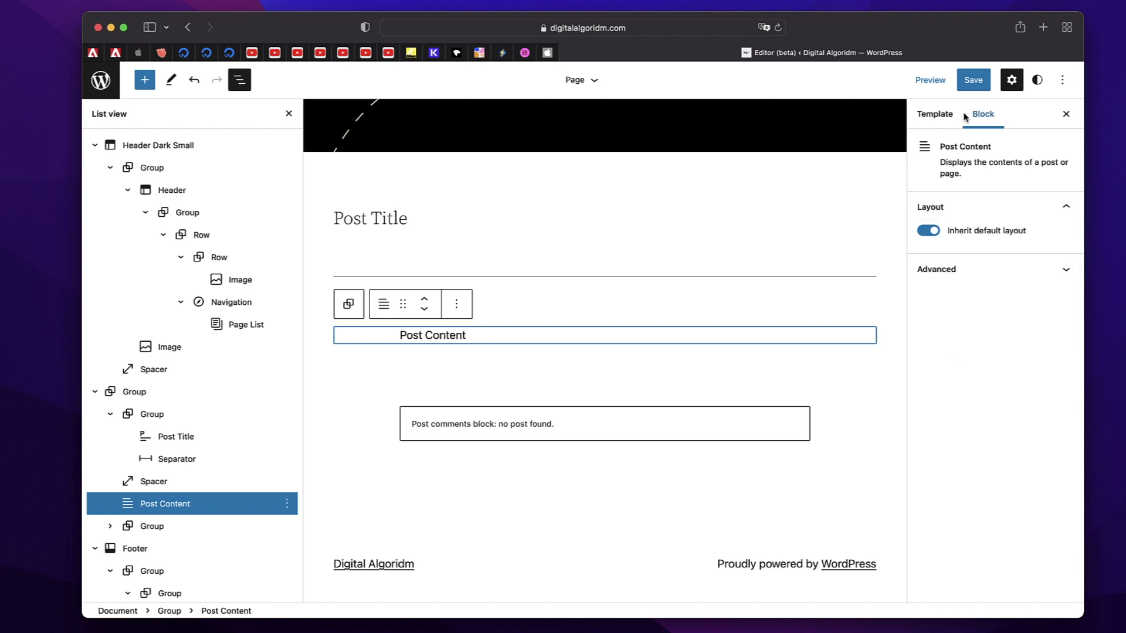
pyautogui.click(929, 231)
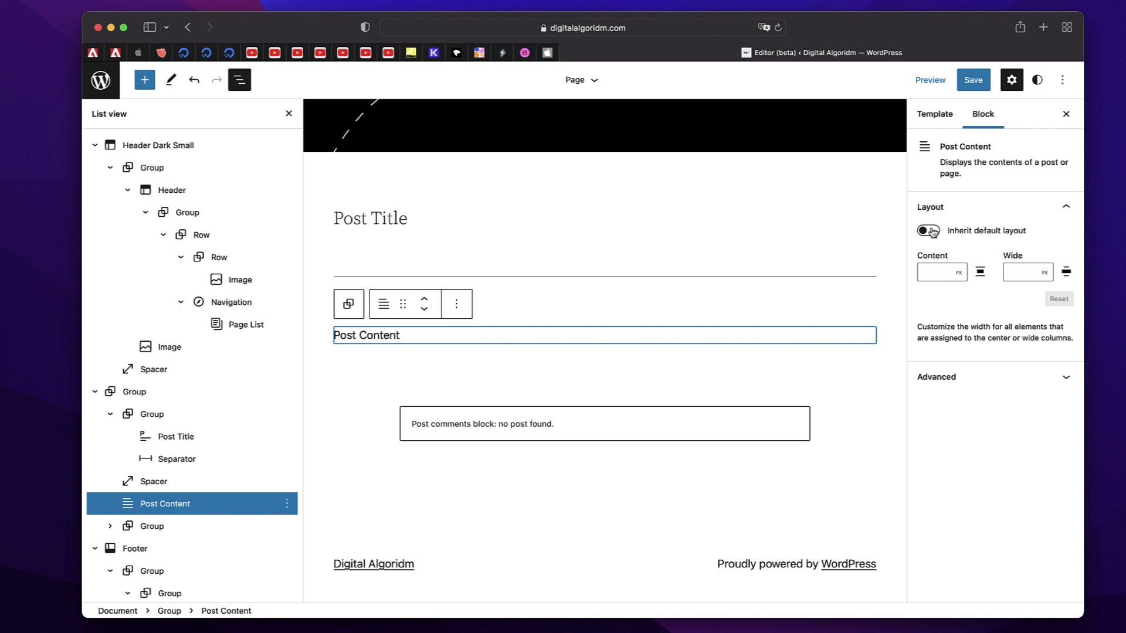
pyautogui.click(929, 231)
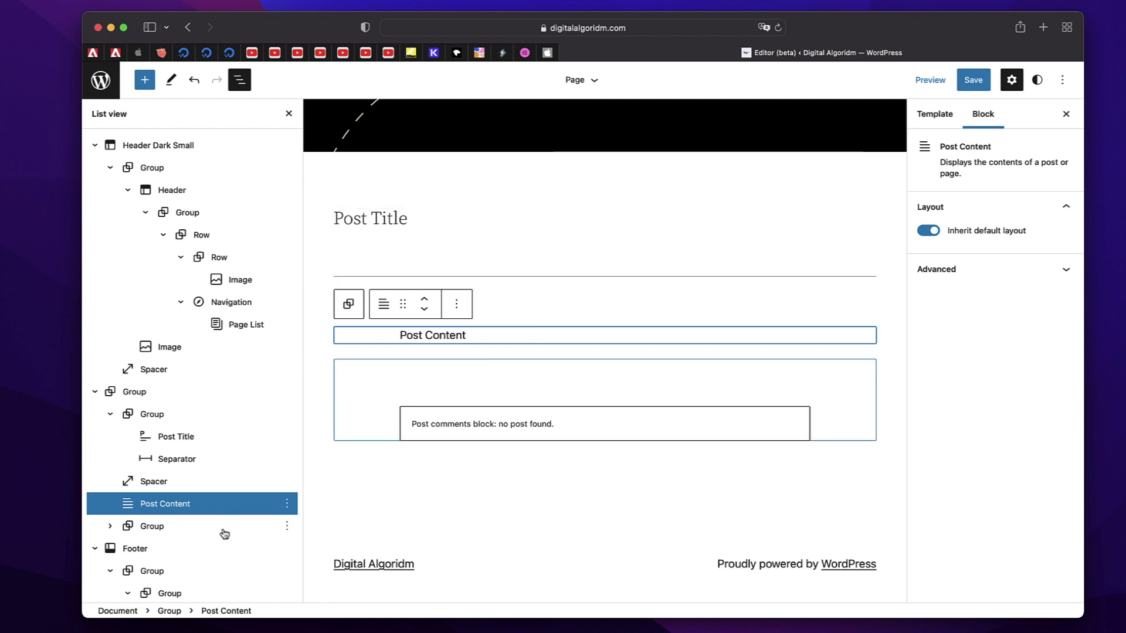
# Insert a Row block after the Group that holds the Post Comments block.
pyautogui.scroll(-3, 223, 532)
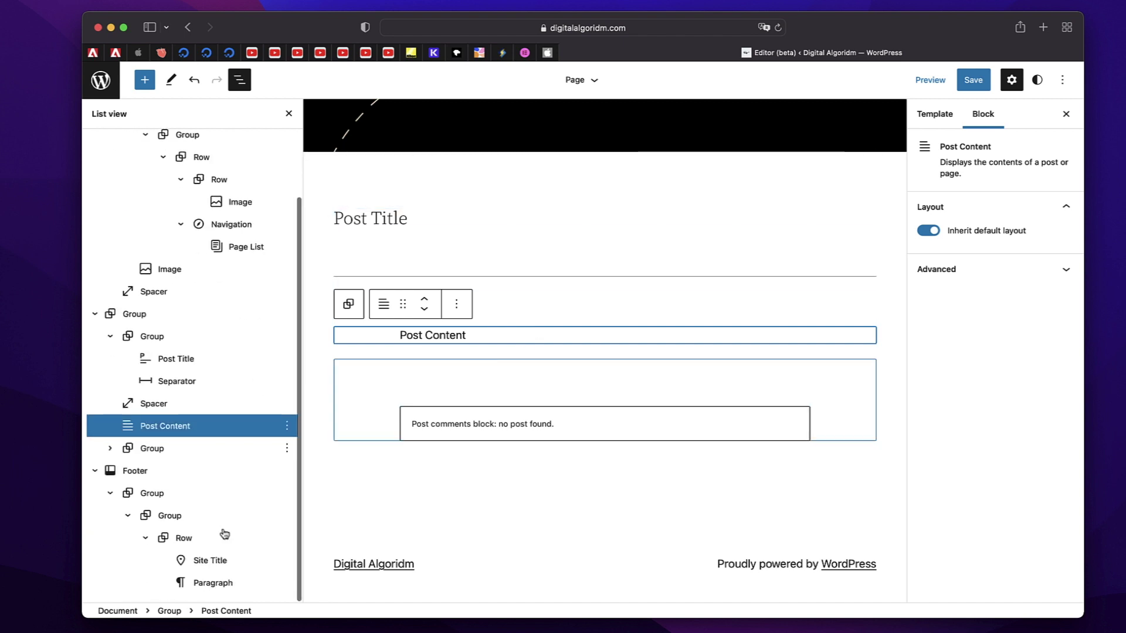
pyautogui.click(197, 453)
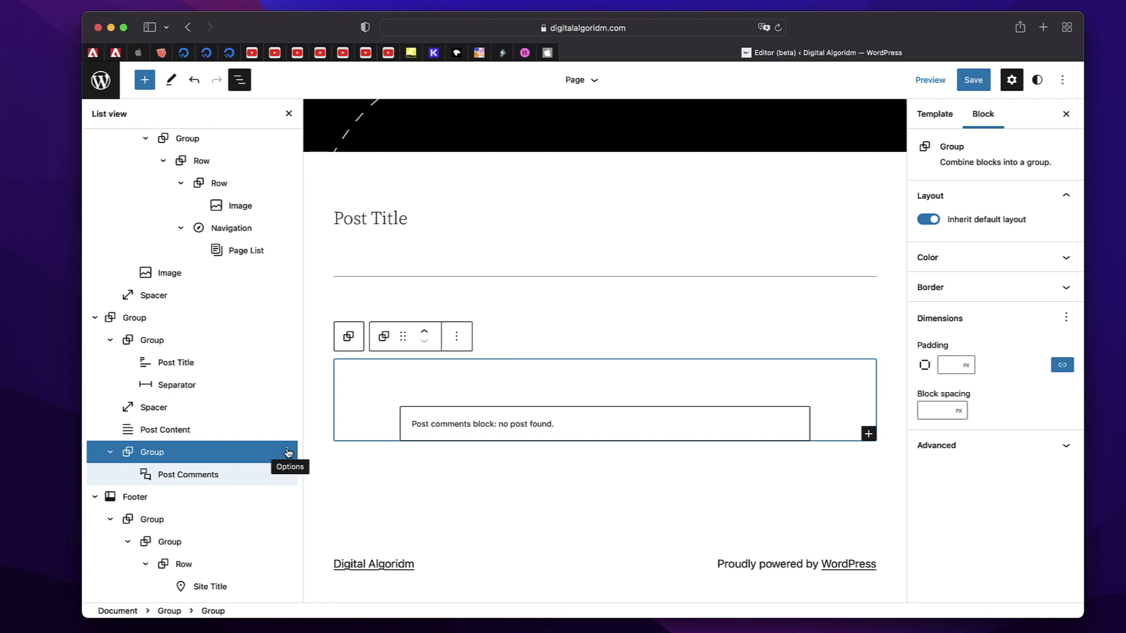
pyautogui.click(286, 453)
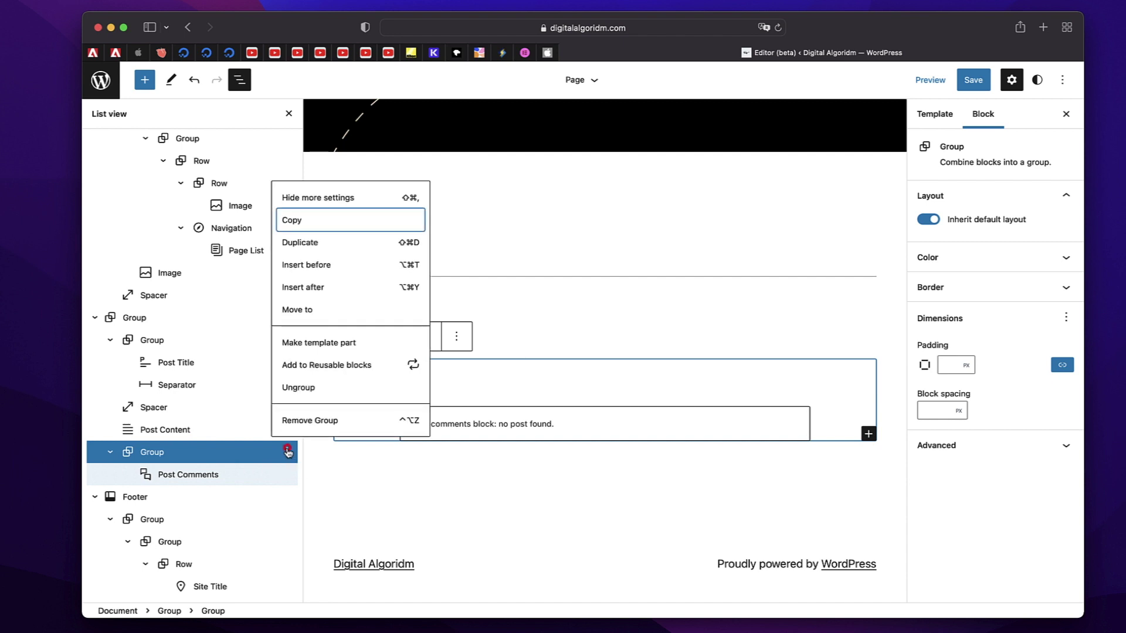
pyautogui.click(319, 288)
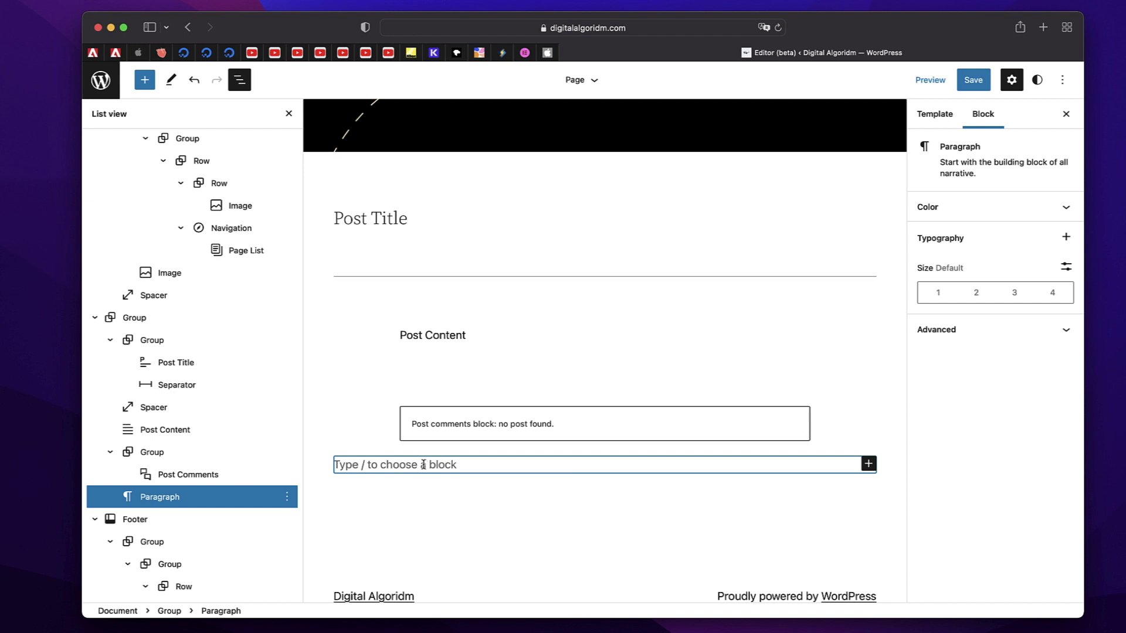
pyautogui.write('/')
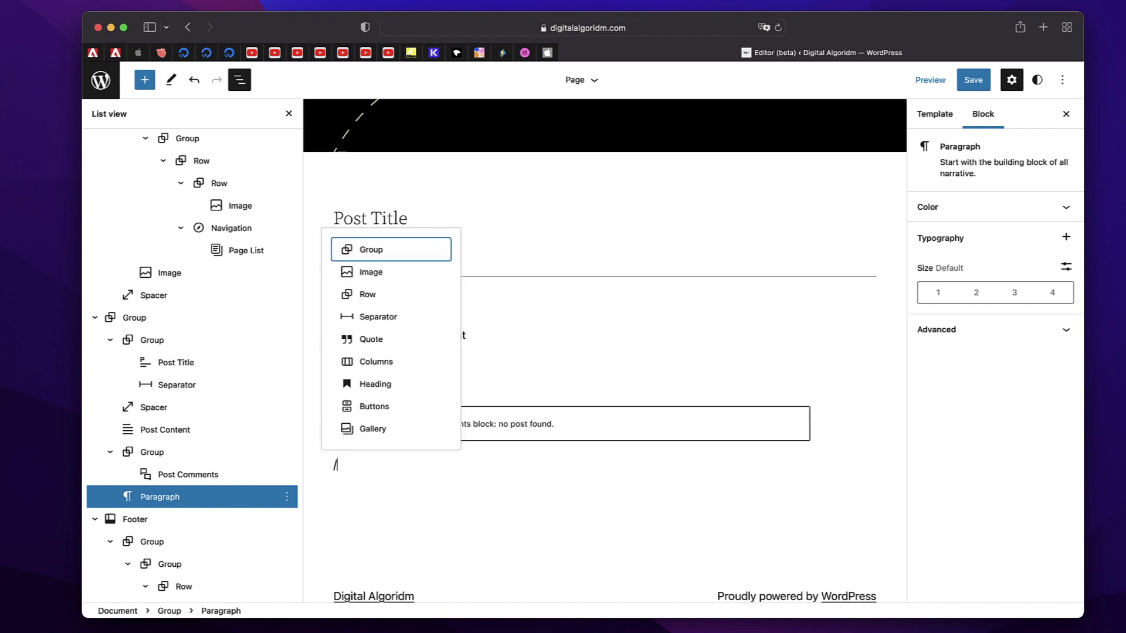
pyautogui.click(414, 299)
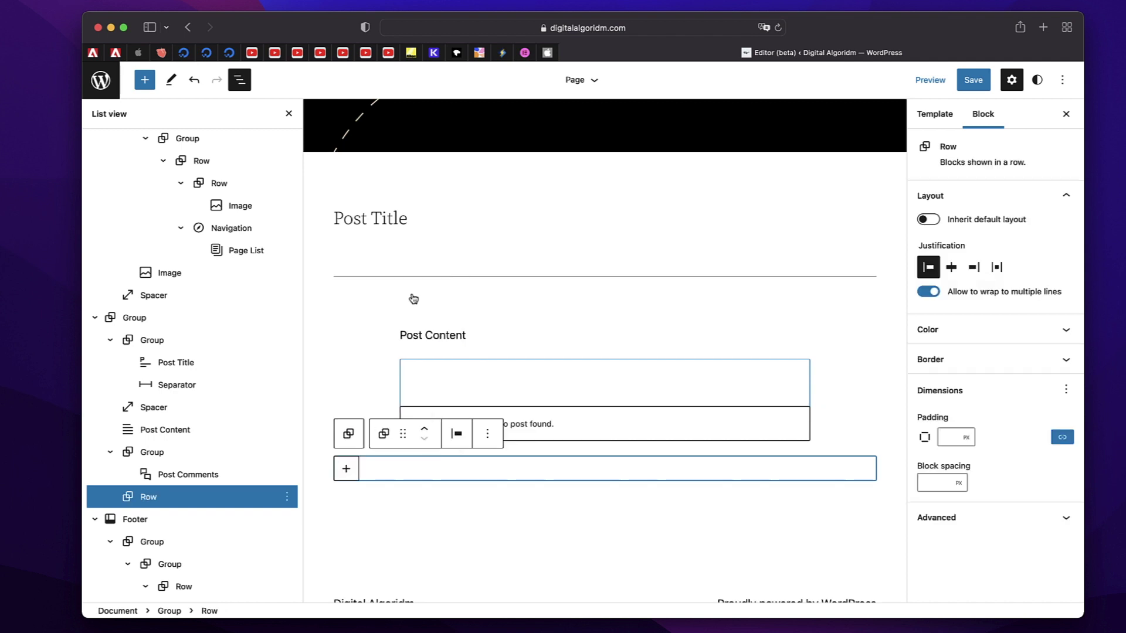
# Add a Heading block reading "Other Posts" inside the new Row, followed by an empty Paragraph block.
pyautogui.click(345, 469)
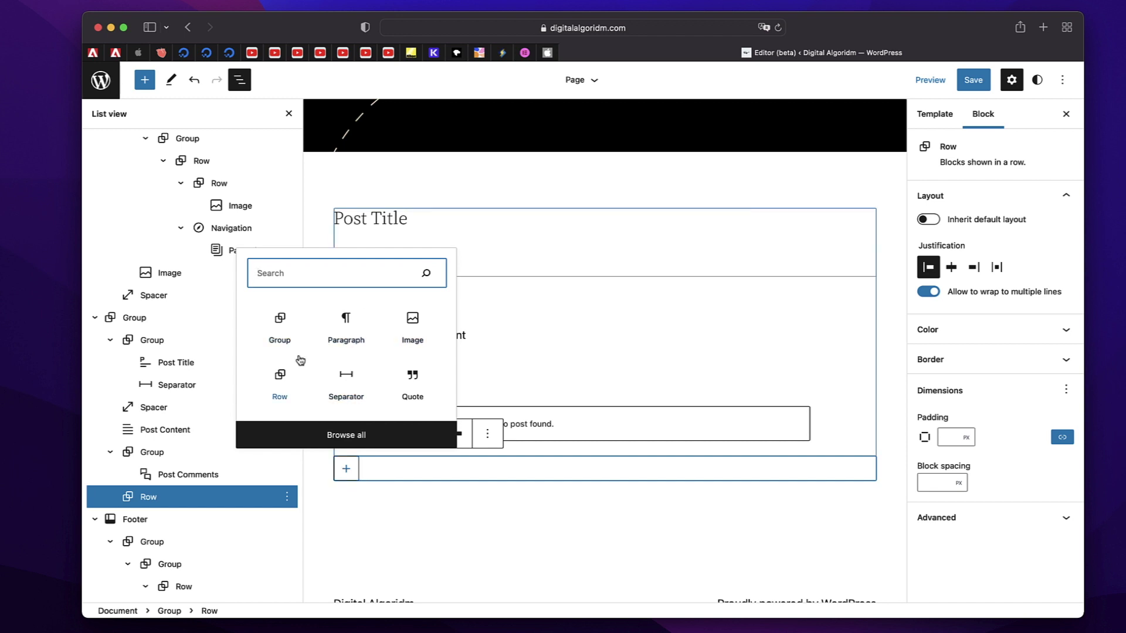
pyautogui.write('hea')
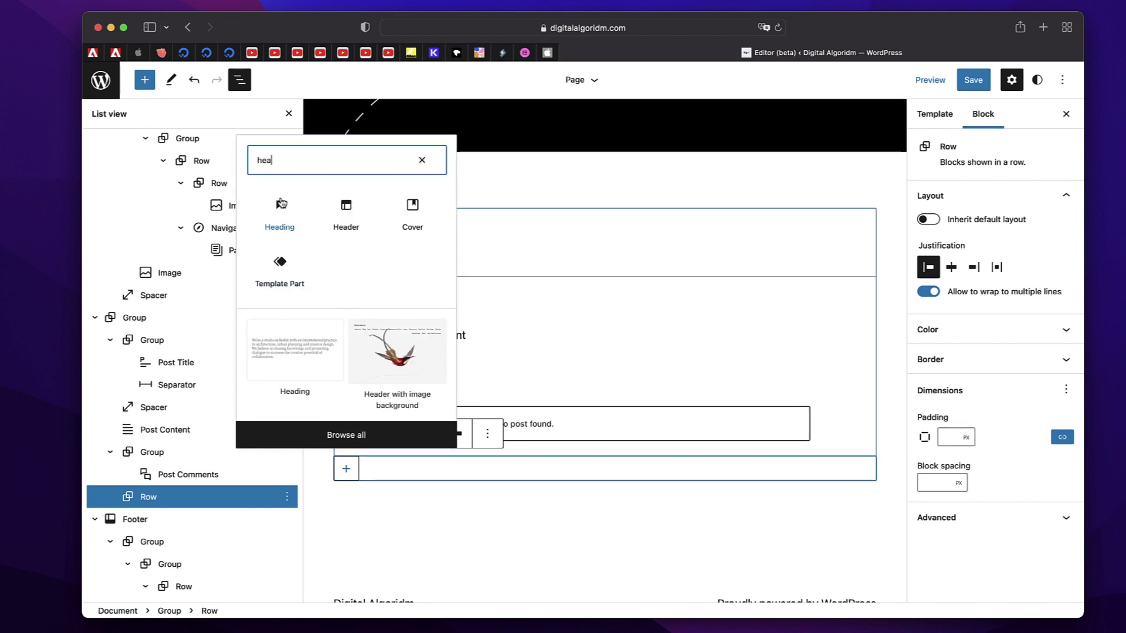
pyautogui.click(279, 205)
pyautogui.write('Other Pos')
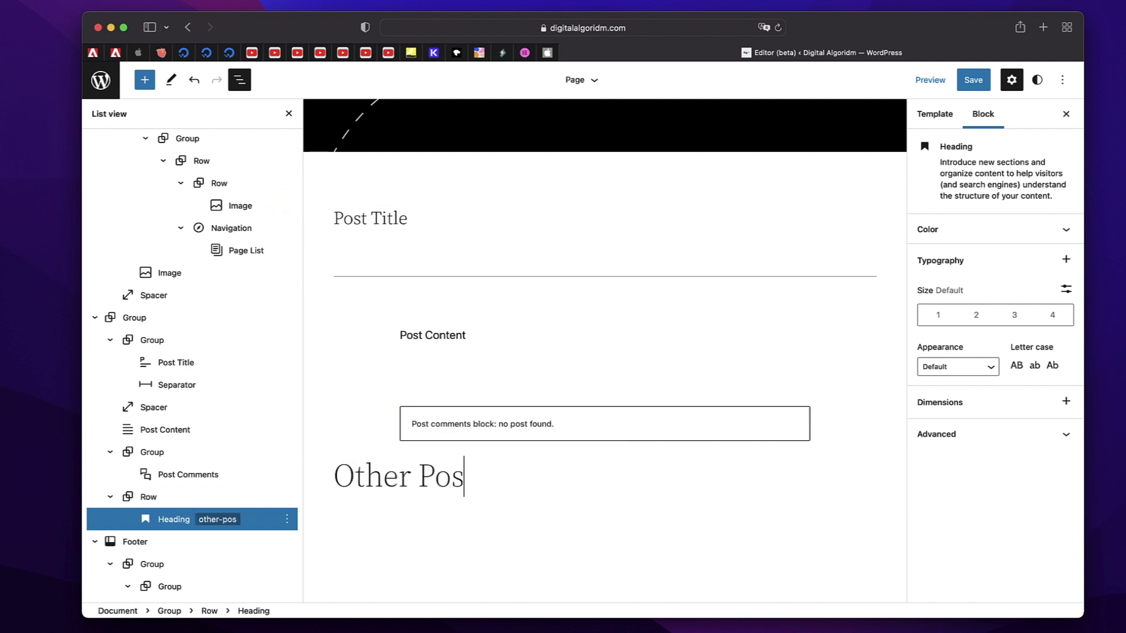
pyautogui.write('ts')
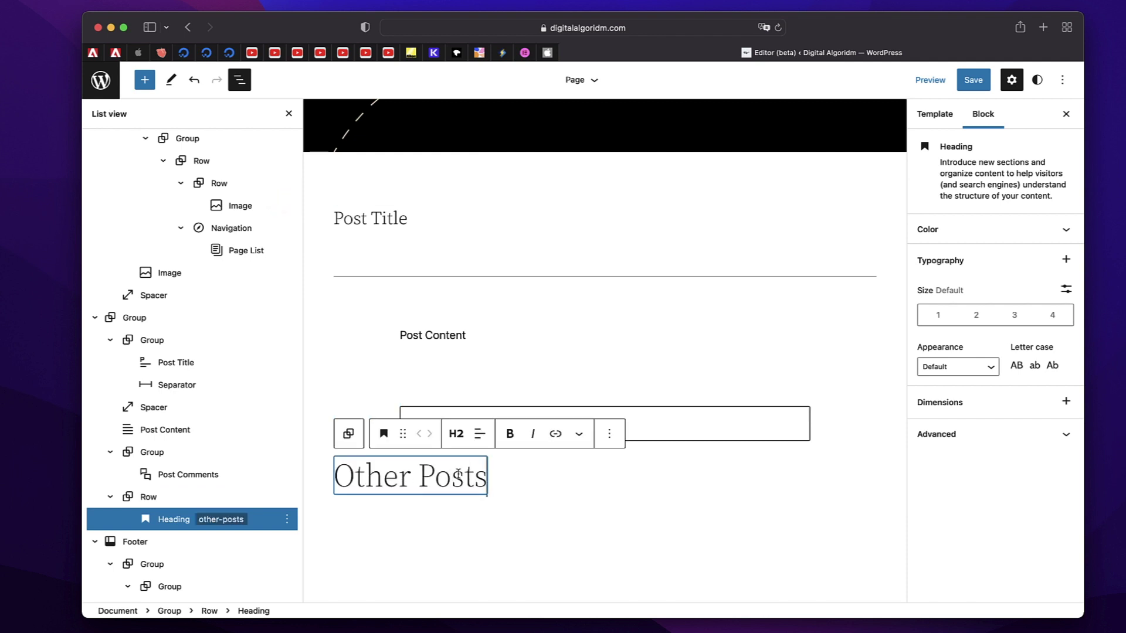
pyautogui.press('Return')
# Place a Query Loop block beneath the "Other Posts" Row and look through its preview of posts.
pyautogui.click(496, 476)
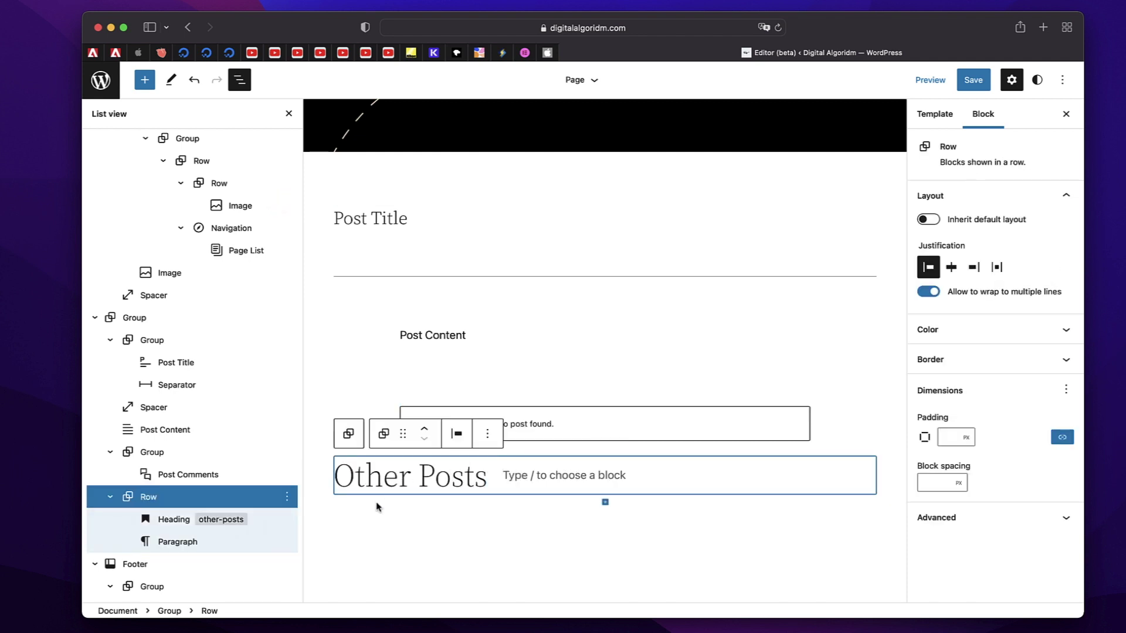
pyautogui.click(145, 82)
pyautogui.scroll(-7, 164, 341)
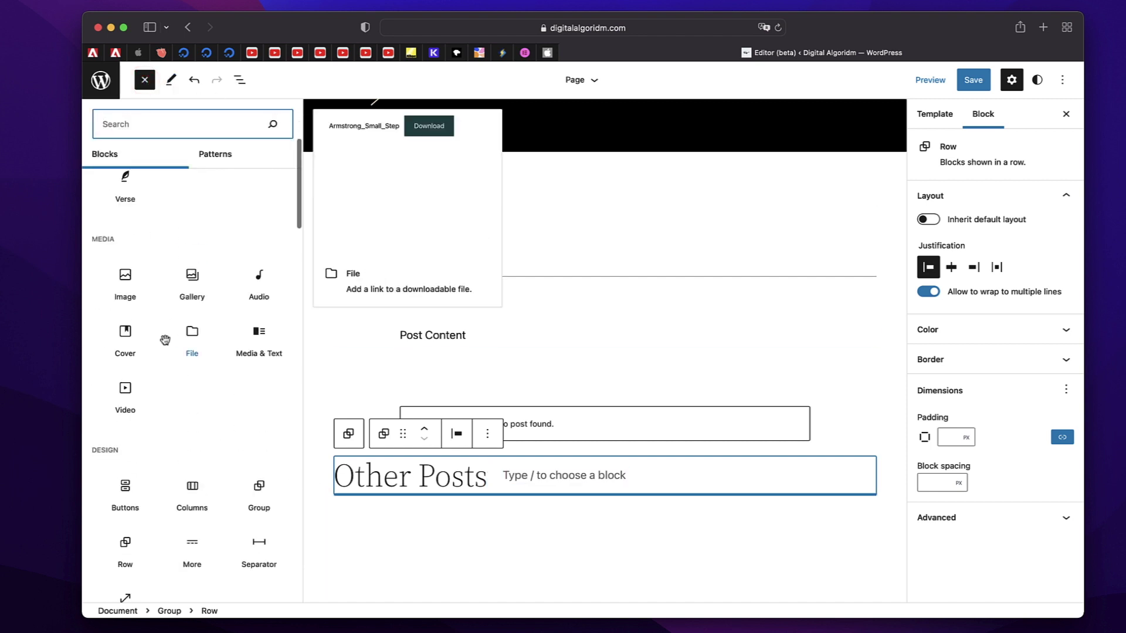
pyautogui.scroll(-10, 165, 340)
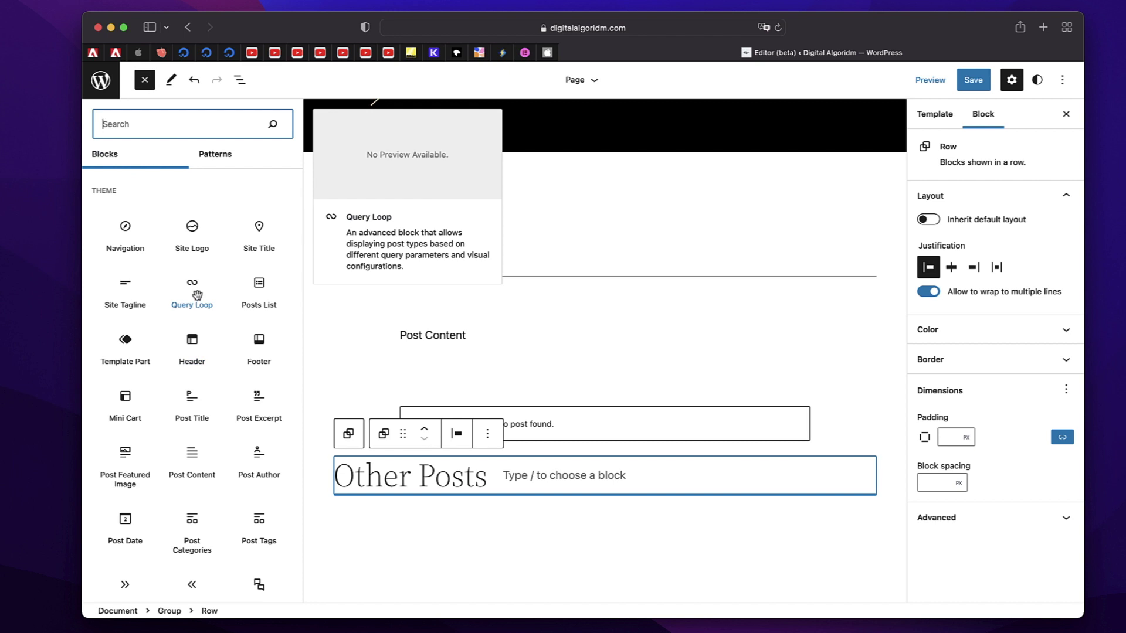
pyautogui.moveTo(193, 287); pyautogui.dragTo(455, 513)
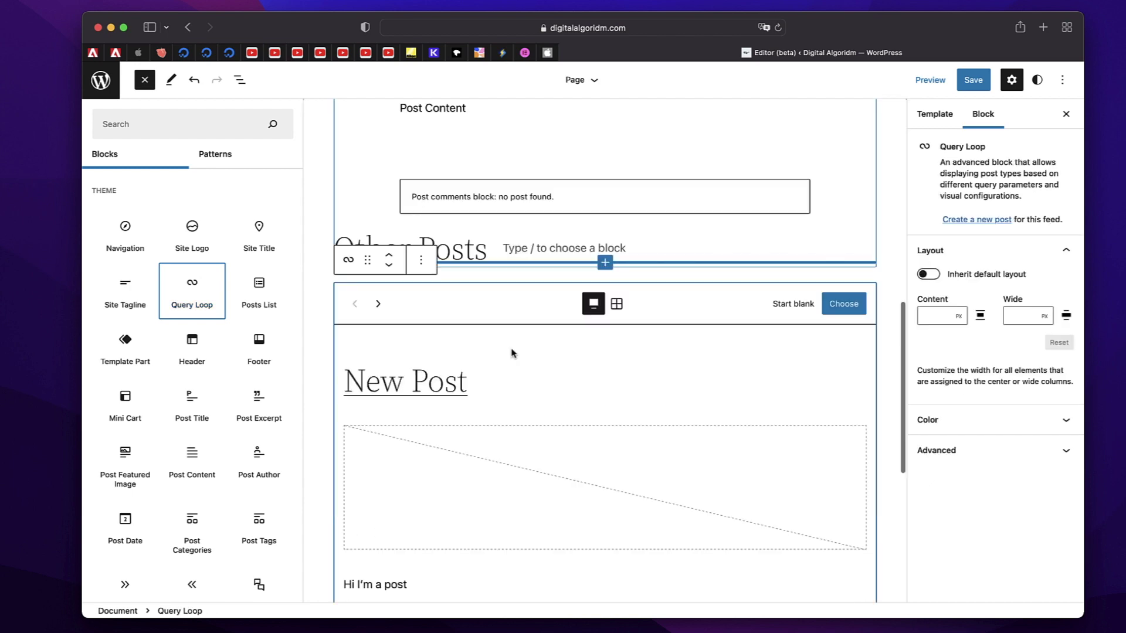
pyautogui.scroll(-3, 526, 420)
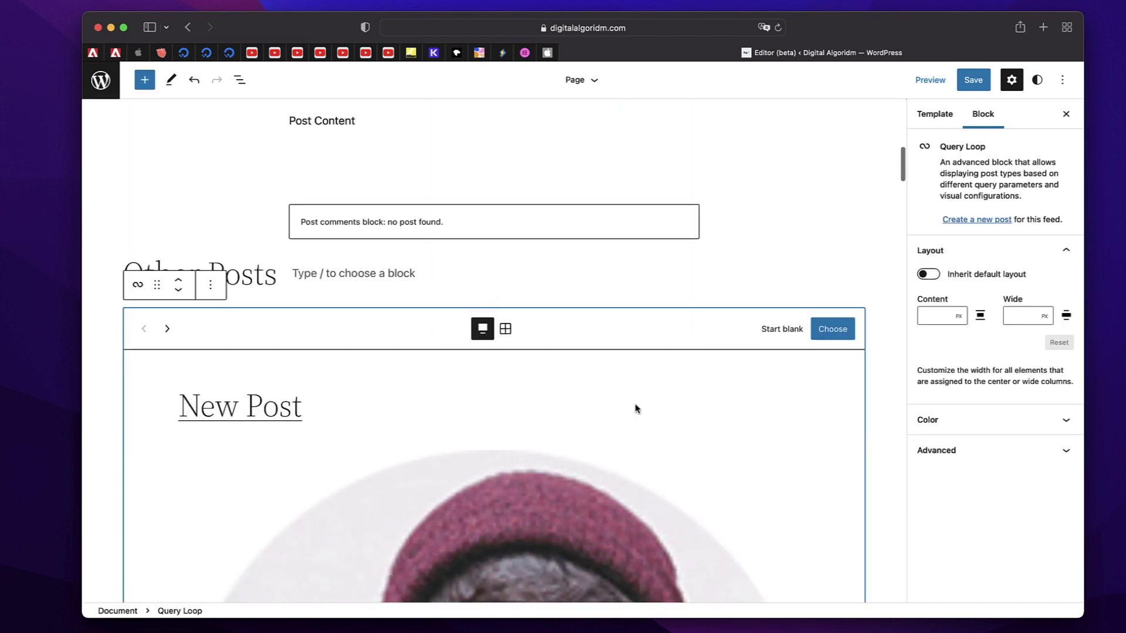
pyautogui.scroll(-10, 636, 409)
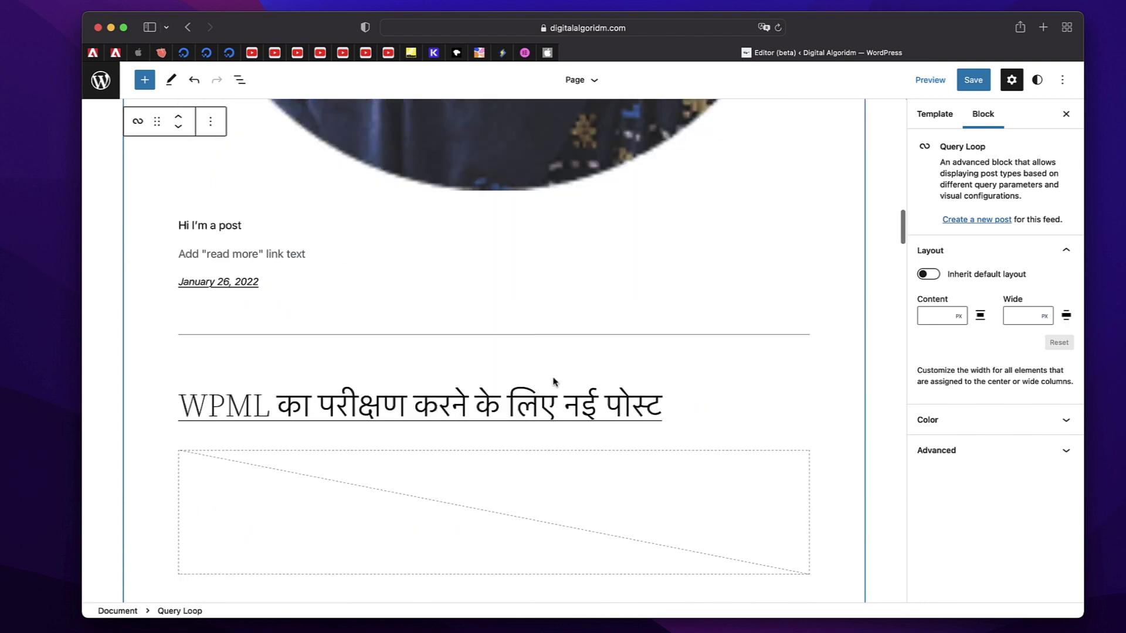
pyautogui.scroll(10, 553, 381)
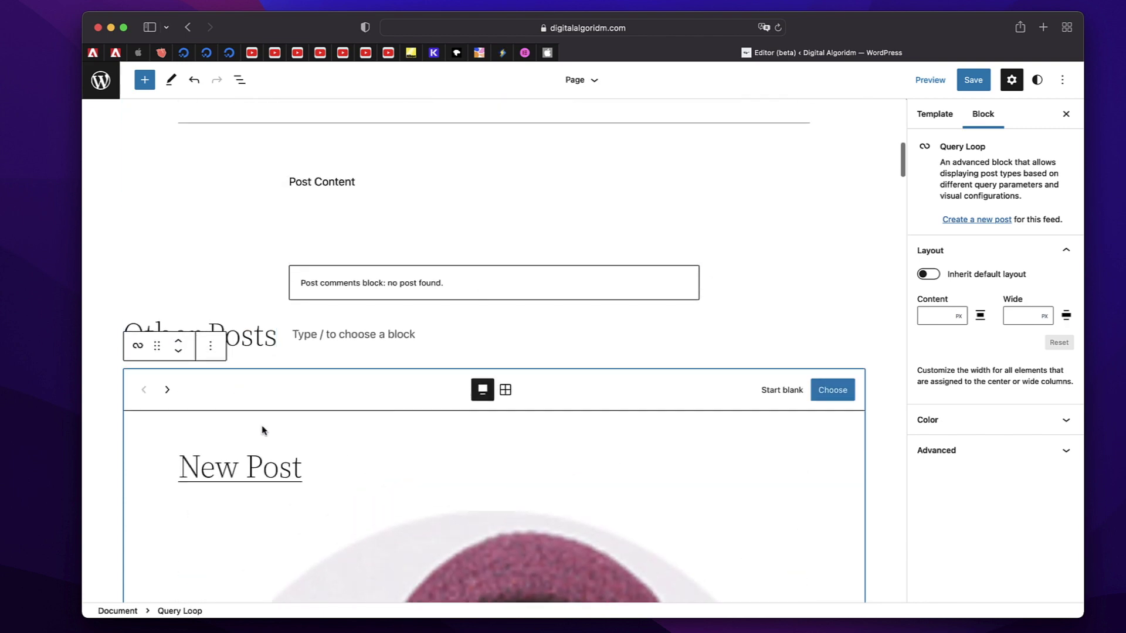
pyautogui.scroll(-10, 262, 431)
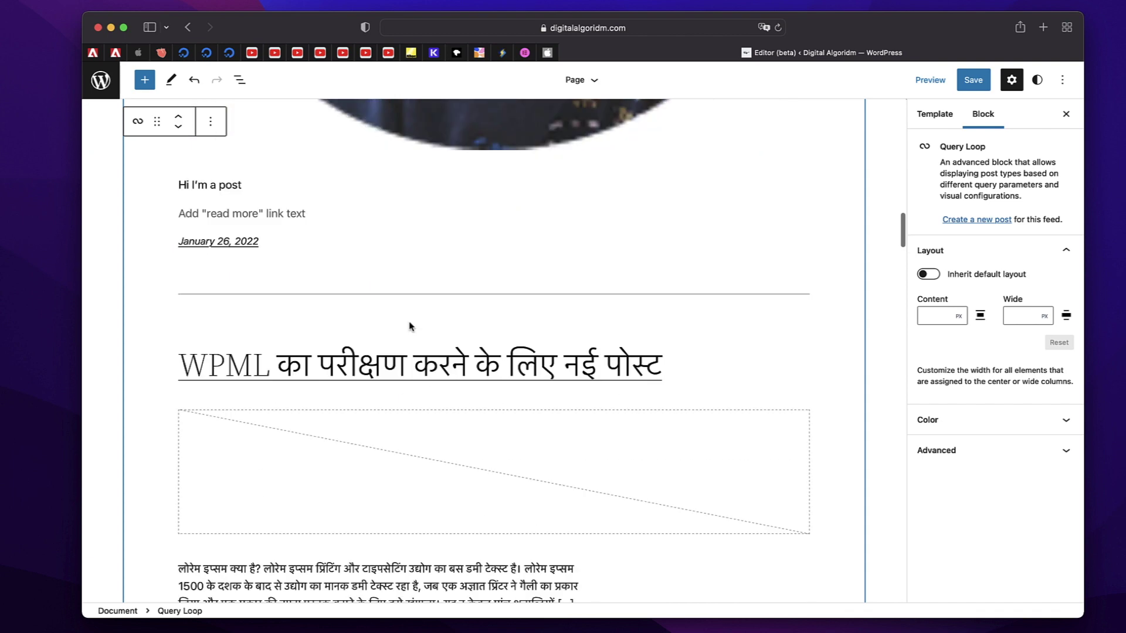
# Look through the Query Loop block's color options and save the changes to the Page template.
pyautogui.scroll(-10, 409, 327)
pyautogui.click(982, 447)
pyautogui.click(987, 420)
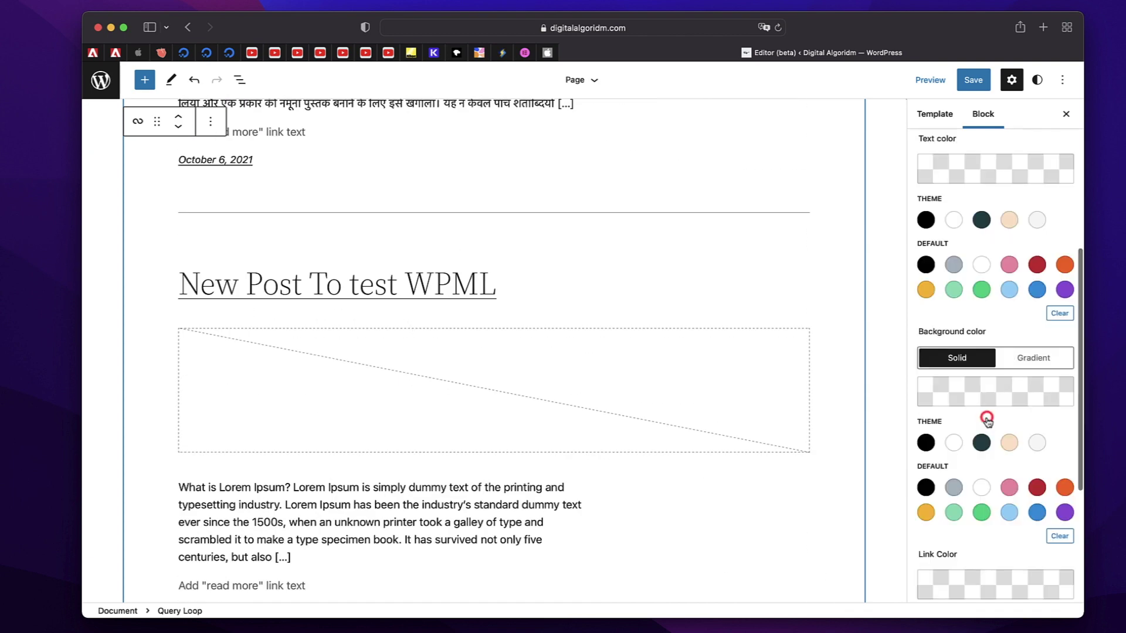
pyautogui.click(973, 80)
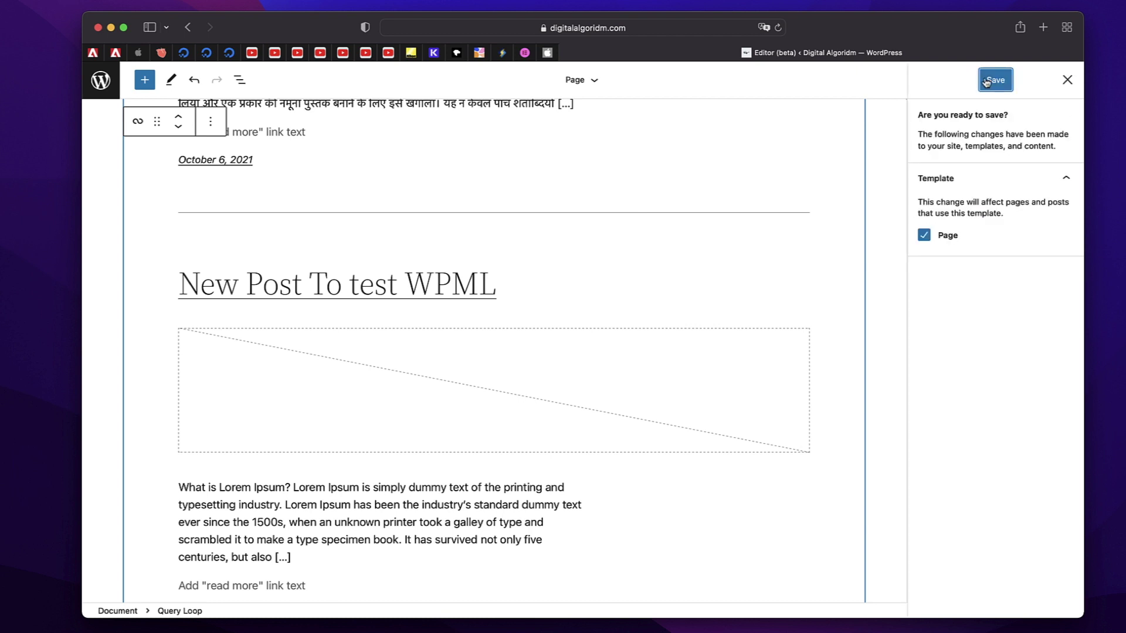
pyautogui.click(1000, 80)
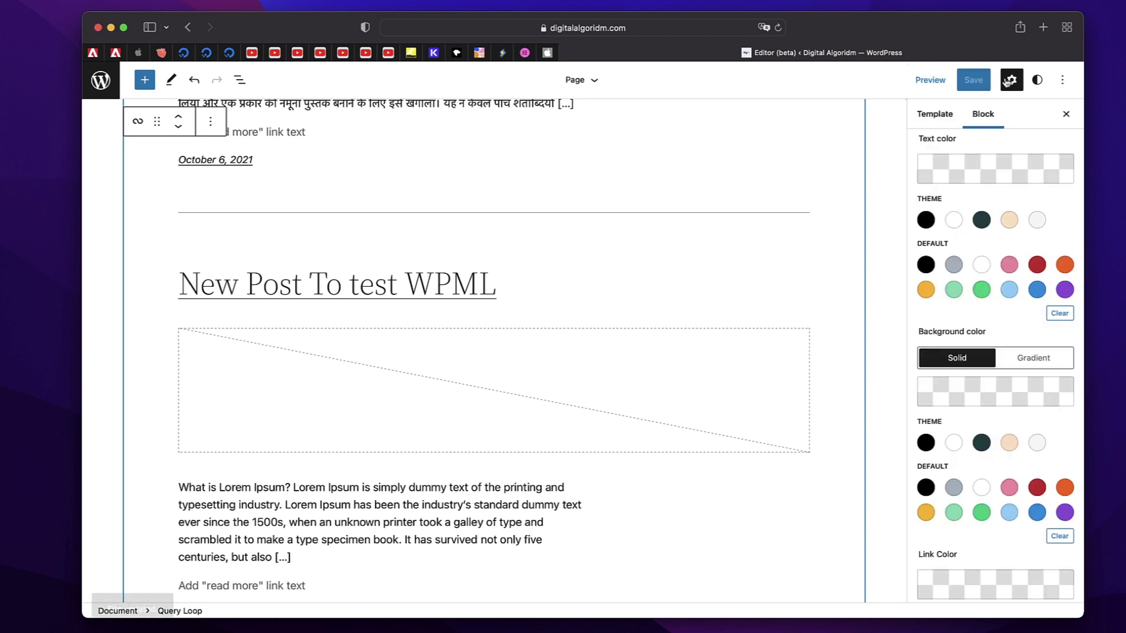
# Leave the site editor for the dashboard and check the Elementor Pro entry among the installed plugins.
pyautogui.click(109, 81)
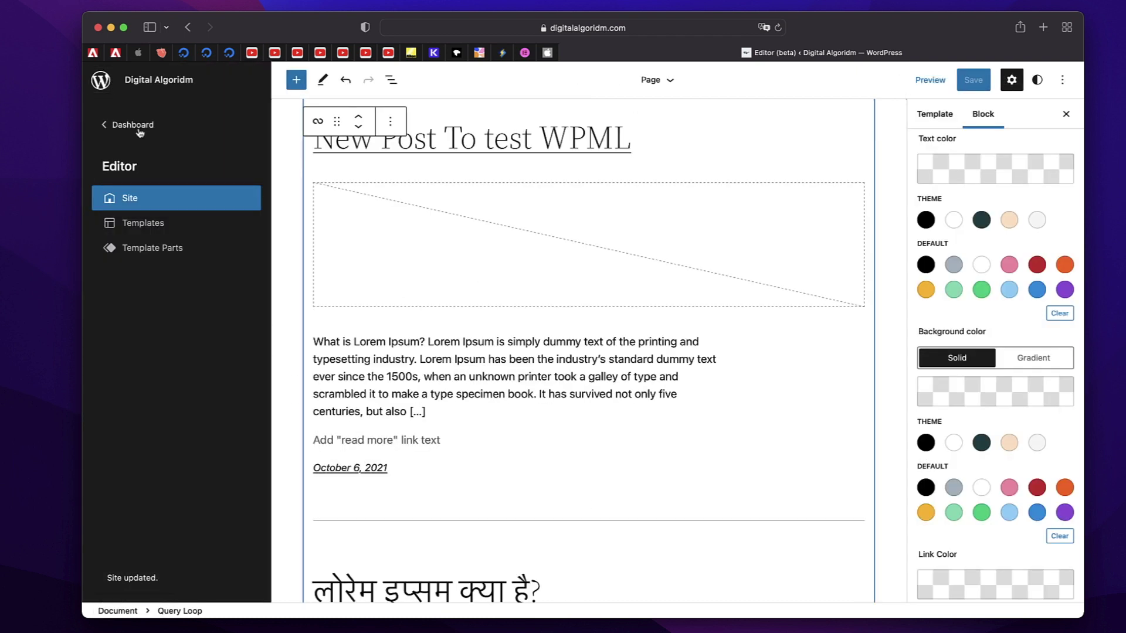
pyautogui.click(139, 131)
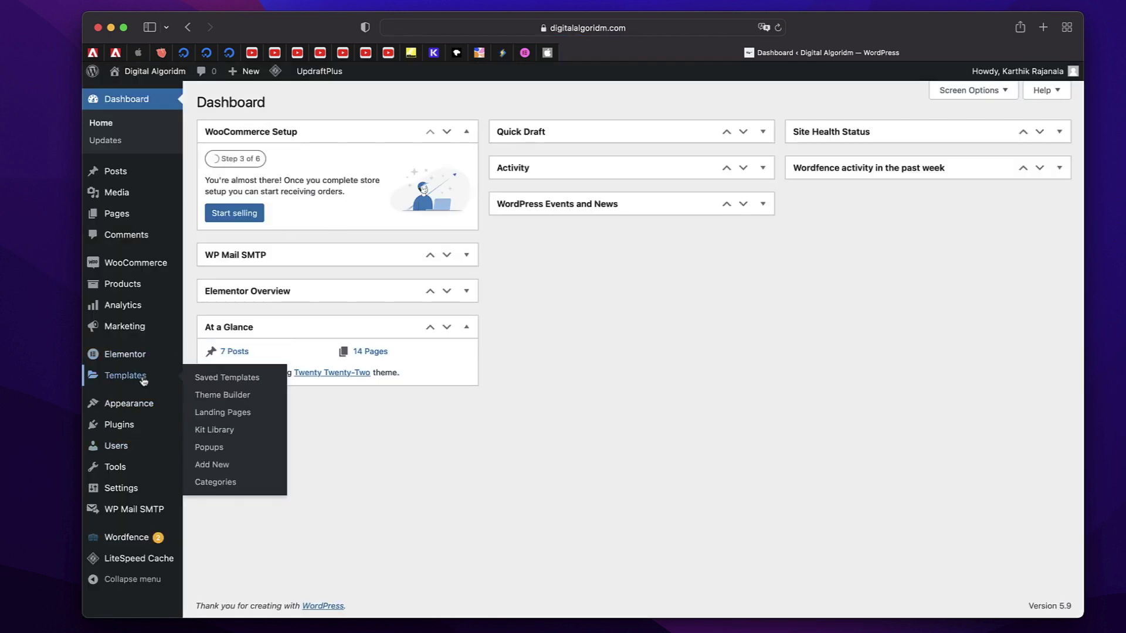
pyautogui.click(132, 428)
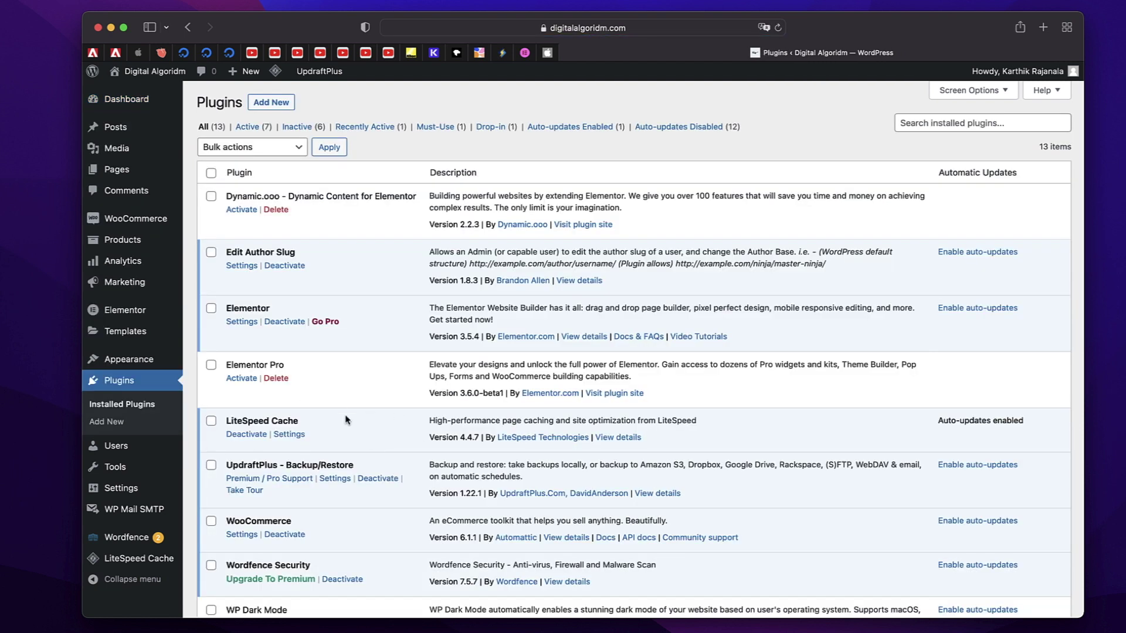
pyautogui.tripleClick(260, 366)
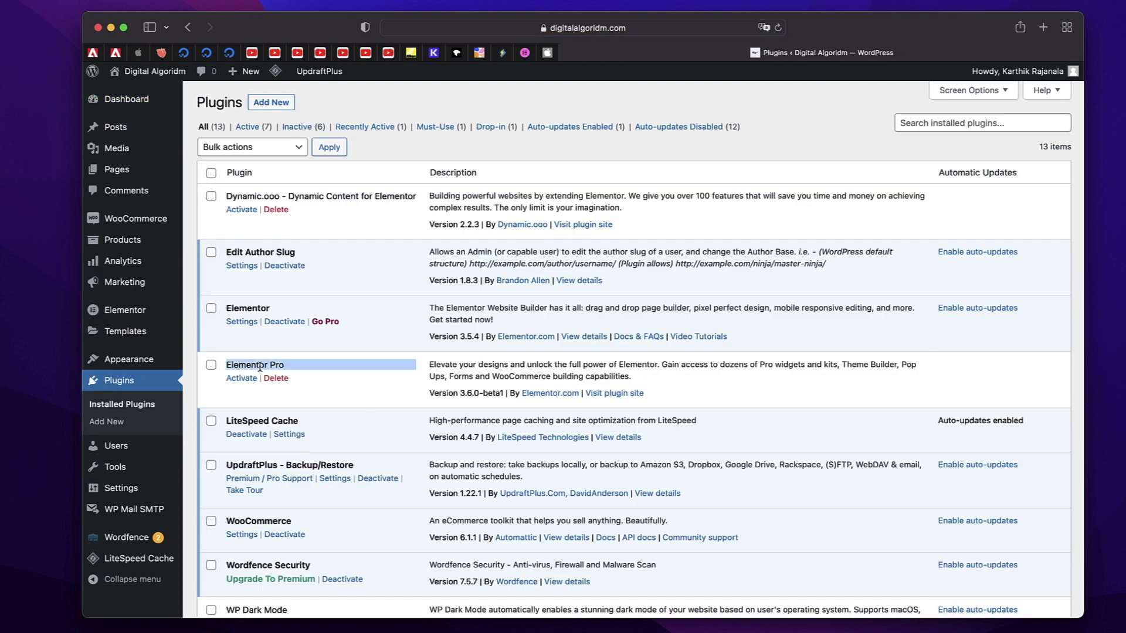
# Create a new page titled "New Page 5.9".
pyautogui.click(108, 169)
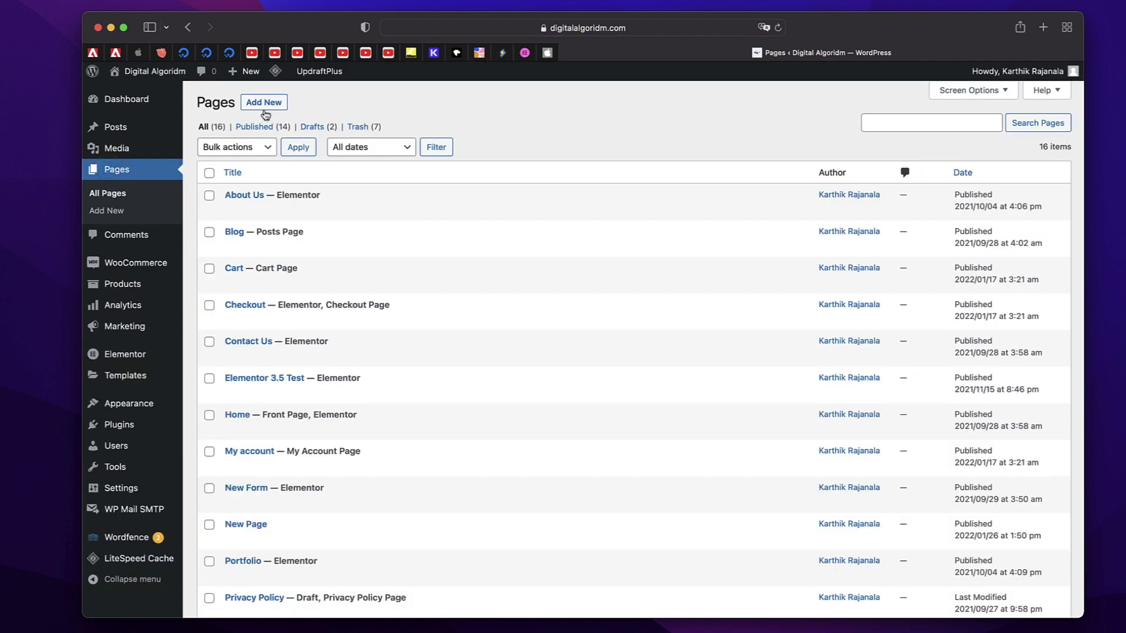
pyautogui.click(269, 104)
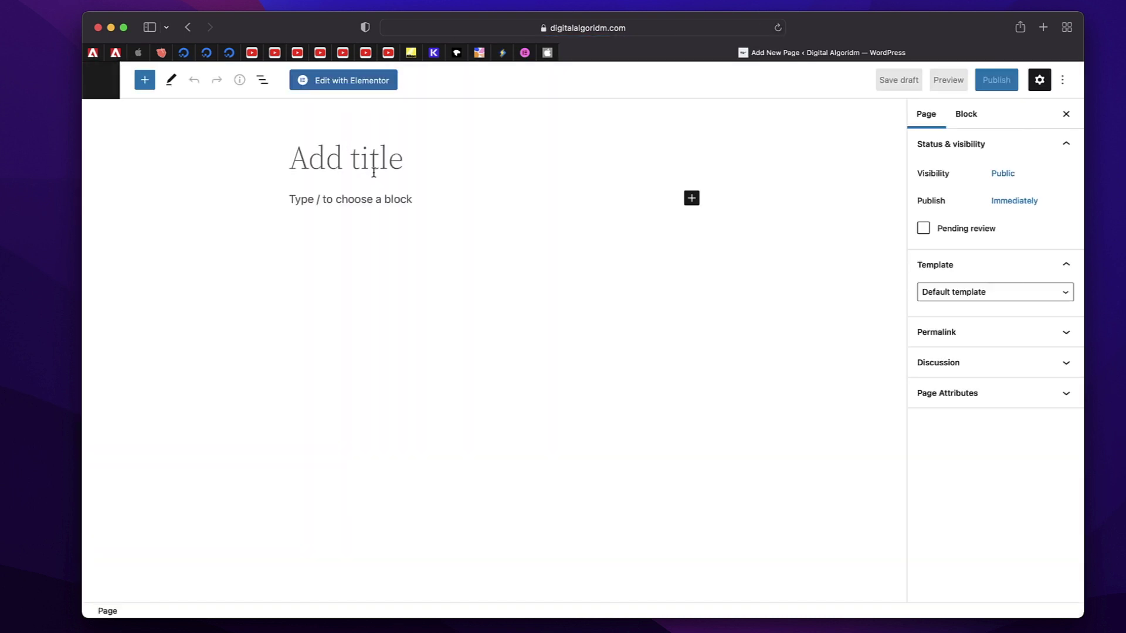
pyautogui.write('New Page')
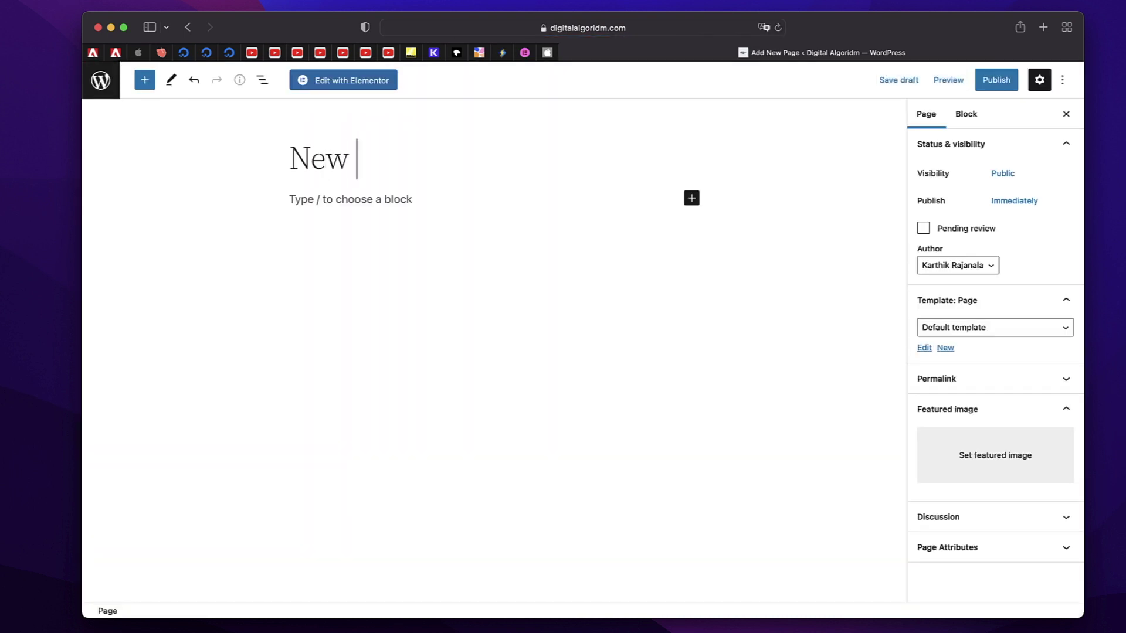
pyautogui.write(' 5.9')
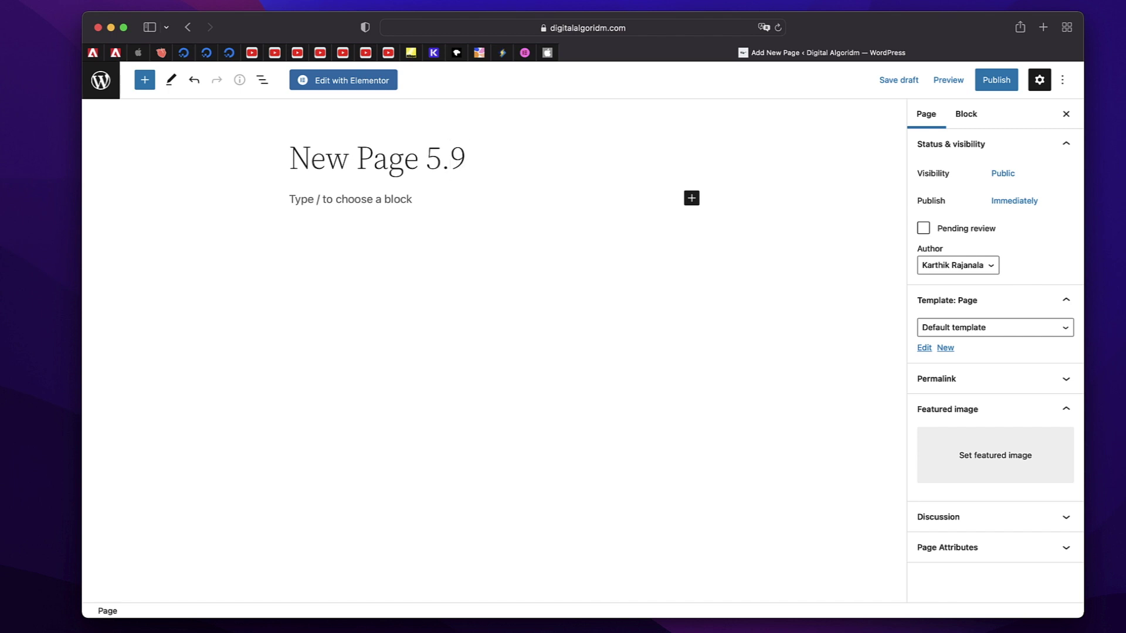
# Fill the page body with two paragraphs of repeated "Lorem Ipsum" text and publish the page.
pyautogui.press('Return')
pyautogui.write('Lorem Ipsum')
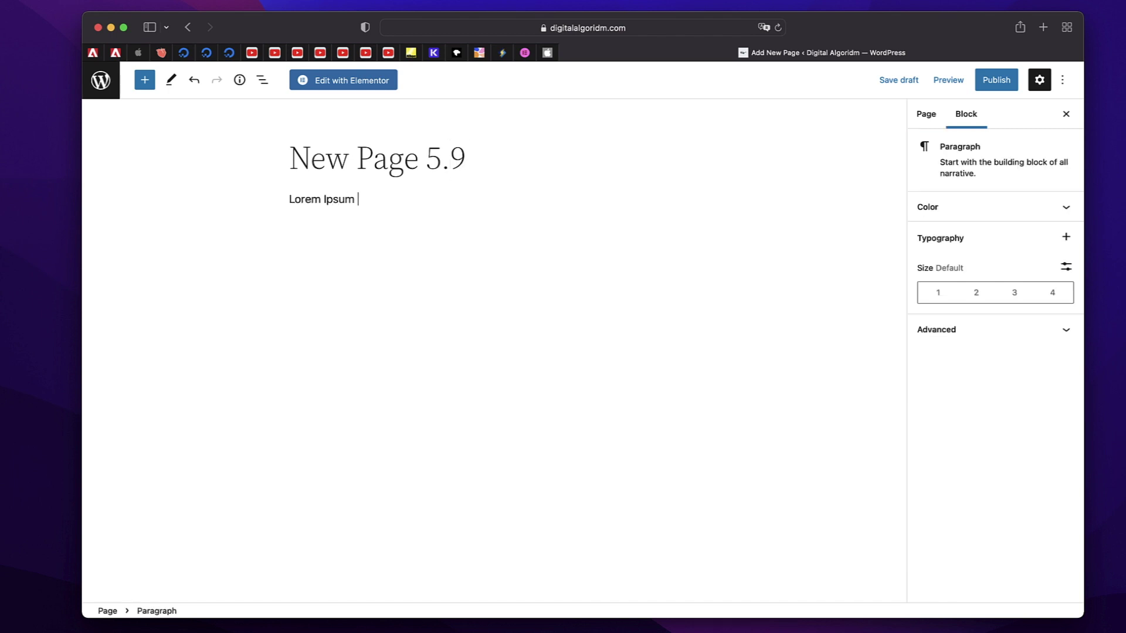
pyautogui.press('super+a')
pyautogui.press('Right')
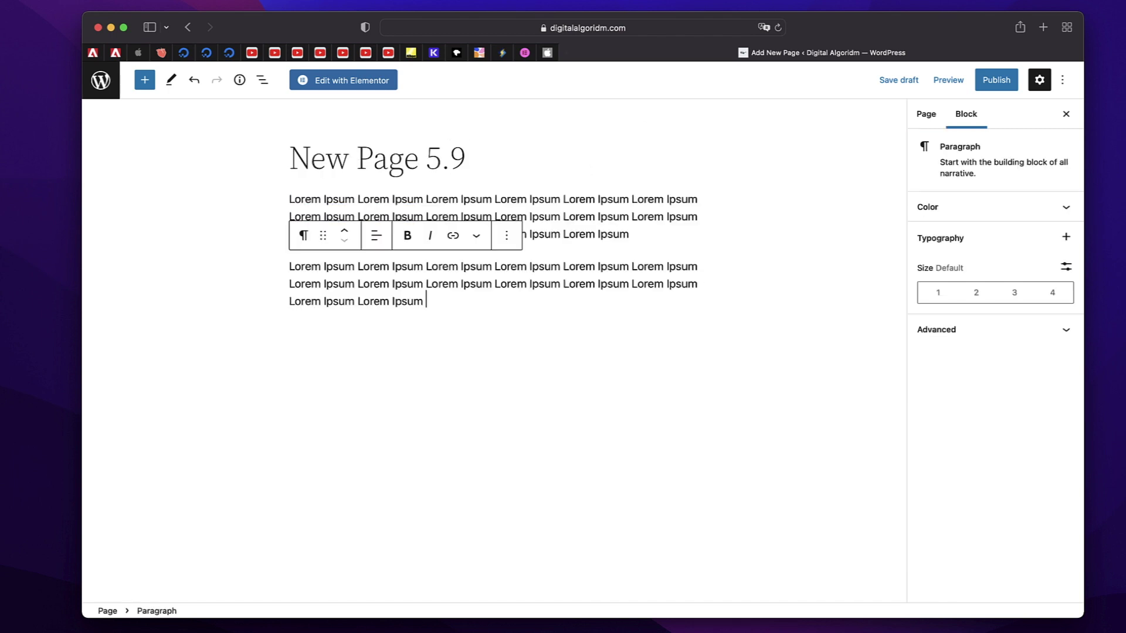
pyautogui.click(997, 80)
pyautogui.click(966, 87)
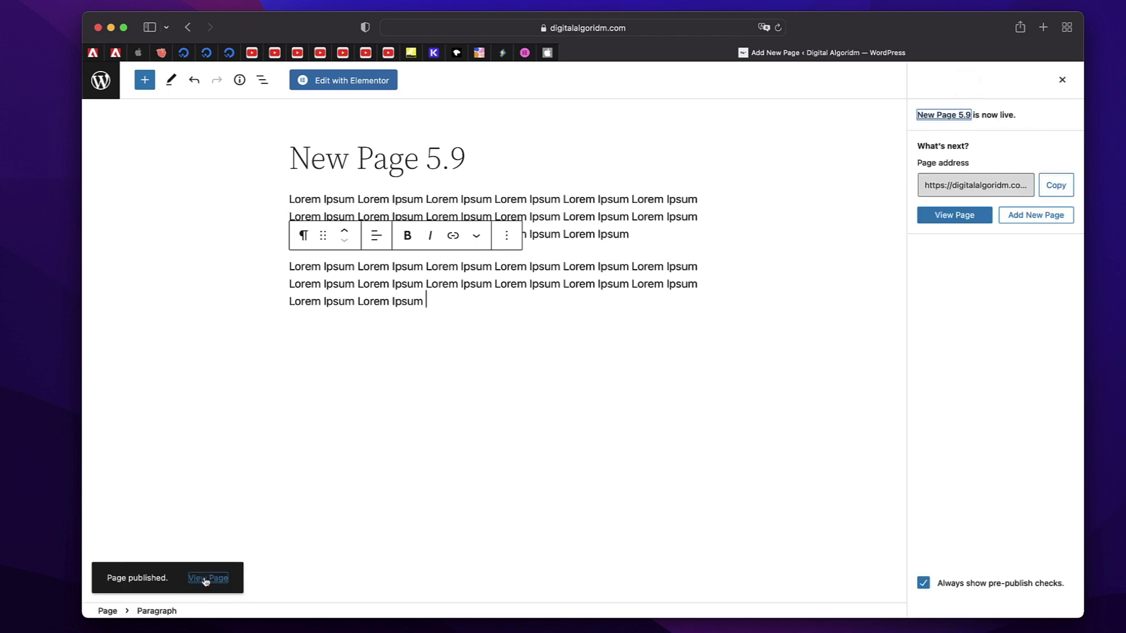
# View the published page and examine its header, title, content and "Other Posts" section.
pyautogui.click(202, 577)
pyautogui.scroll(-10, 452, 436)
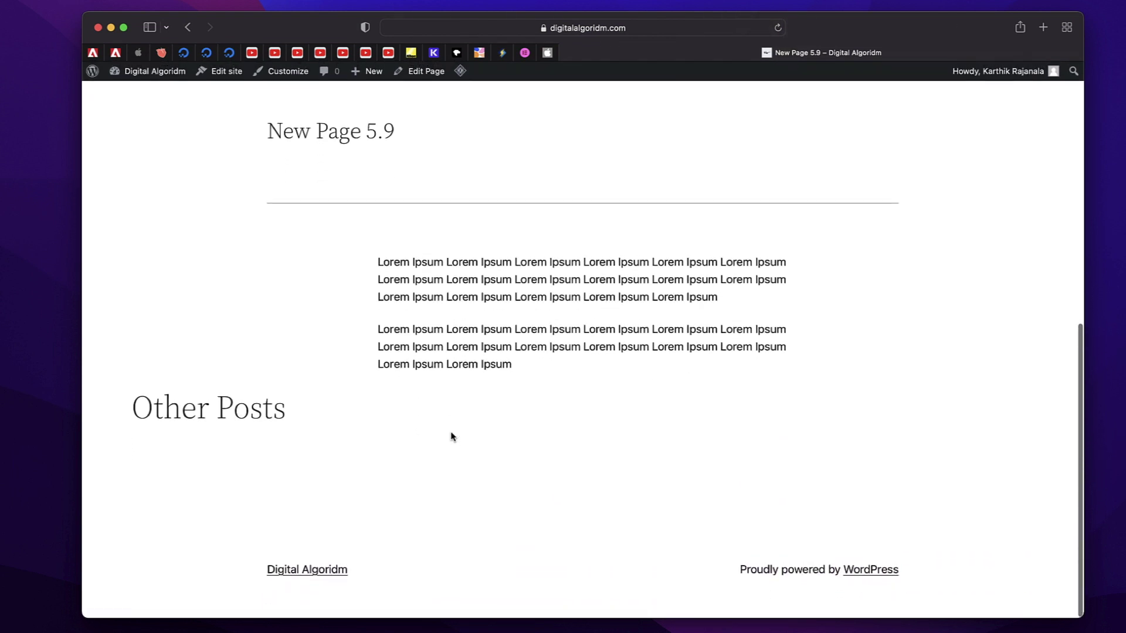
pyautogui.tripleClick(427, 292)
pyautogui.scroll(6, 518, 267)
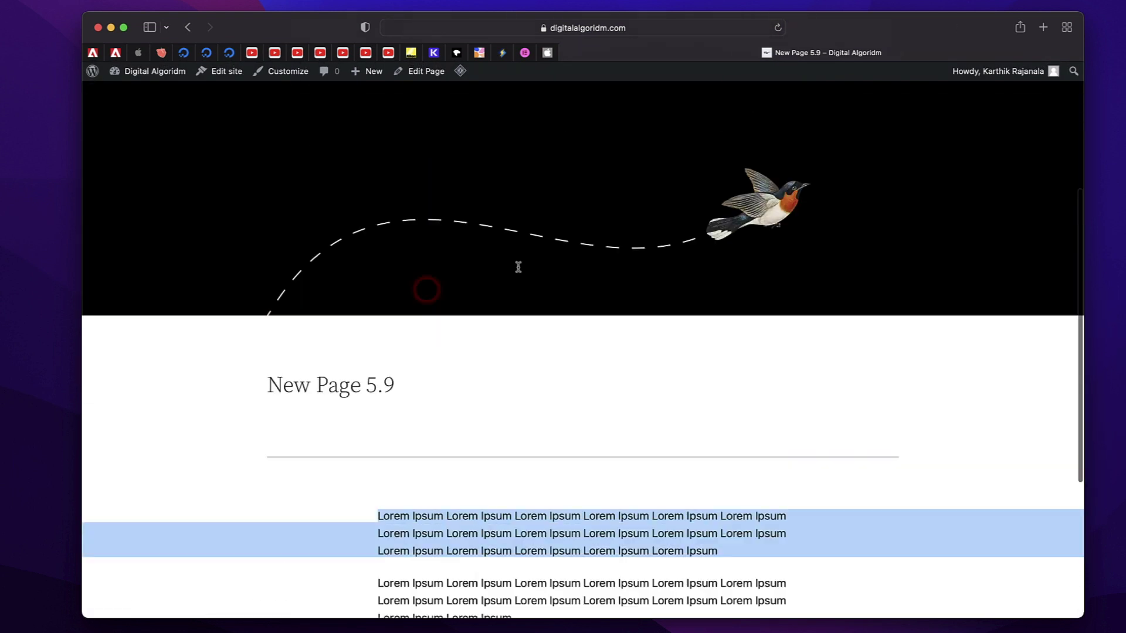
pyautogui.scroll(-6, 518, 267)
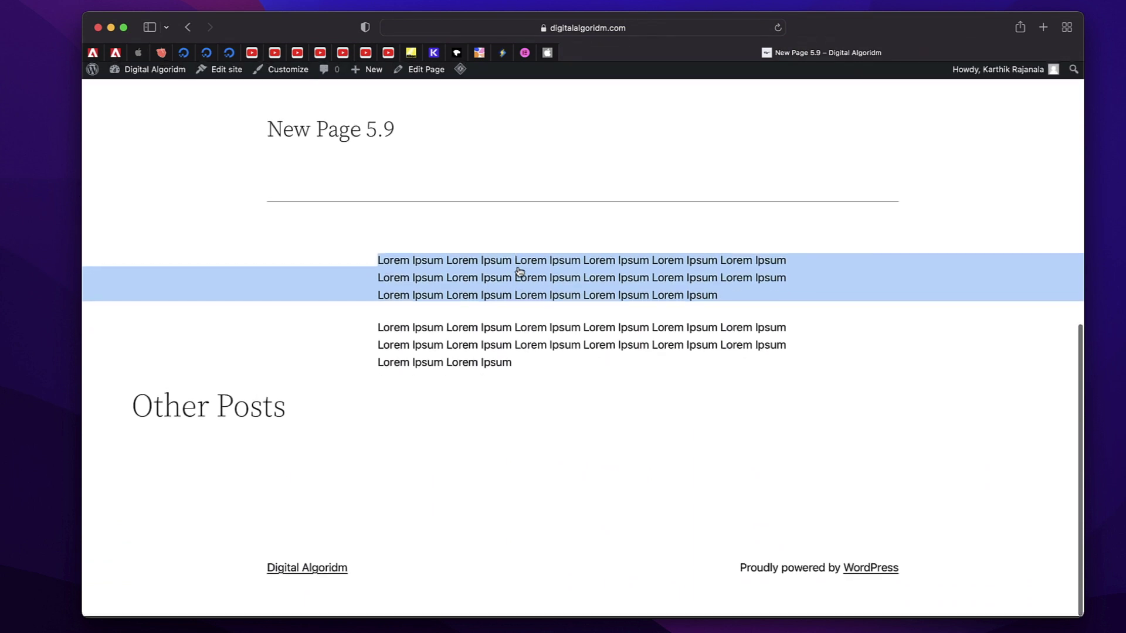
pyautogui.scroll(8, 519, 271)
# Open the Blank template from the site editor's template list and inspect its Post Content block.
pyautogui.moveTo(151, 71)
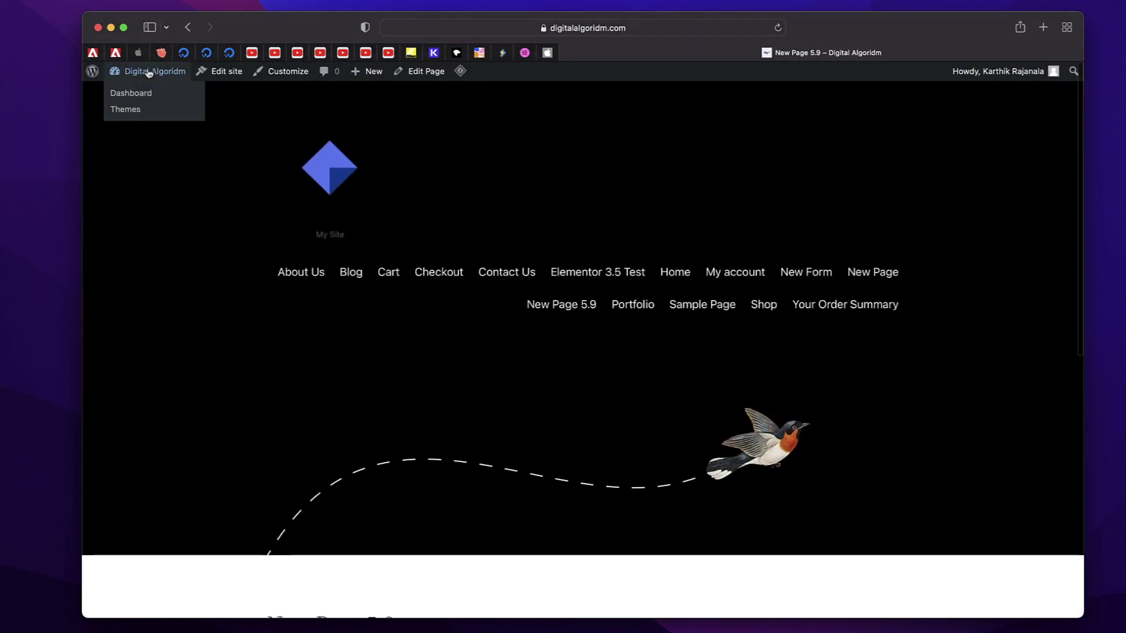
pyautogui.click(137, 92)
pyautogui.moveTo(121, 405)
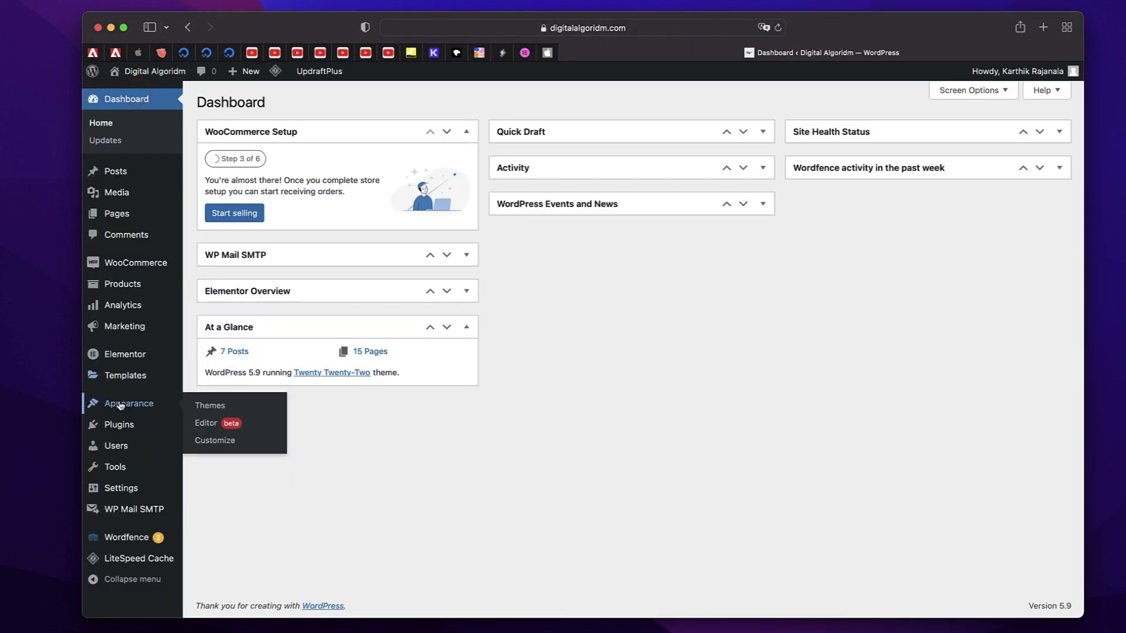
pyautogui.click(205, 423)
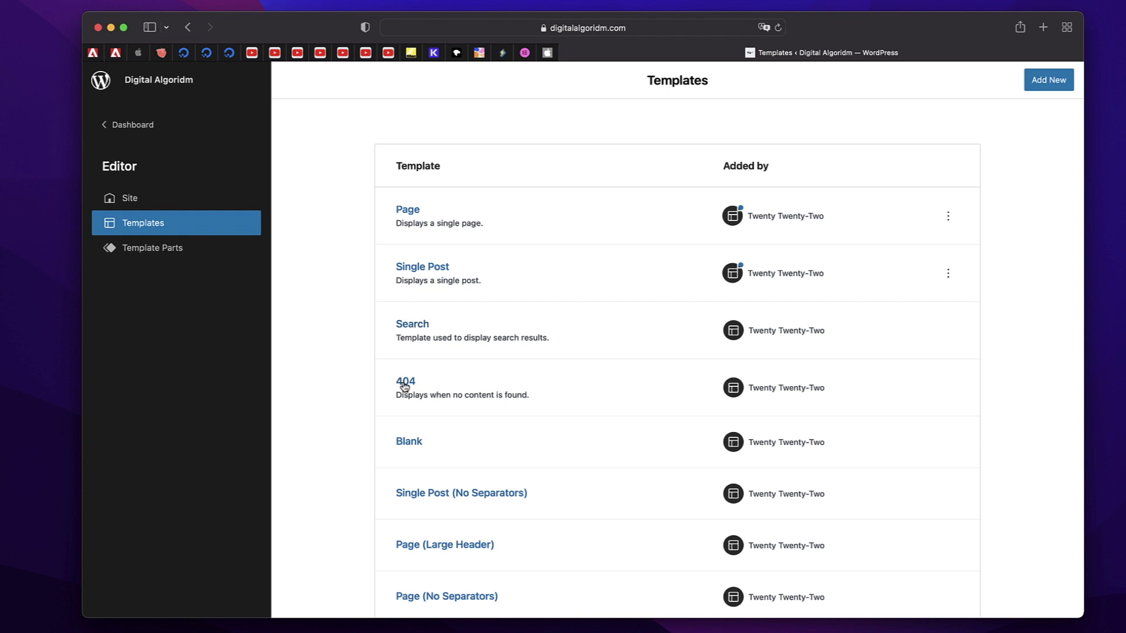
pyautogui.scroll(-3, 404, 387)
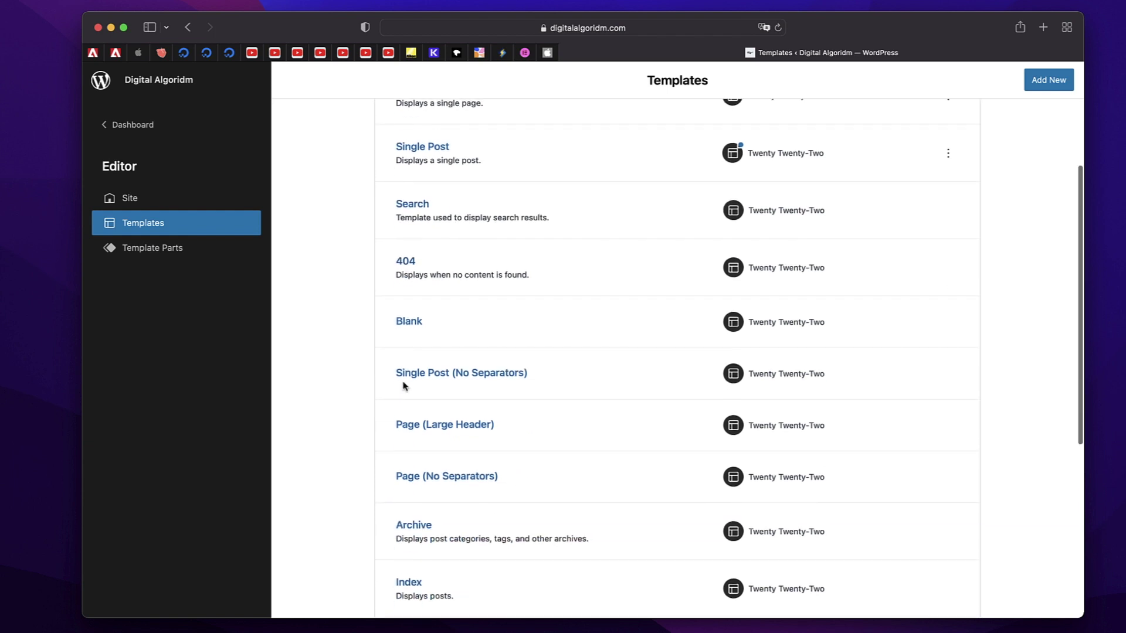
pyautogui.click(408, 323)
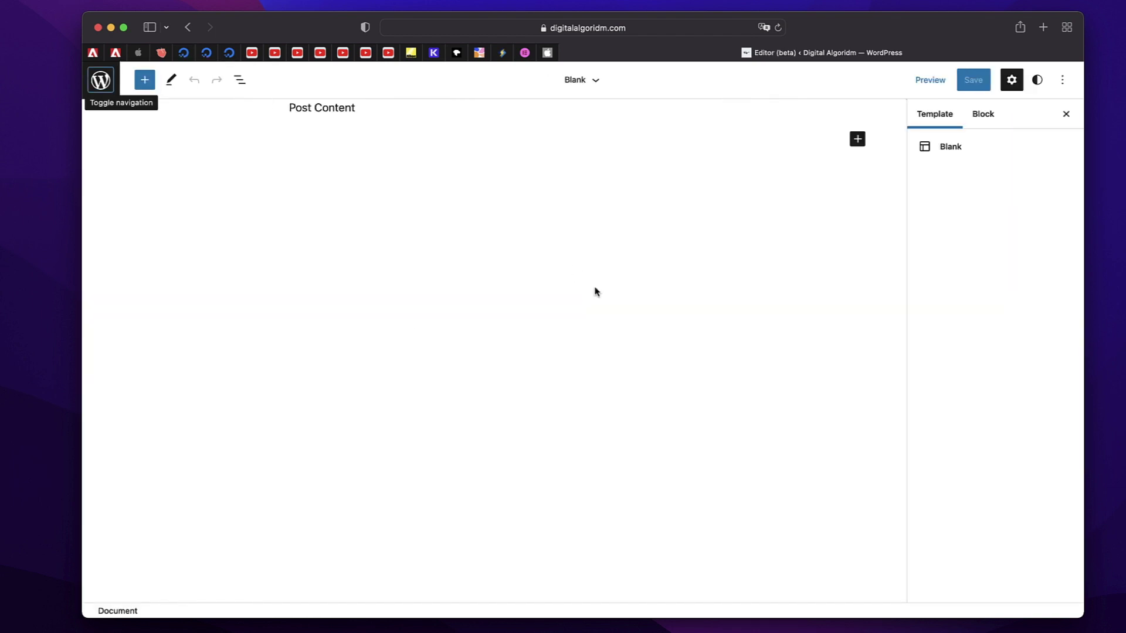
pyautogui.click(386, 110)
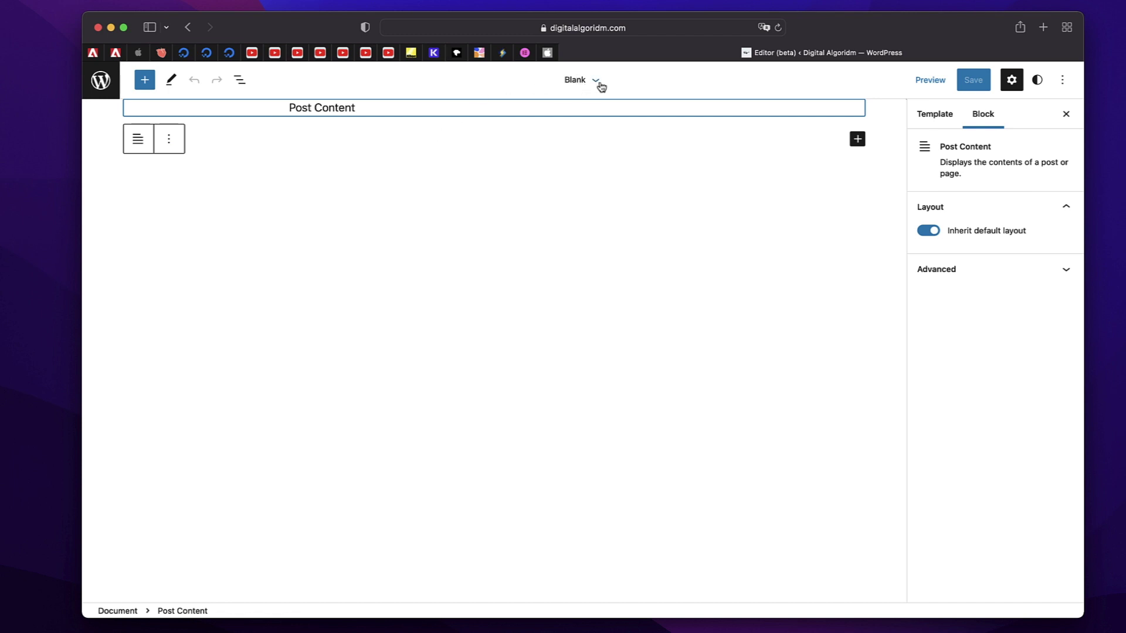
# Return to the dashboard and open the page "New Page 5.9" for editing.
pyautogui.click(111, 81)
pyautogui.click(144, 121)
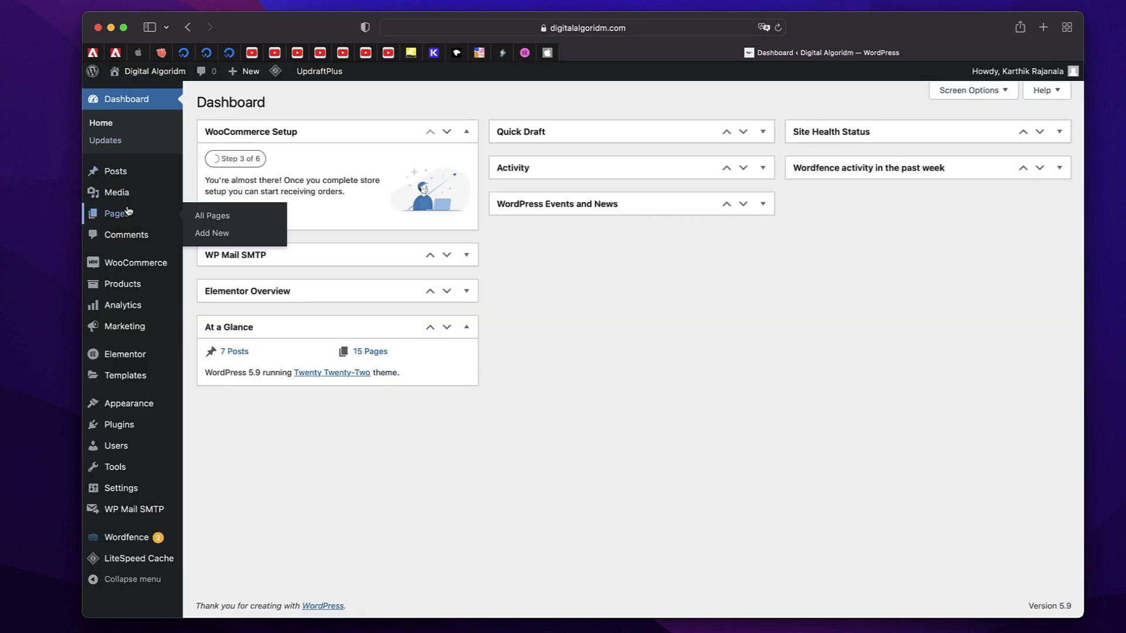
pyautogui.click(128, 212)
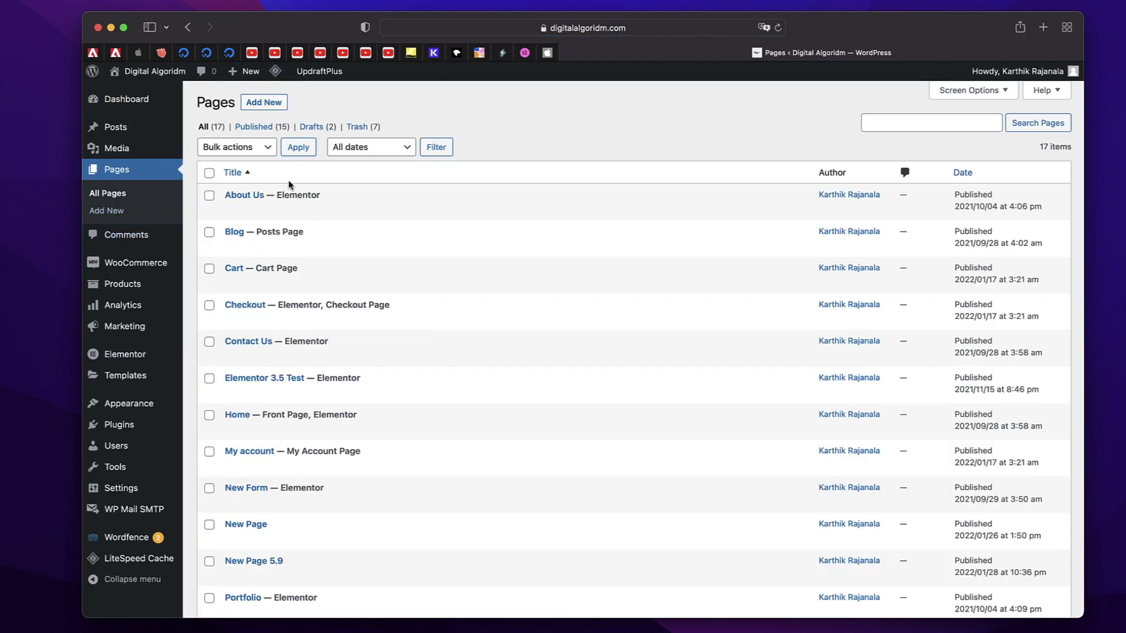
pyautogui.scroll(-5, 311, 234)
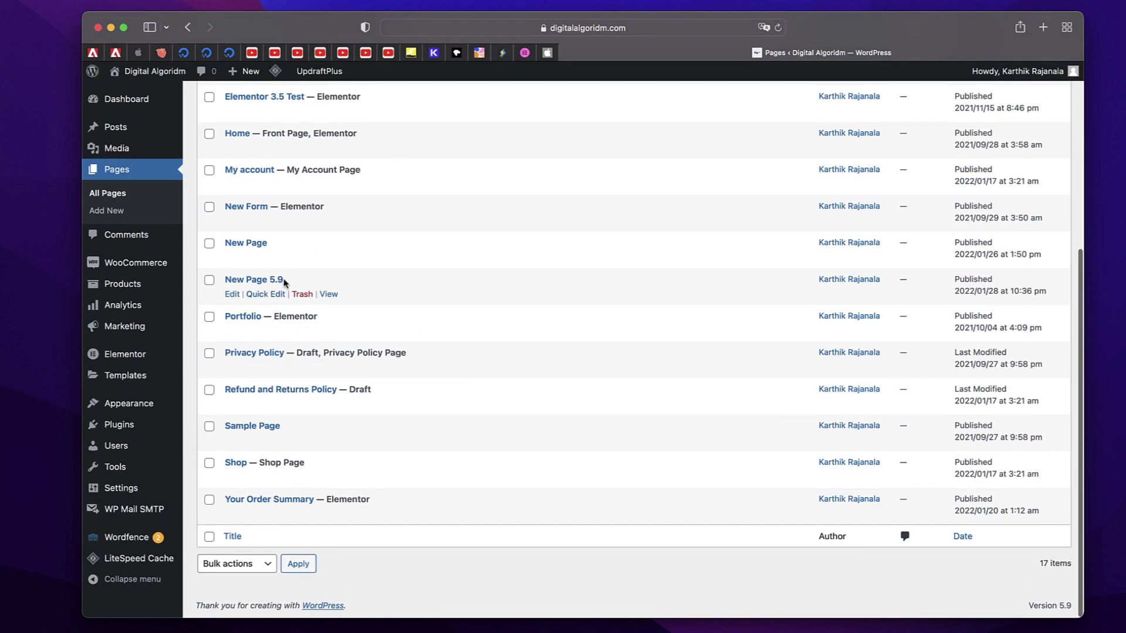
pyautogui.click(232, 294)
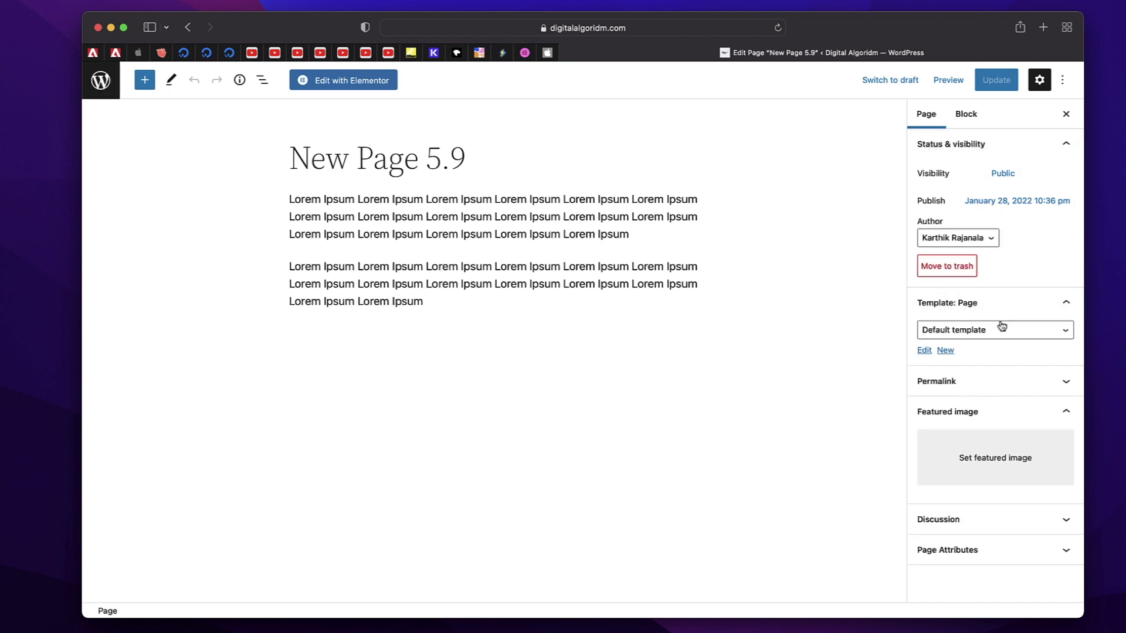
# Assign the Blank template to "New Page 5.9" and view the updated page on the live site.
pyautogui.click(1000, 329)
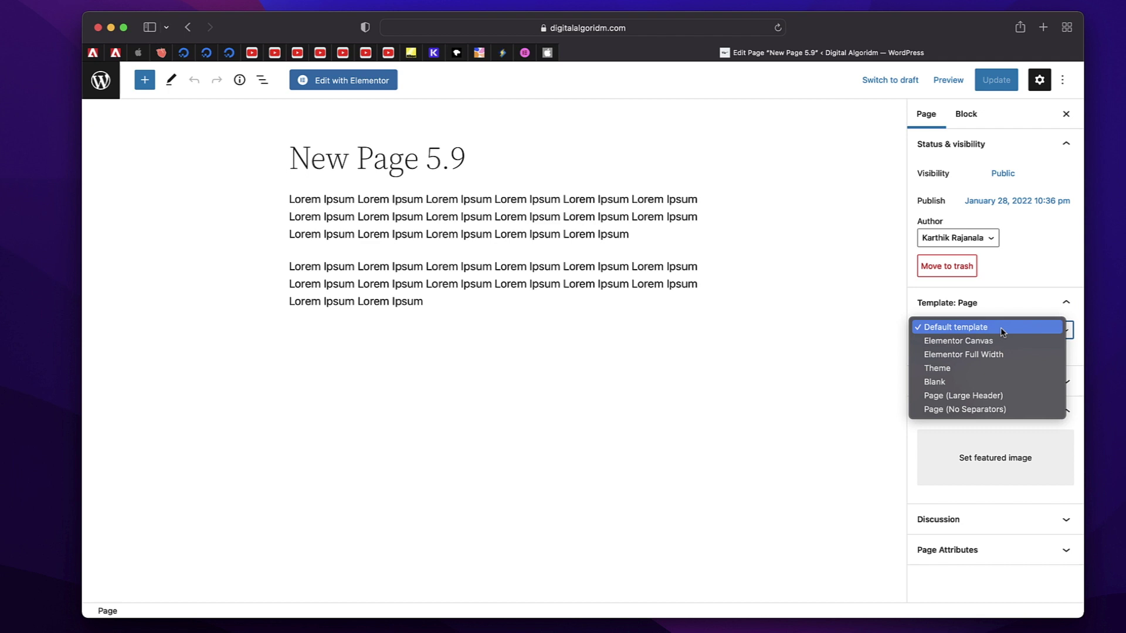
pyautogui.click(1009, 387)
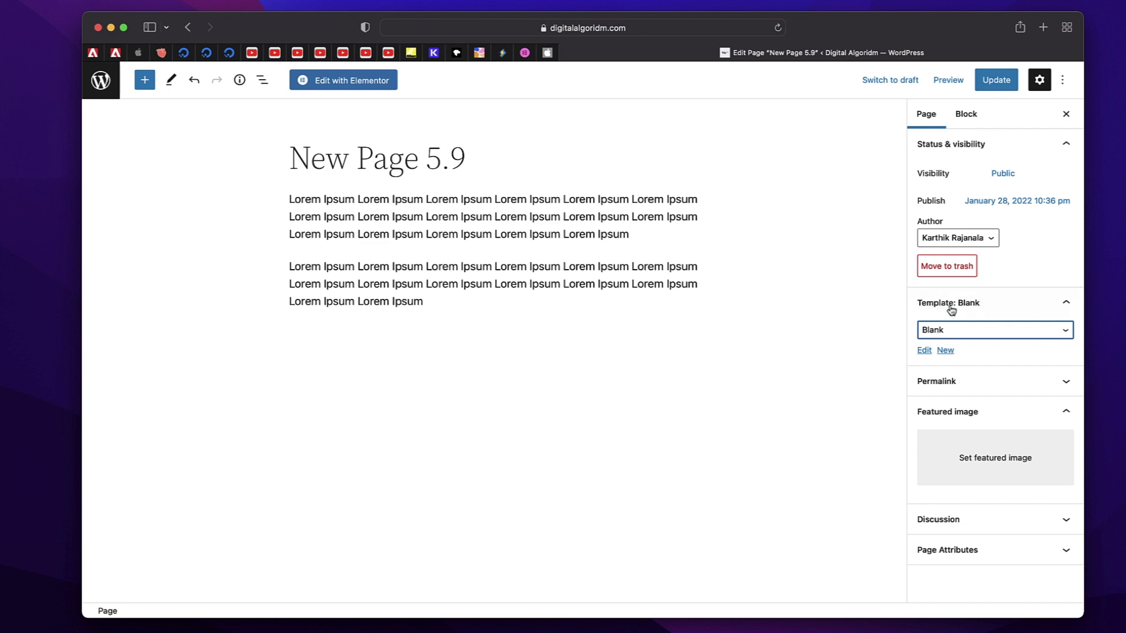
pyautogui.click(1001, 82)
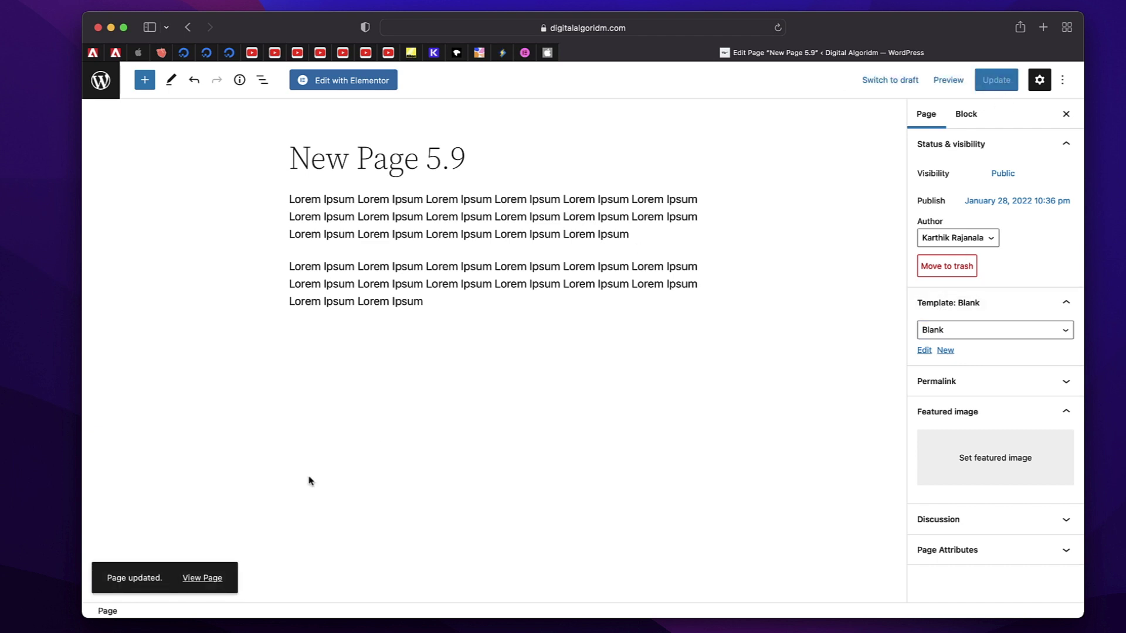
pyautogui.click(204, 578)
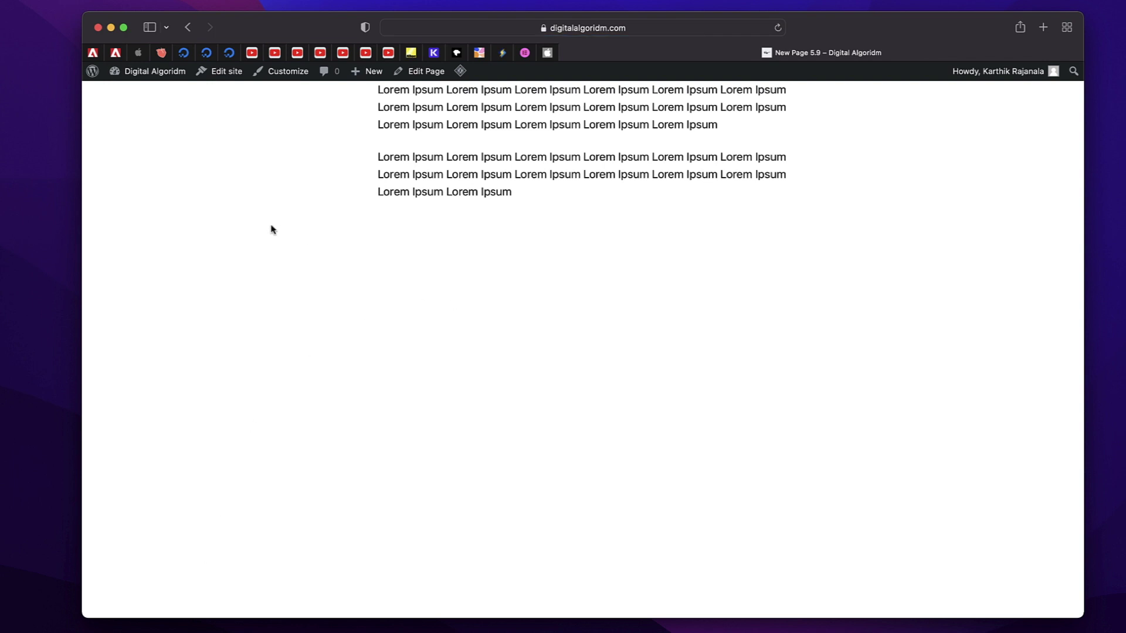
# Return to the site editor from the dashboard and open its list of templates.
pyautogui.moveTo(132, 405)
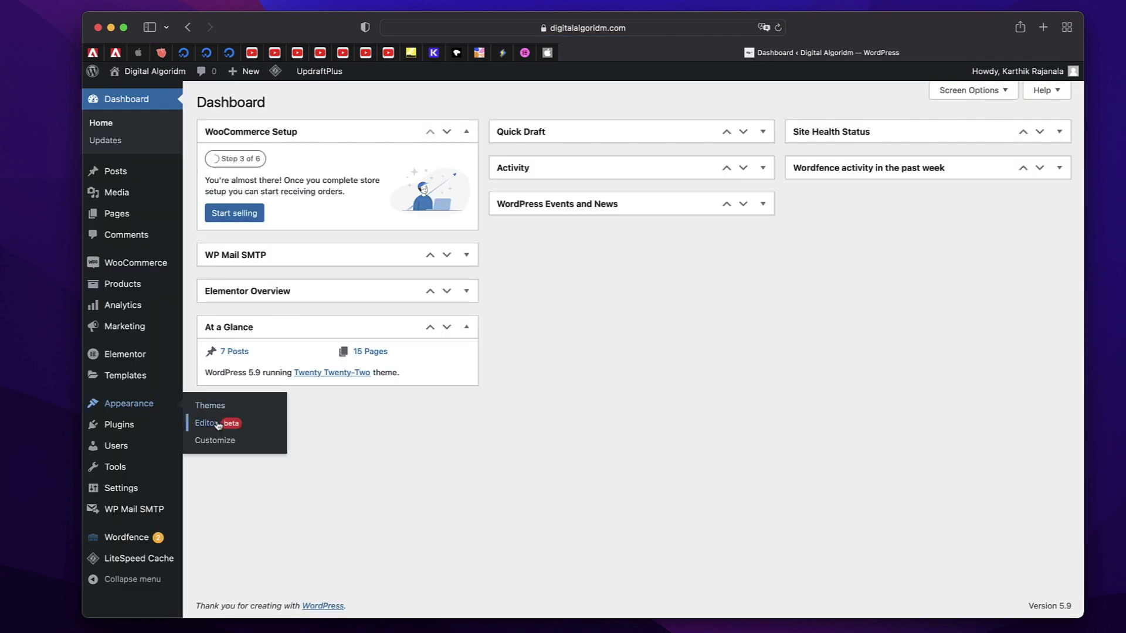
pyautogui.click(217, 424)
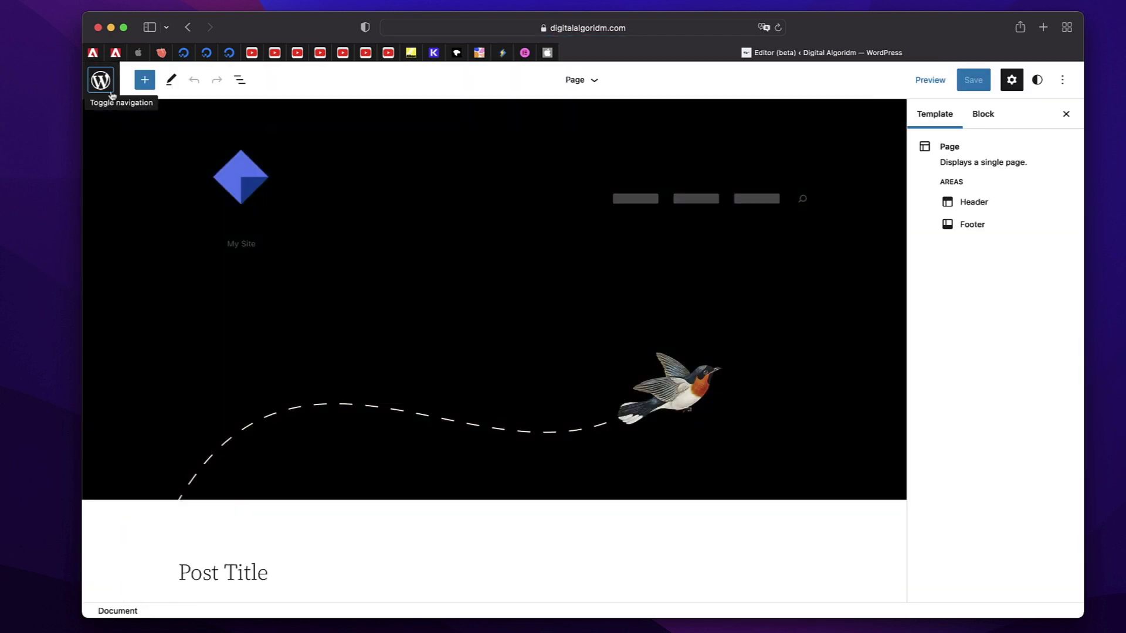
pyautogui.click(103, 84)
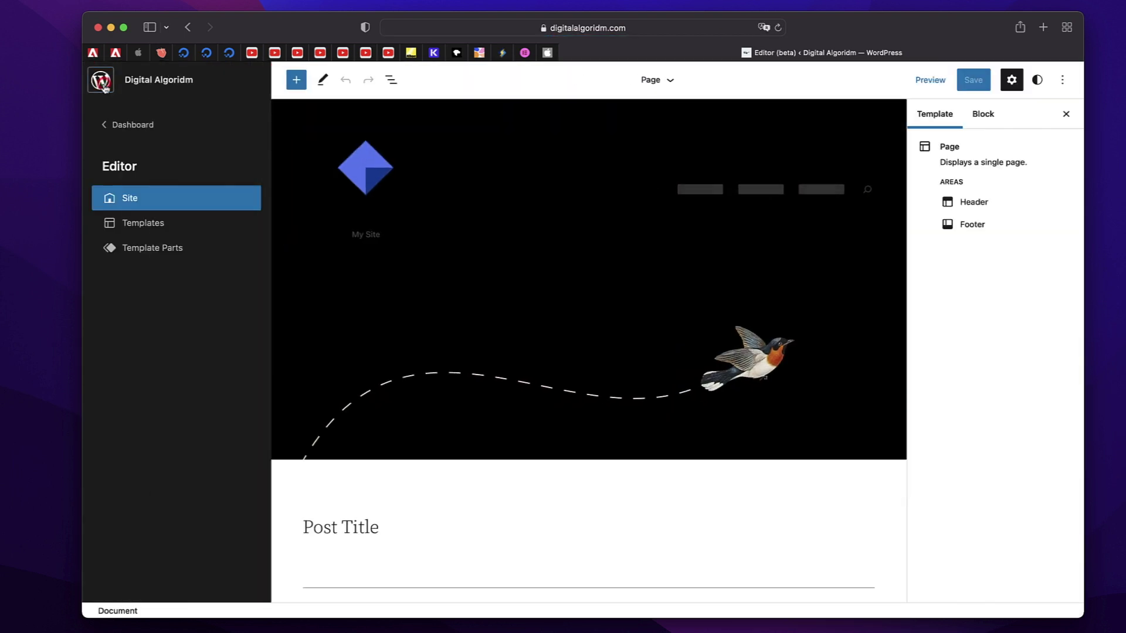
pyautogui.click(144, 250)
pyautogui.click(152, 226)
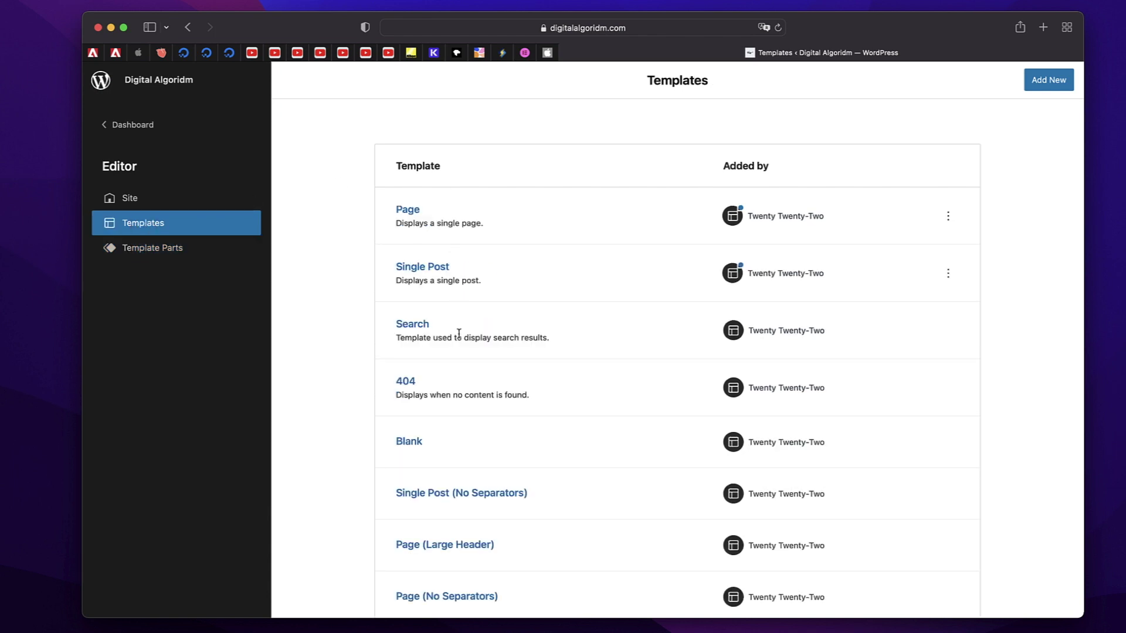
# Look through the full template list and check which template types can be added.
pyautogui.scroll(-5, 459, 334)
pyautogui.scroll(-10, 428, 372)
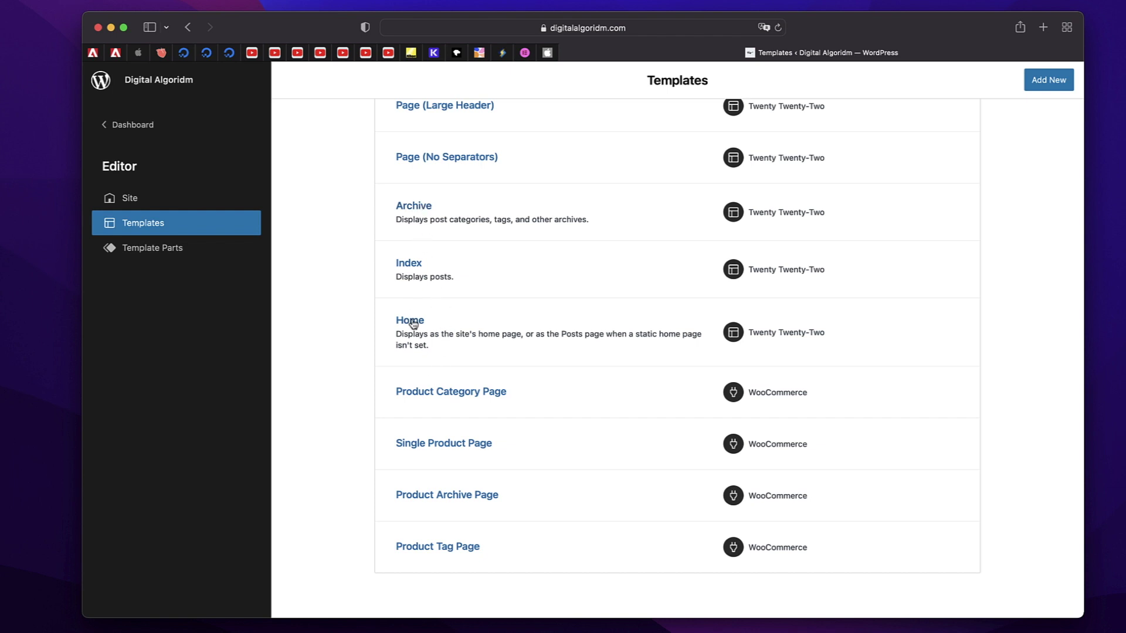
pyautogui.scroll(10, 798, 235)
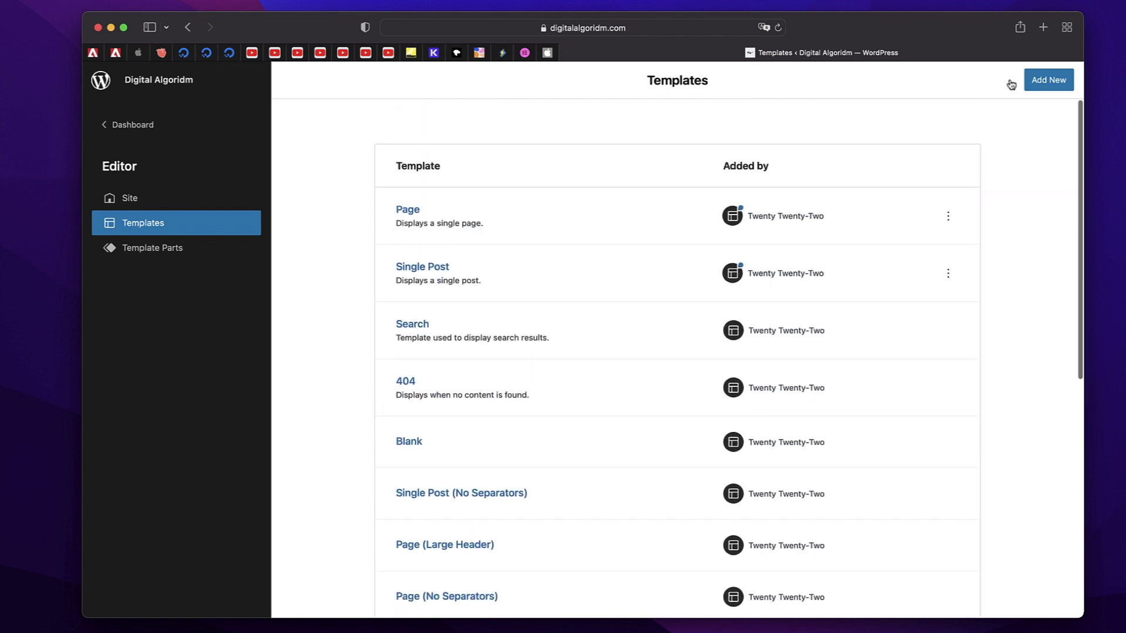
pyautogui.click(1049, 80)
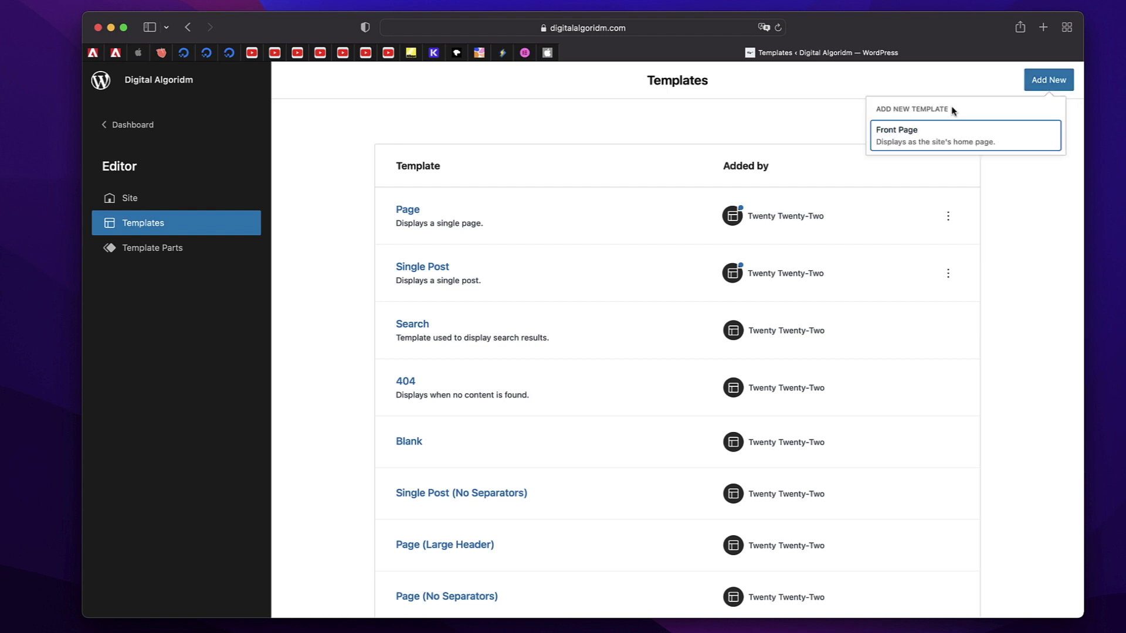
pyautogui.click(1022, 253)
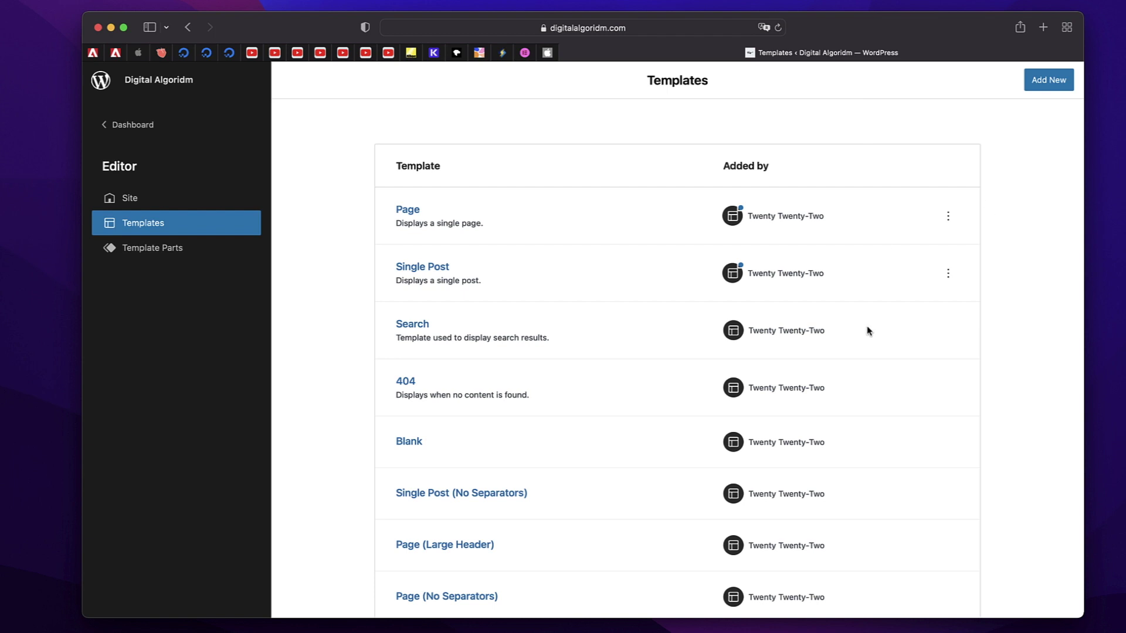
# Check the actions available for the customized Page template and review the other theme and WooCommerce templates in the list.
pyautogui.click(948, 216)
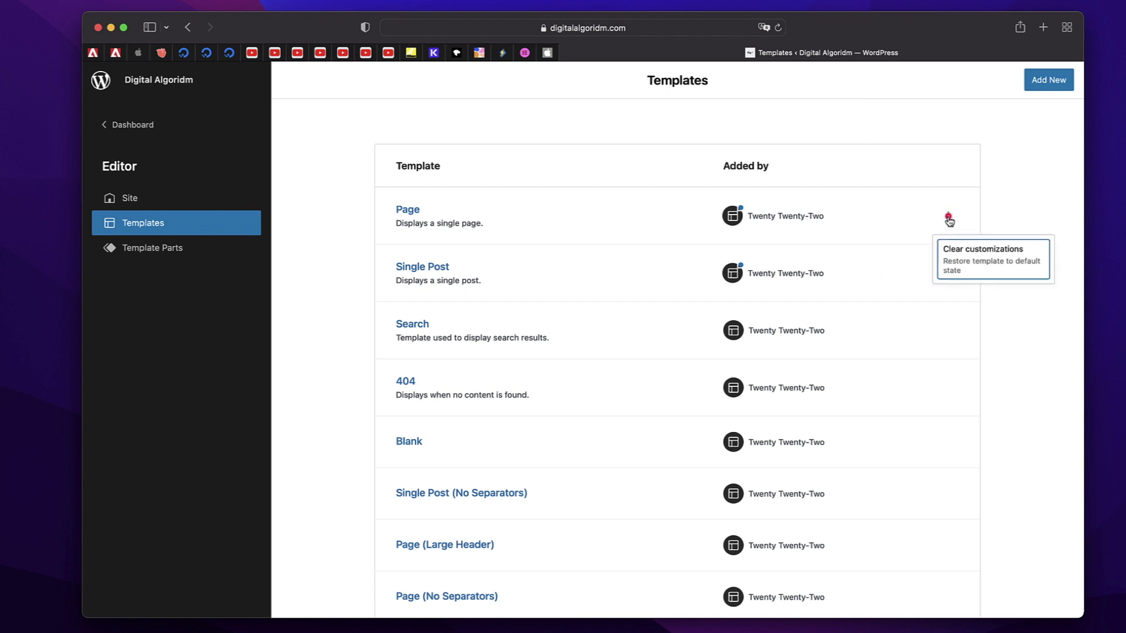
pyautogui.click(1050, 175)
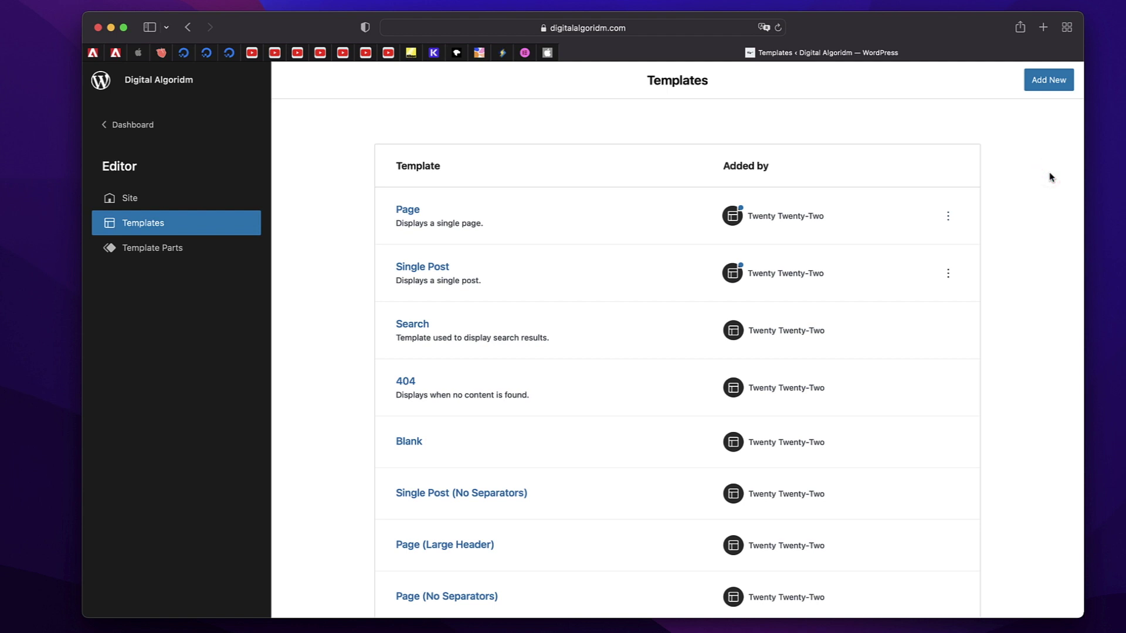
pyautogui.scroll(-8, 1049, 176)
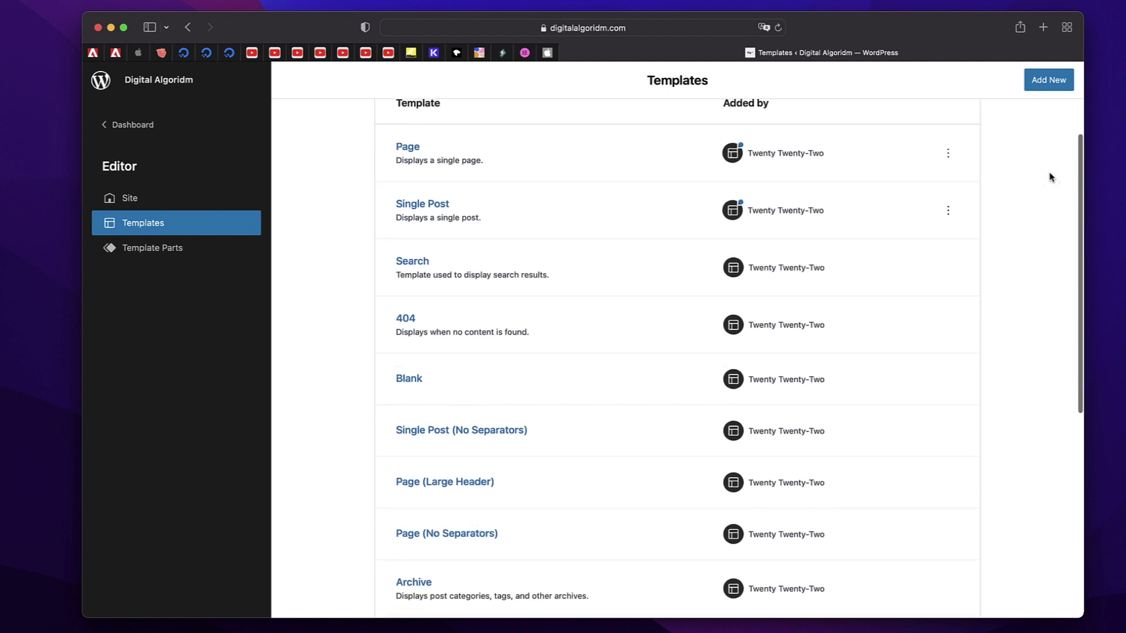
pyautogui.scroll(10, 453, 271)
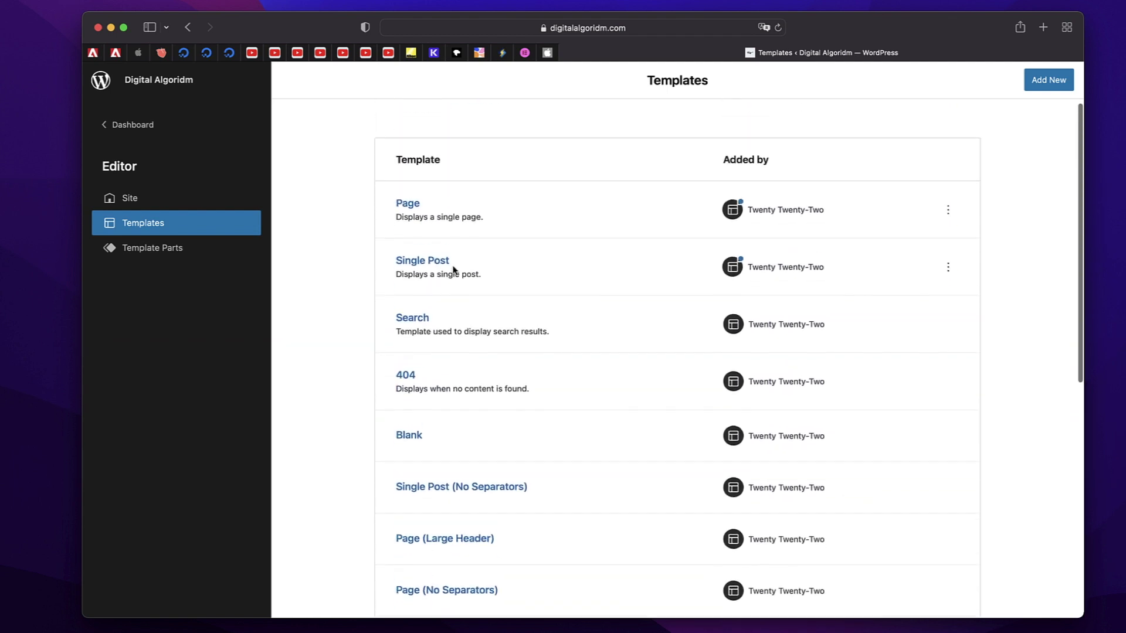
pyautogui.scroll(-4, 455, 327)
pyautogui.scroll(-4, 456, 339)
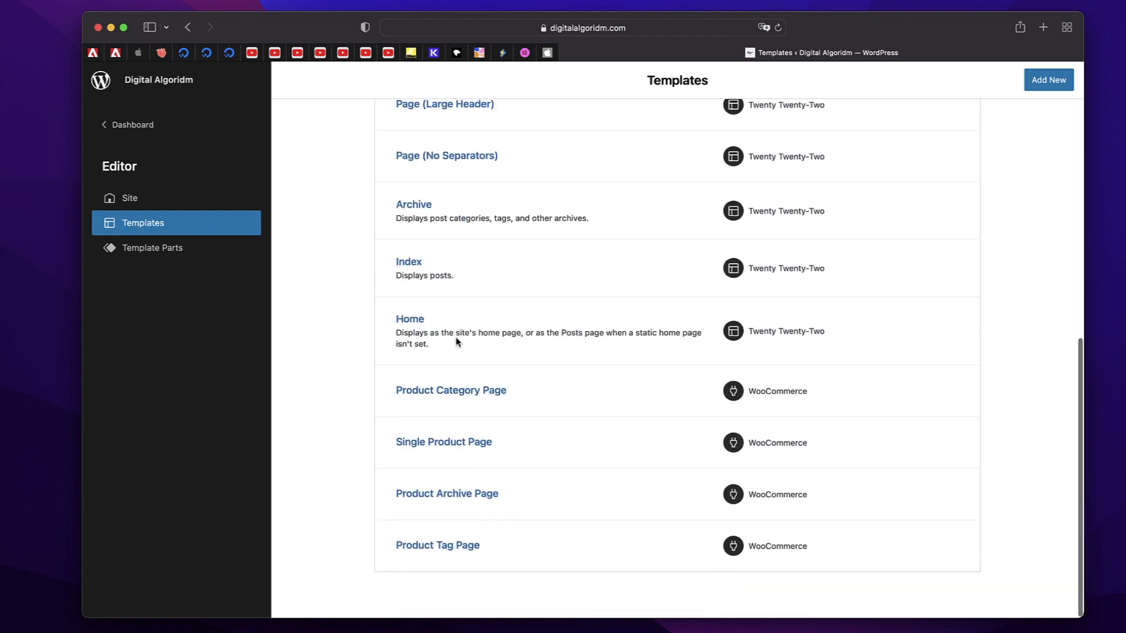
pyautogui.scroll(5, 456, 335)
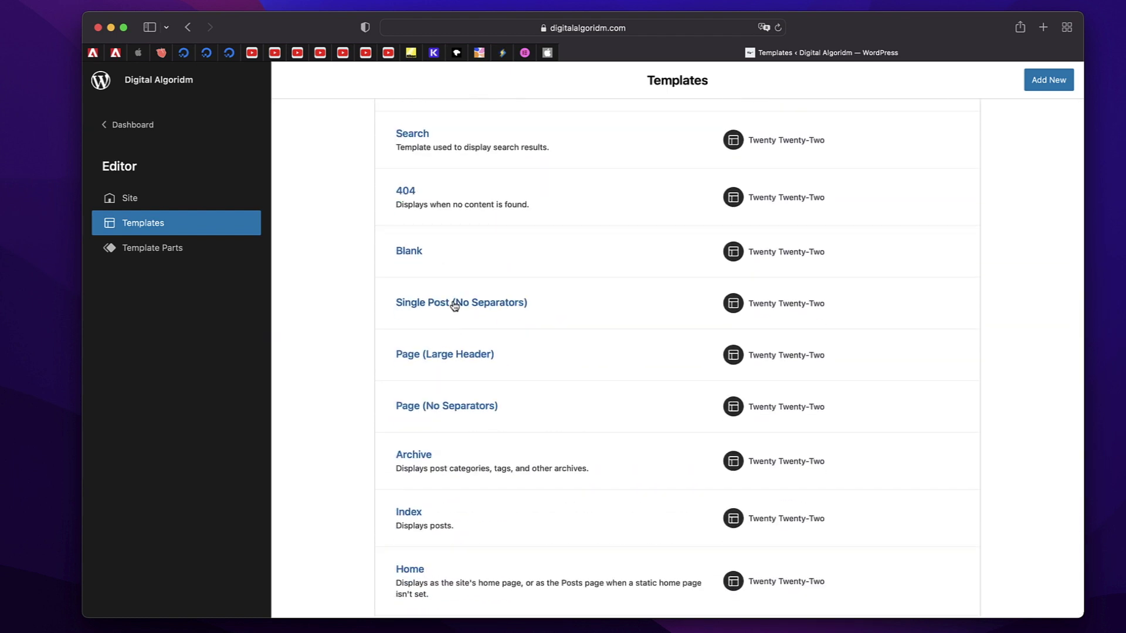